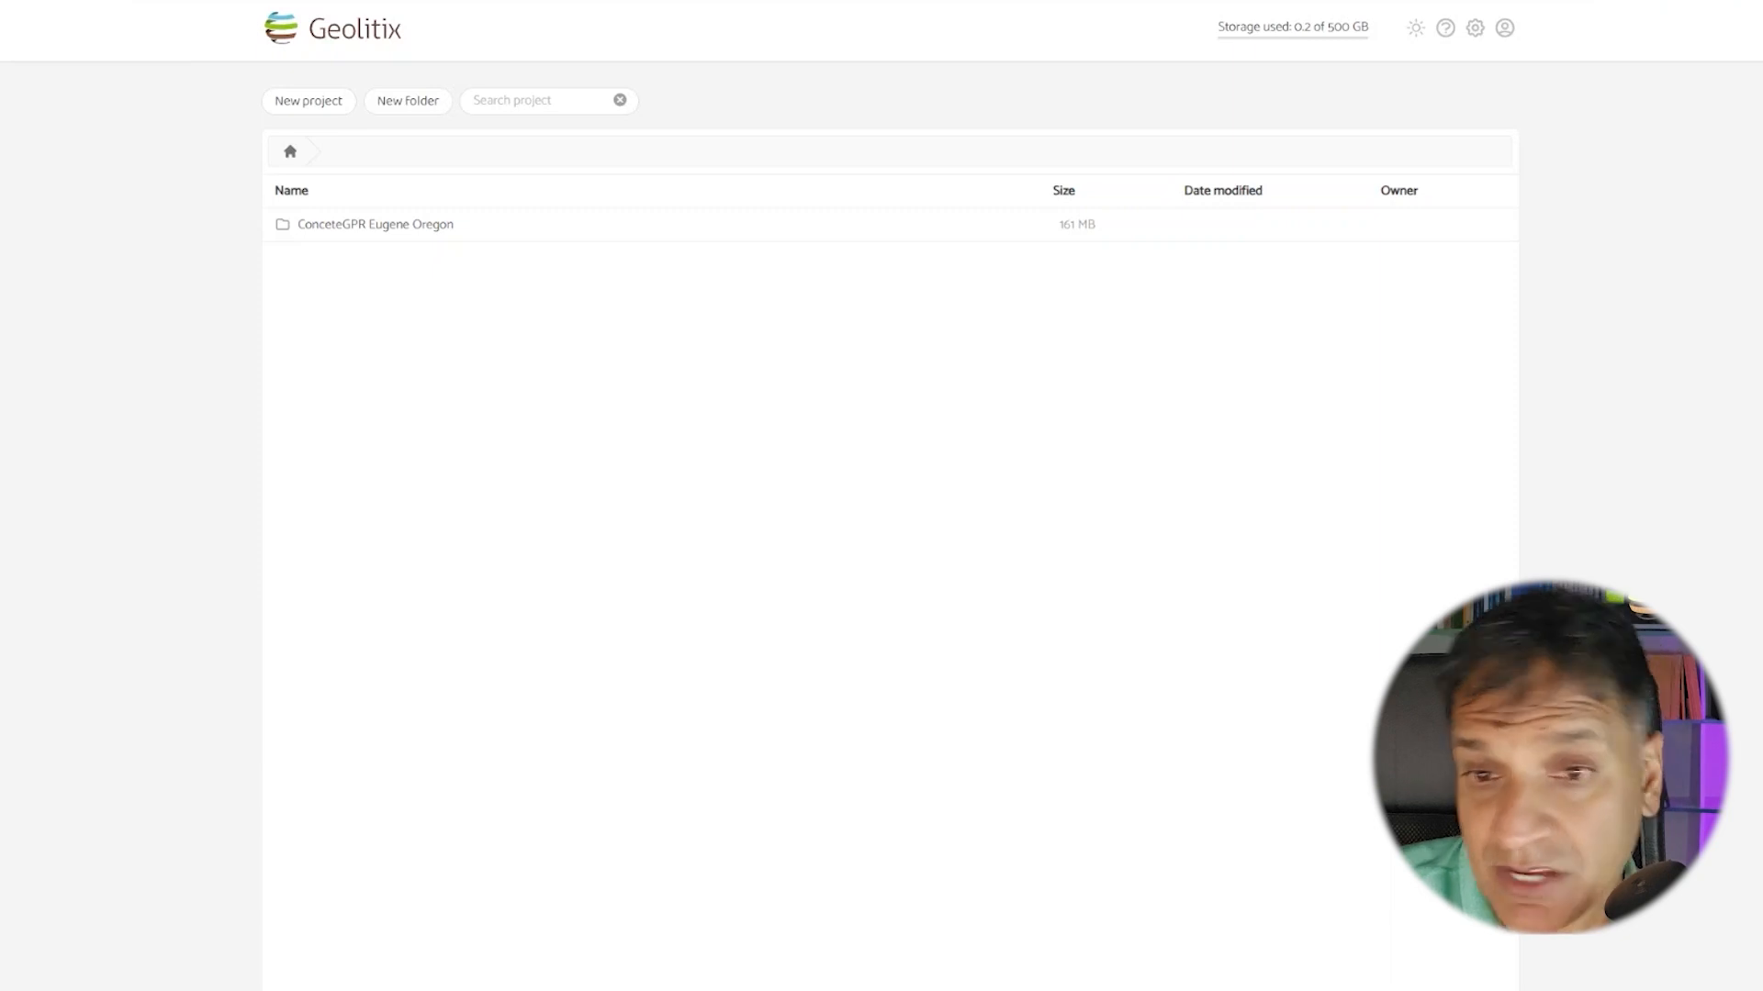
Step: Open the Bridge Deck/Rebar project in the ConceteGPR Eugene Oregon folder and show the import list of its GPR Profiles layer
double_click(346, 229)
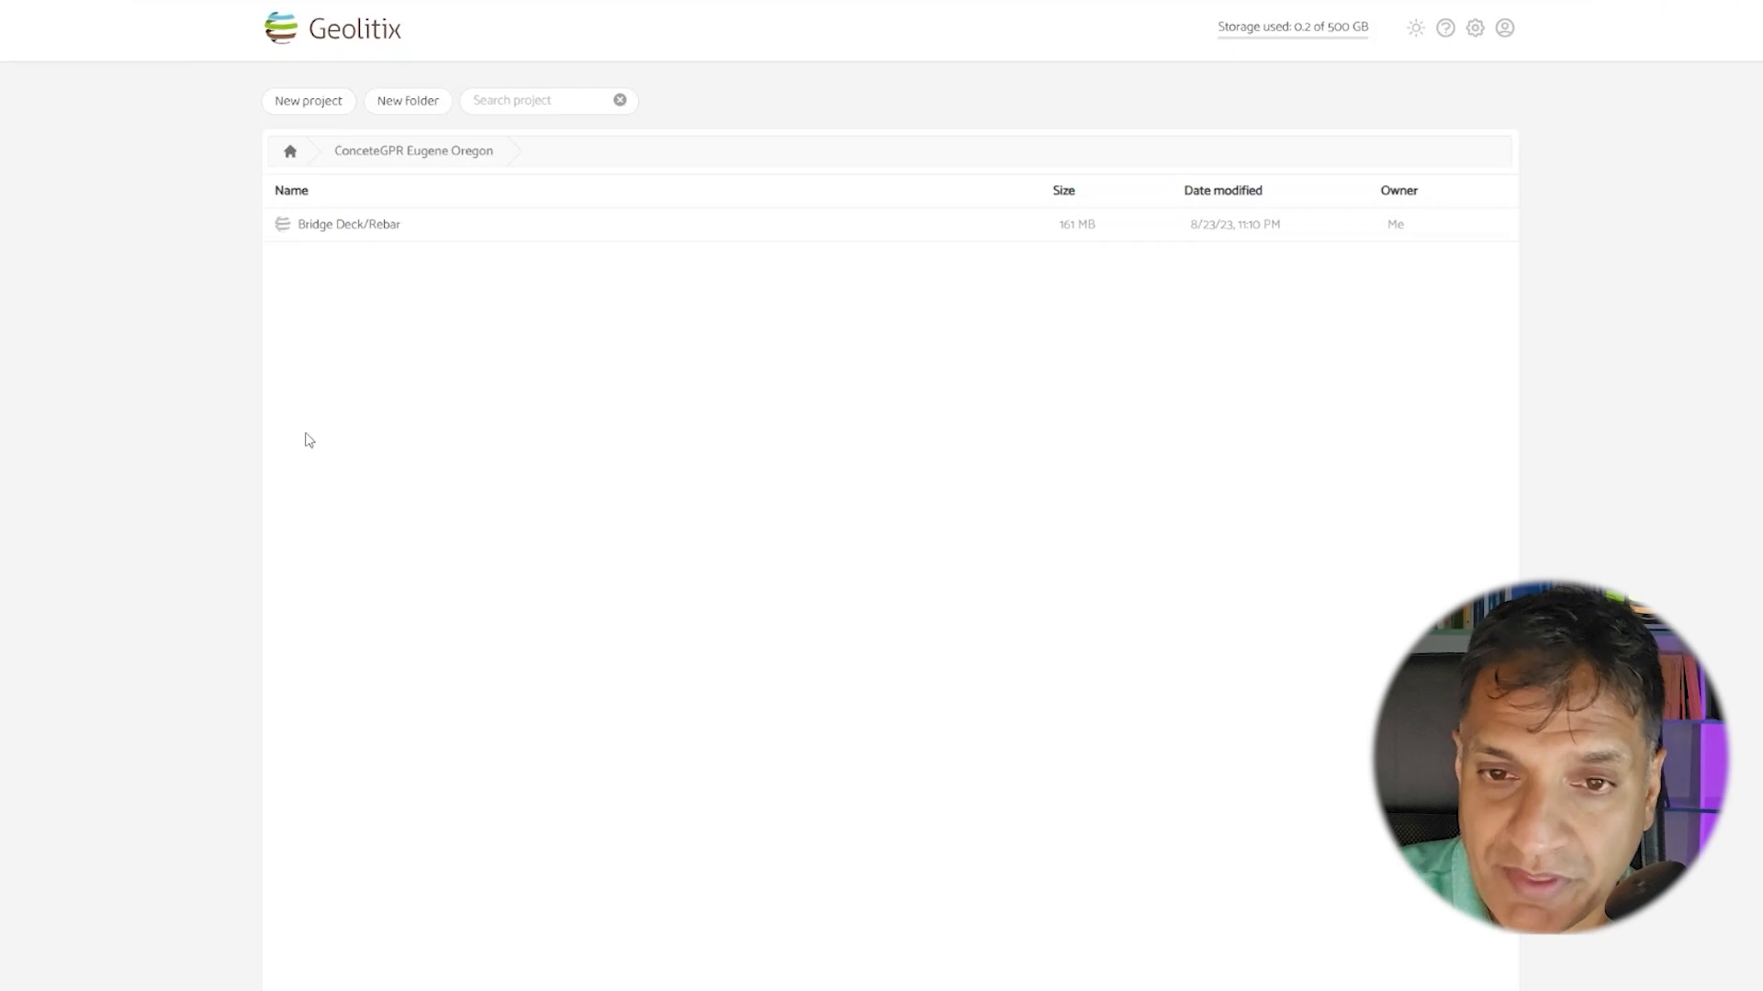
double_click(327, 232)
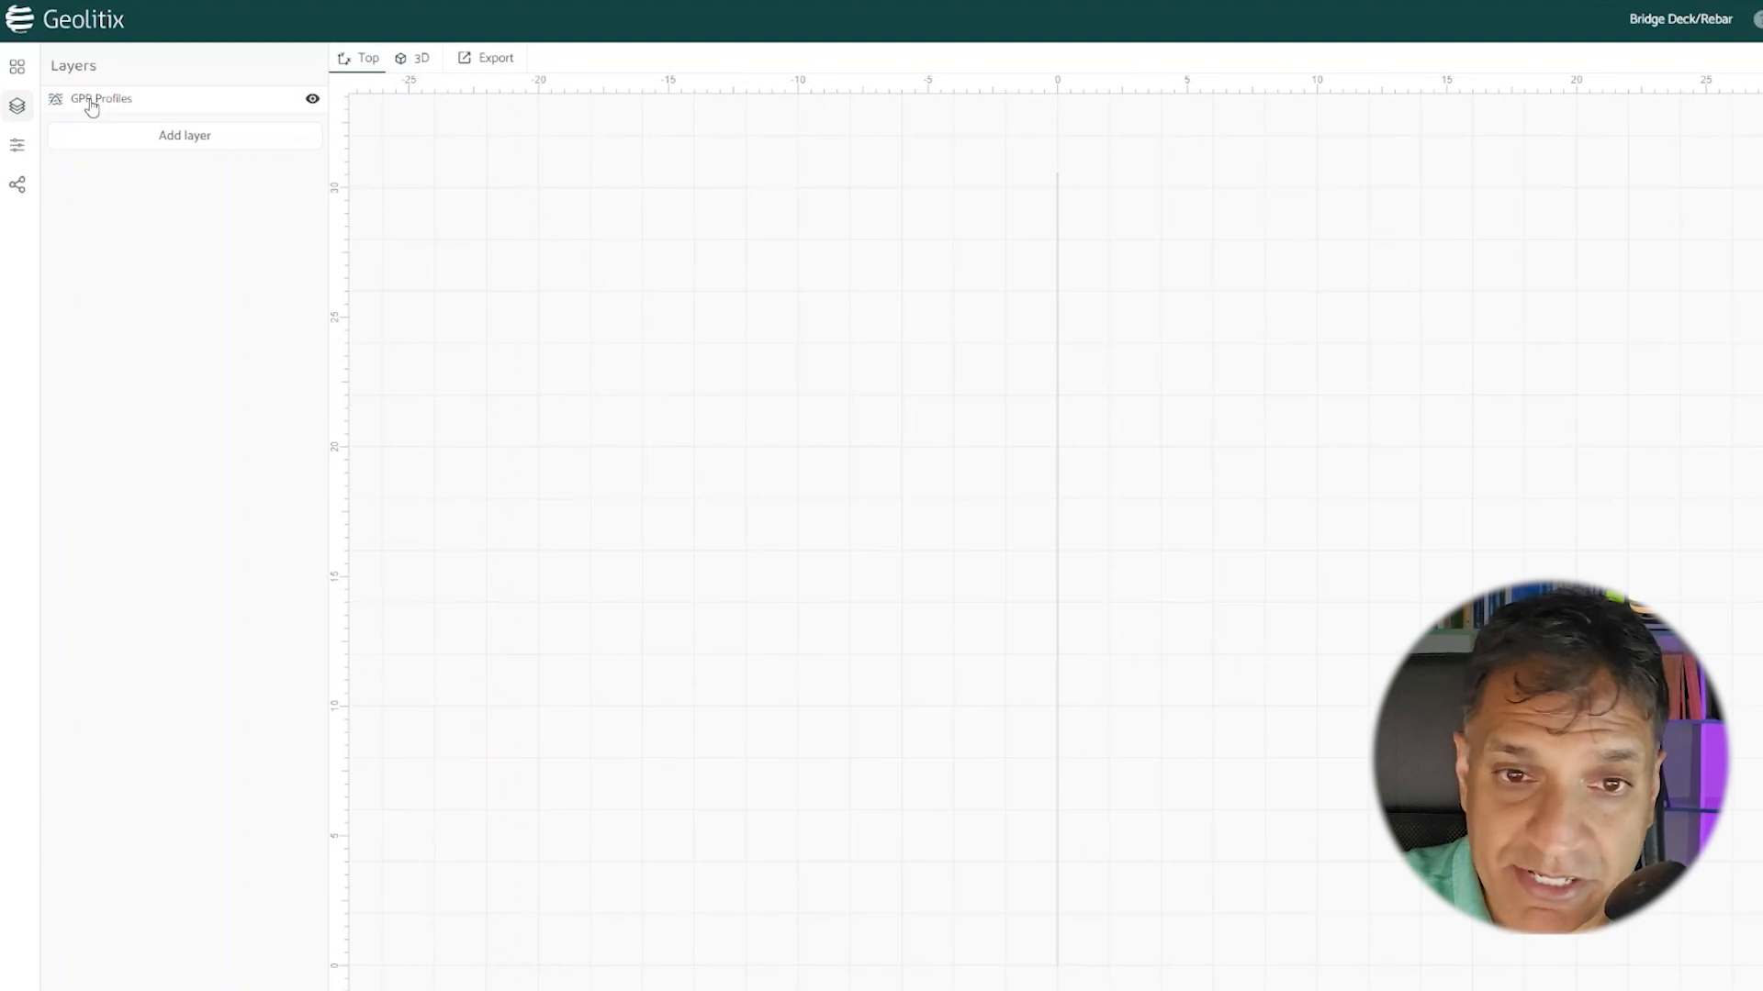
left_click(183, 136)
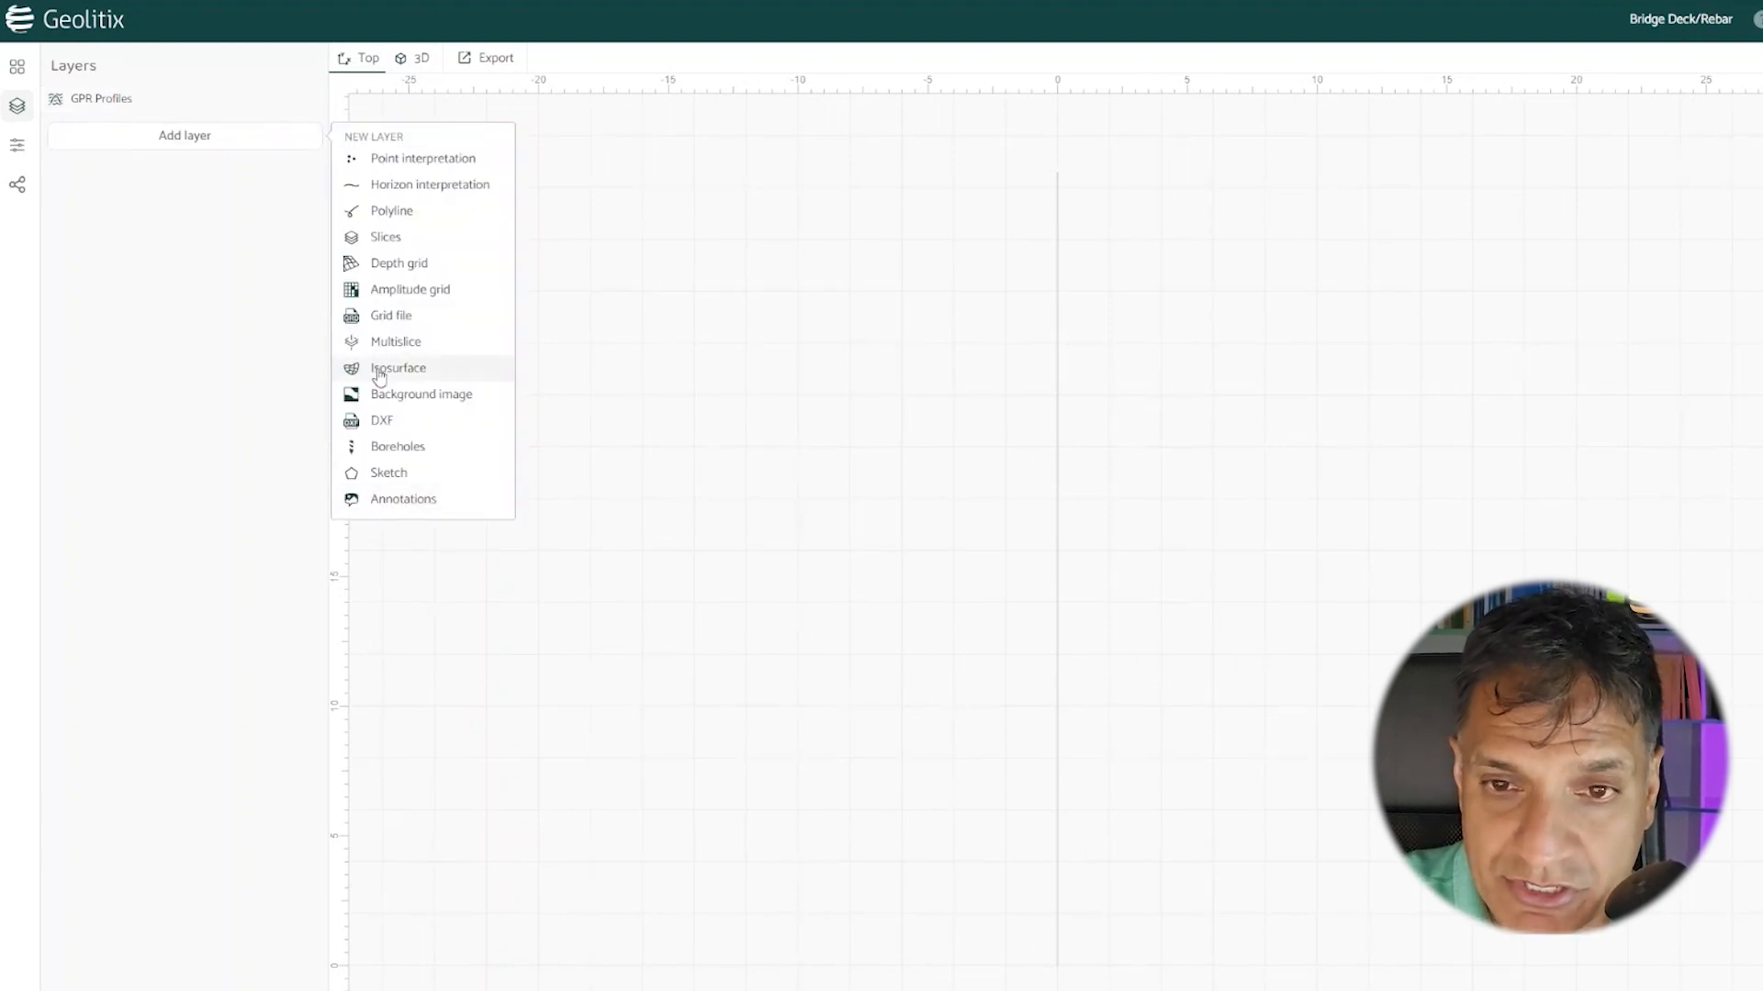
left_click(98, 103)
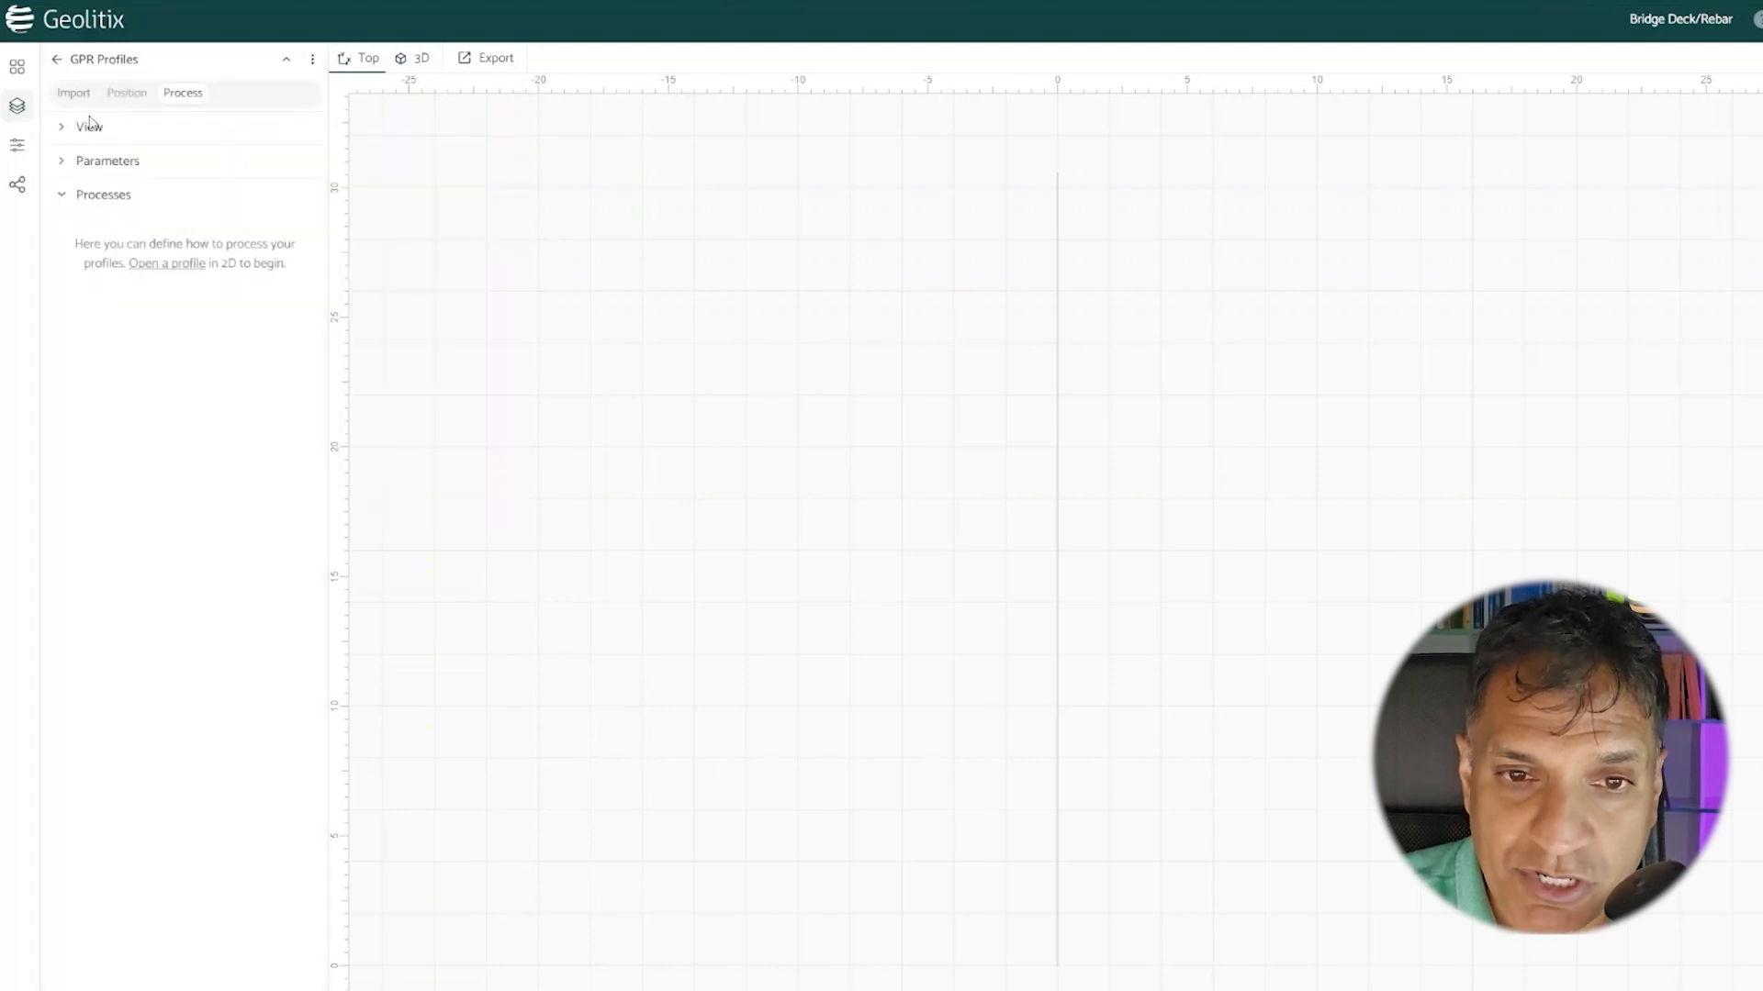
left_click(83, 95)
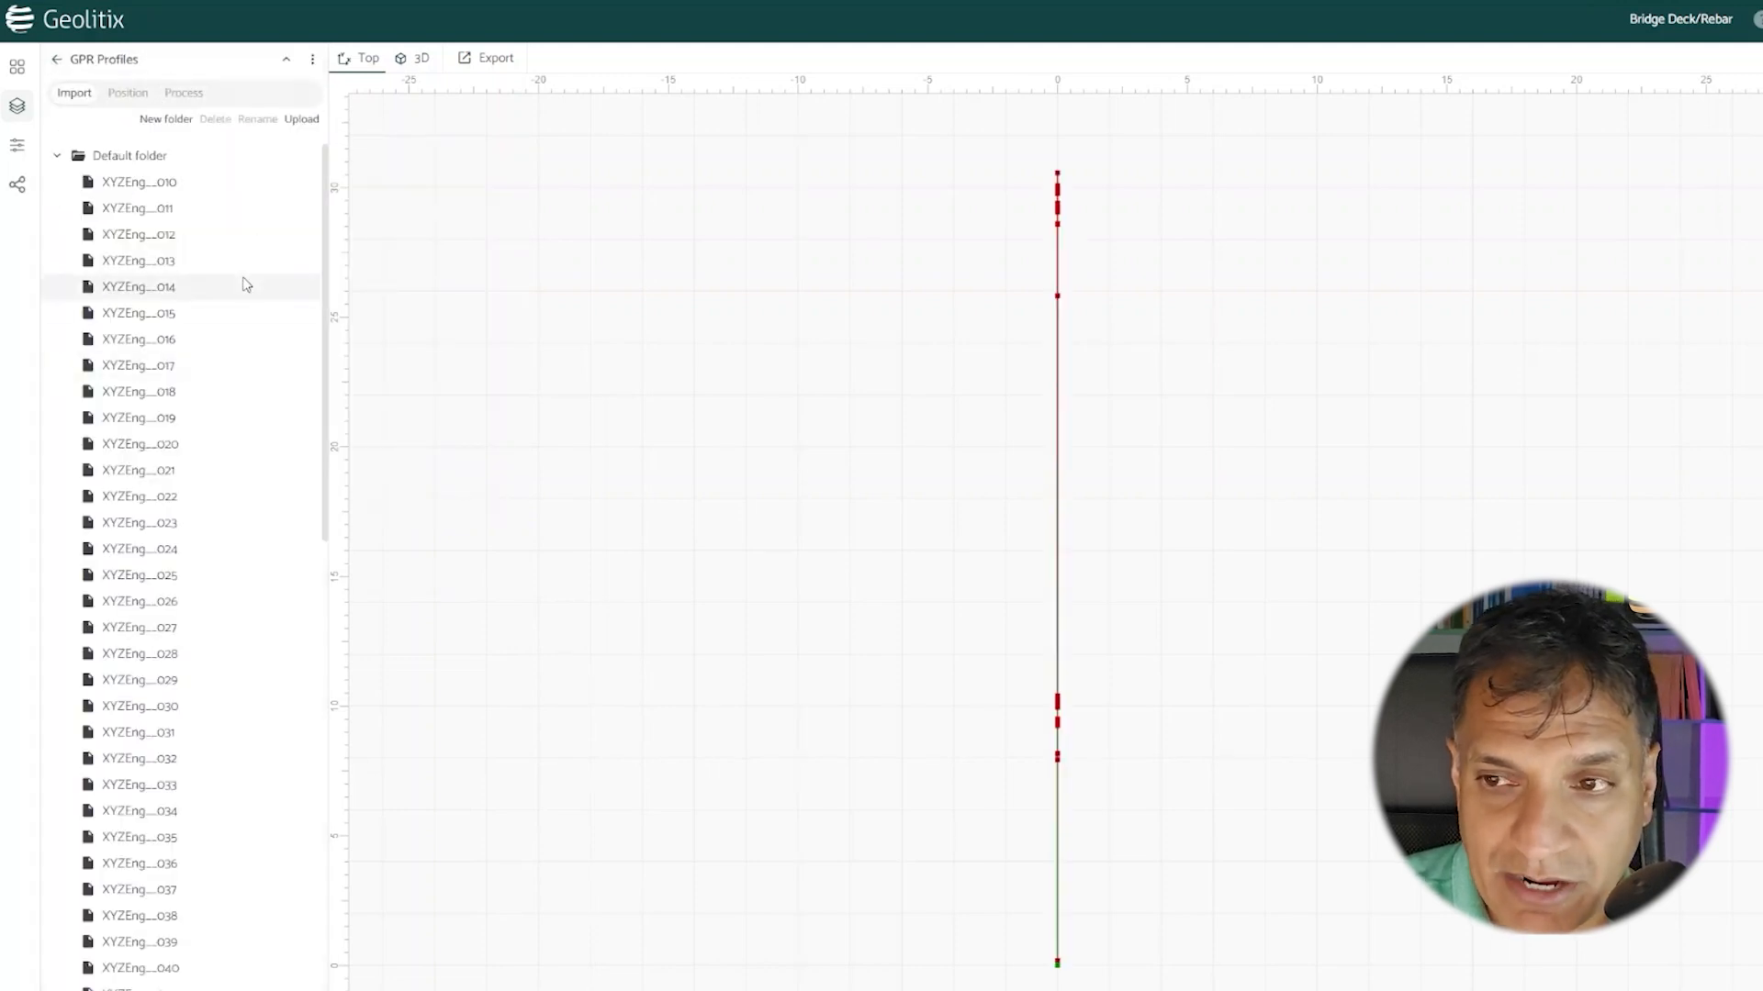
Step: Import the XYZEng 090 and 091 profiles with their DZT and DZX files into the default folder and finish the upload
scroll(246, 287, "down", 12)
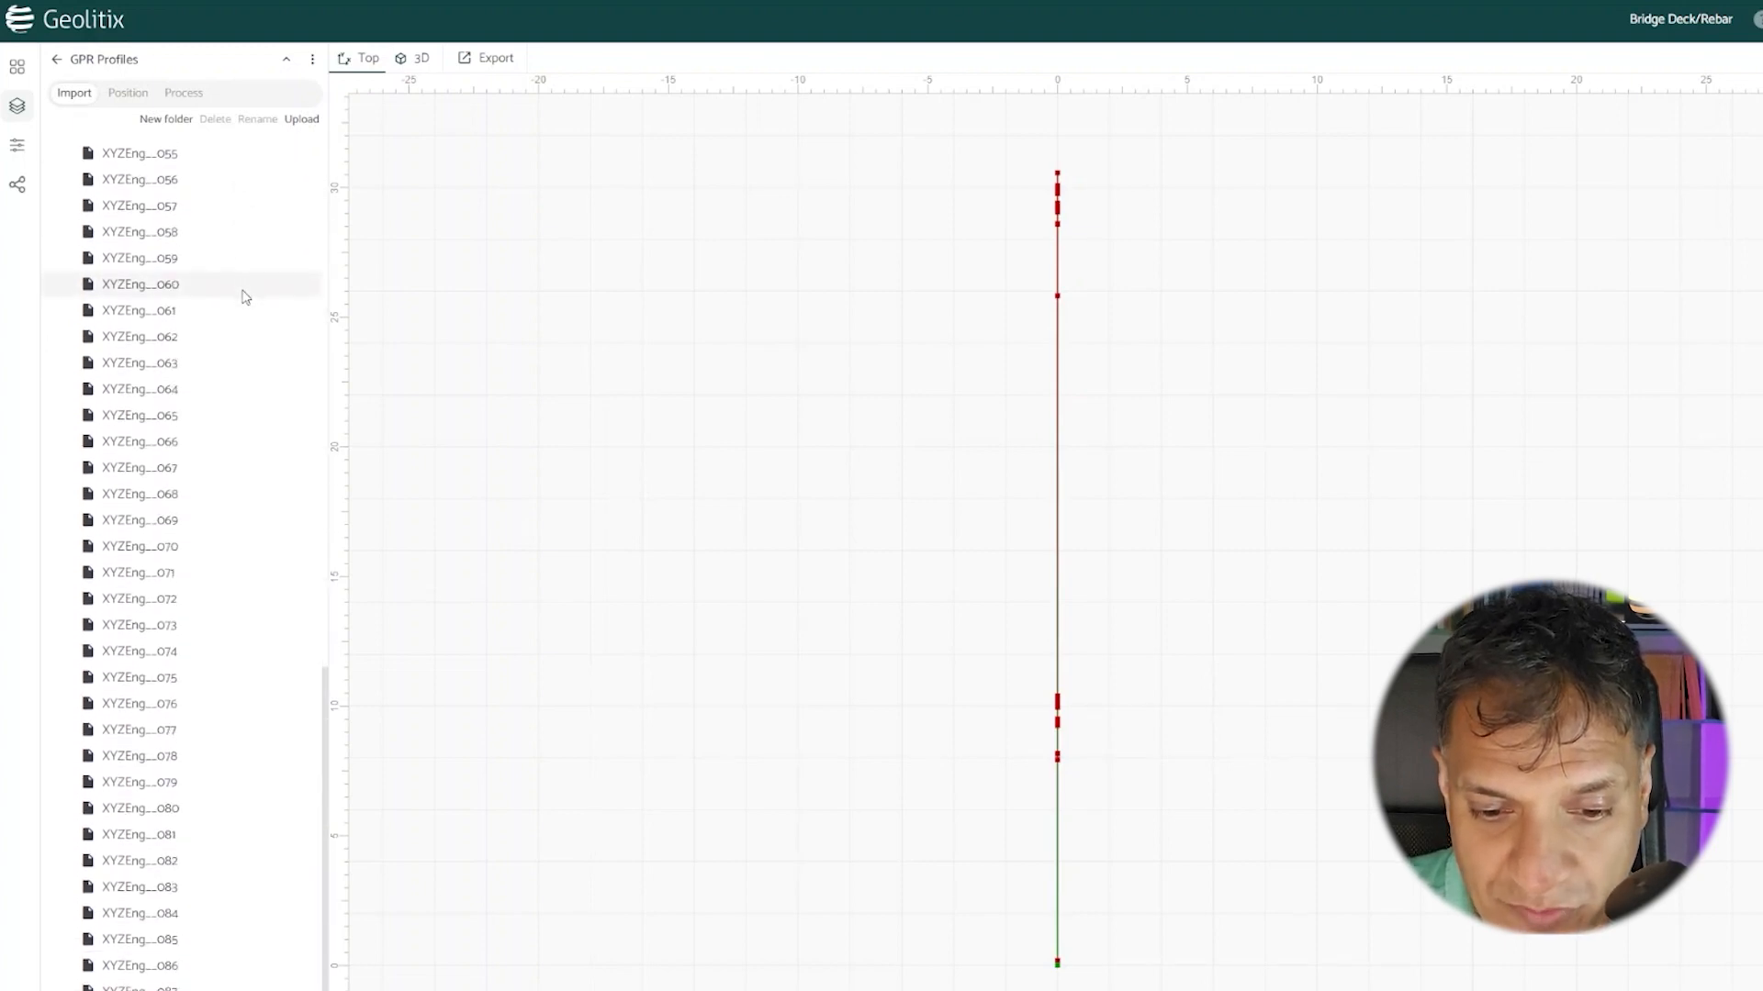
scroll(246, 292, "up", 12)
scroll(246, 297, "down", 12)
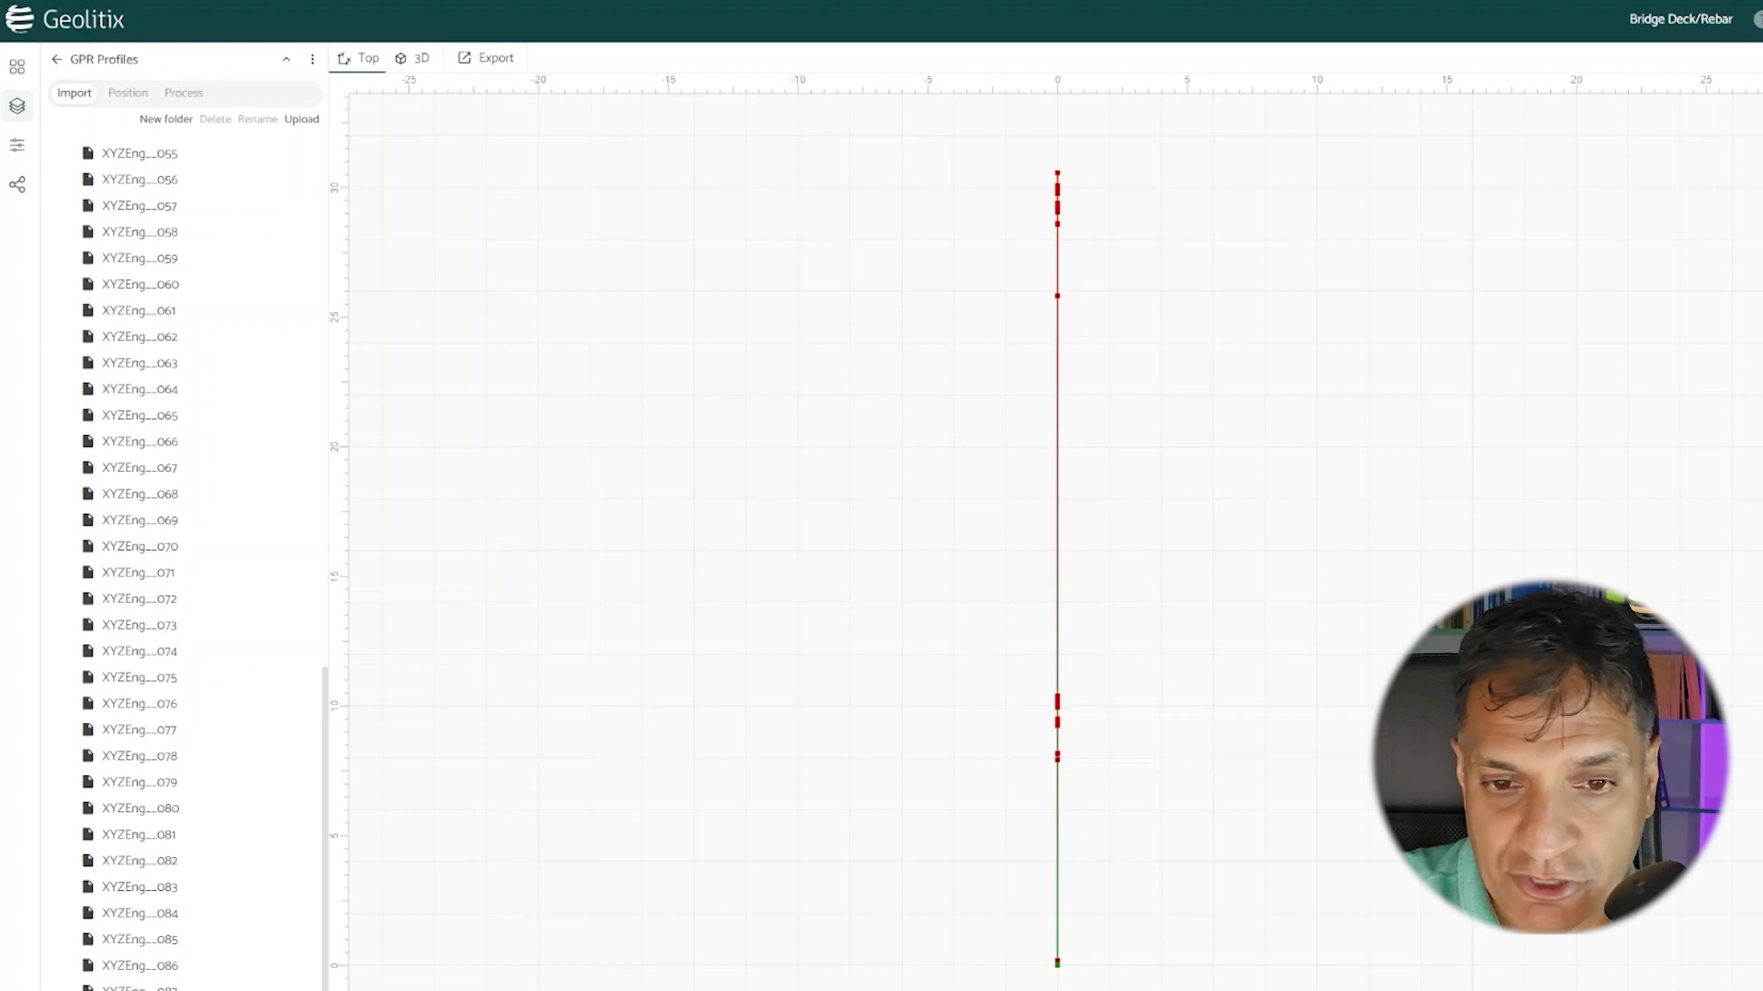
left_click_drag(151, 521, 151, 522)
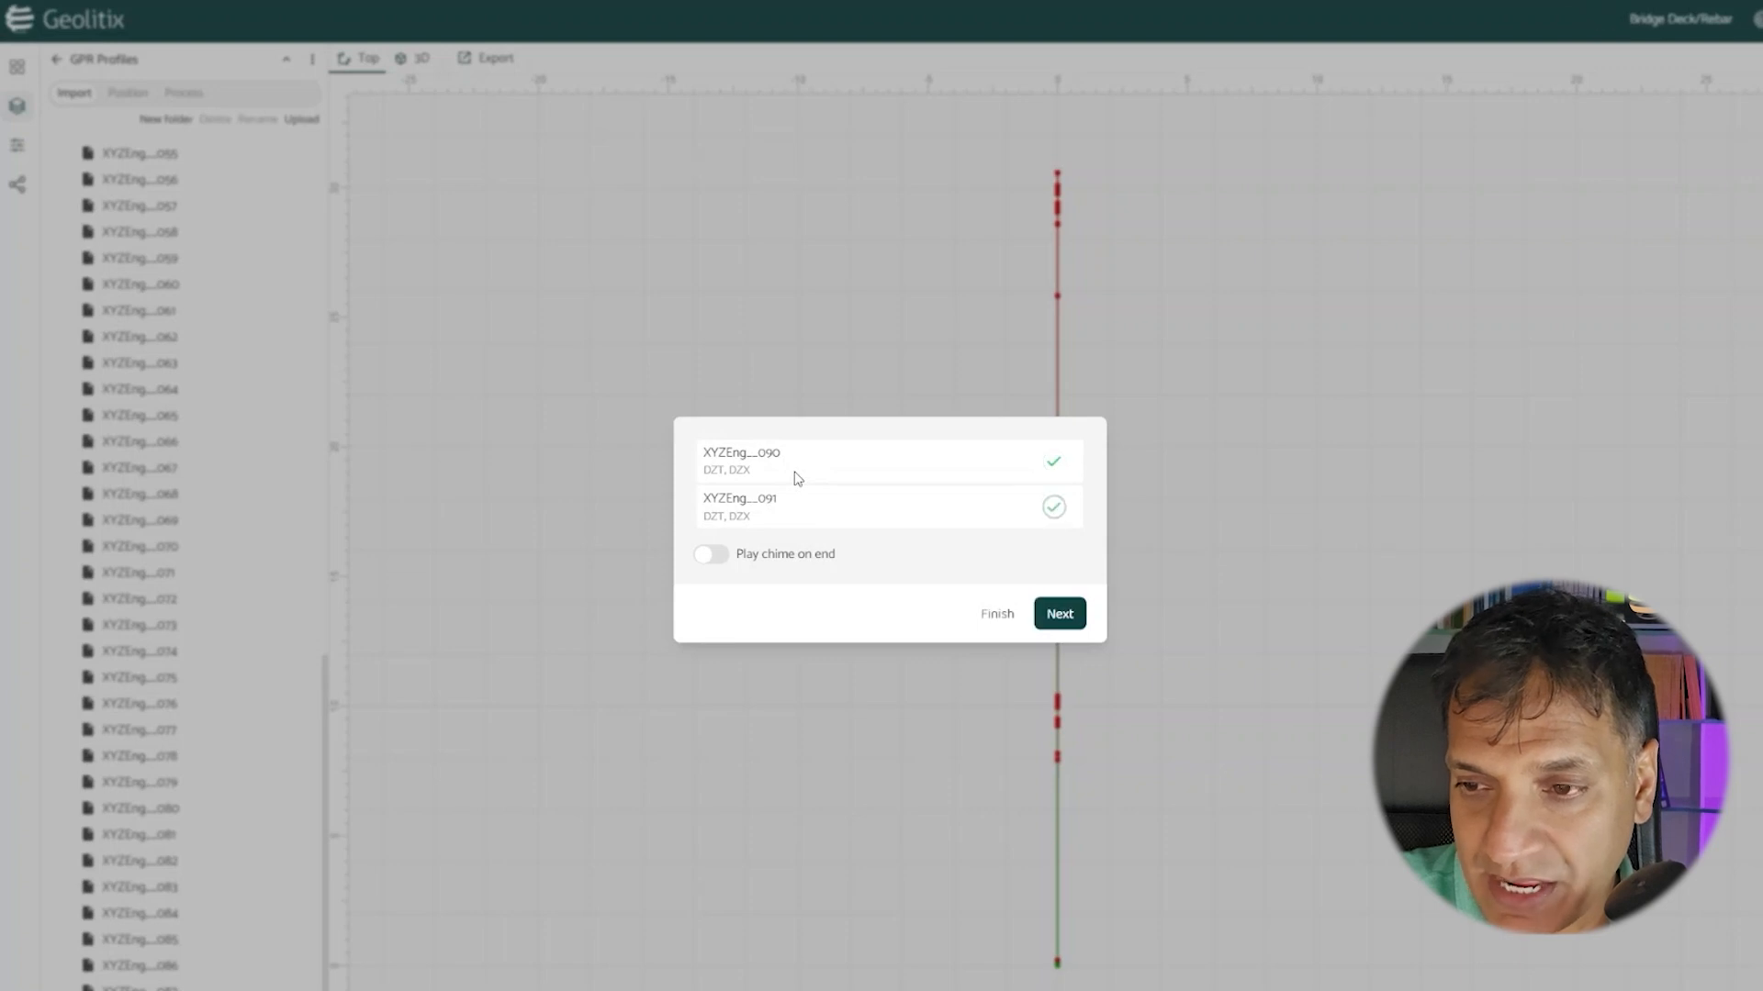
left_click(994, 613)
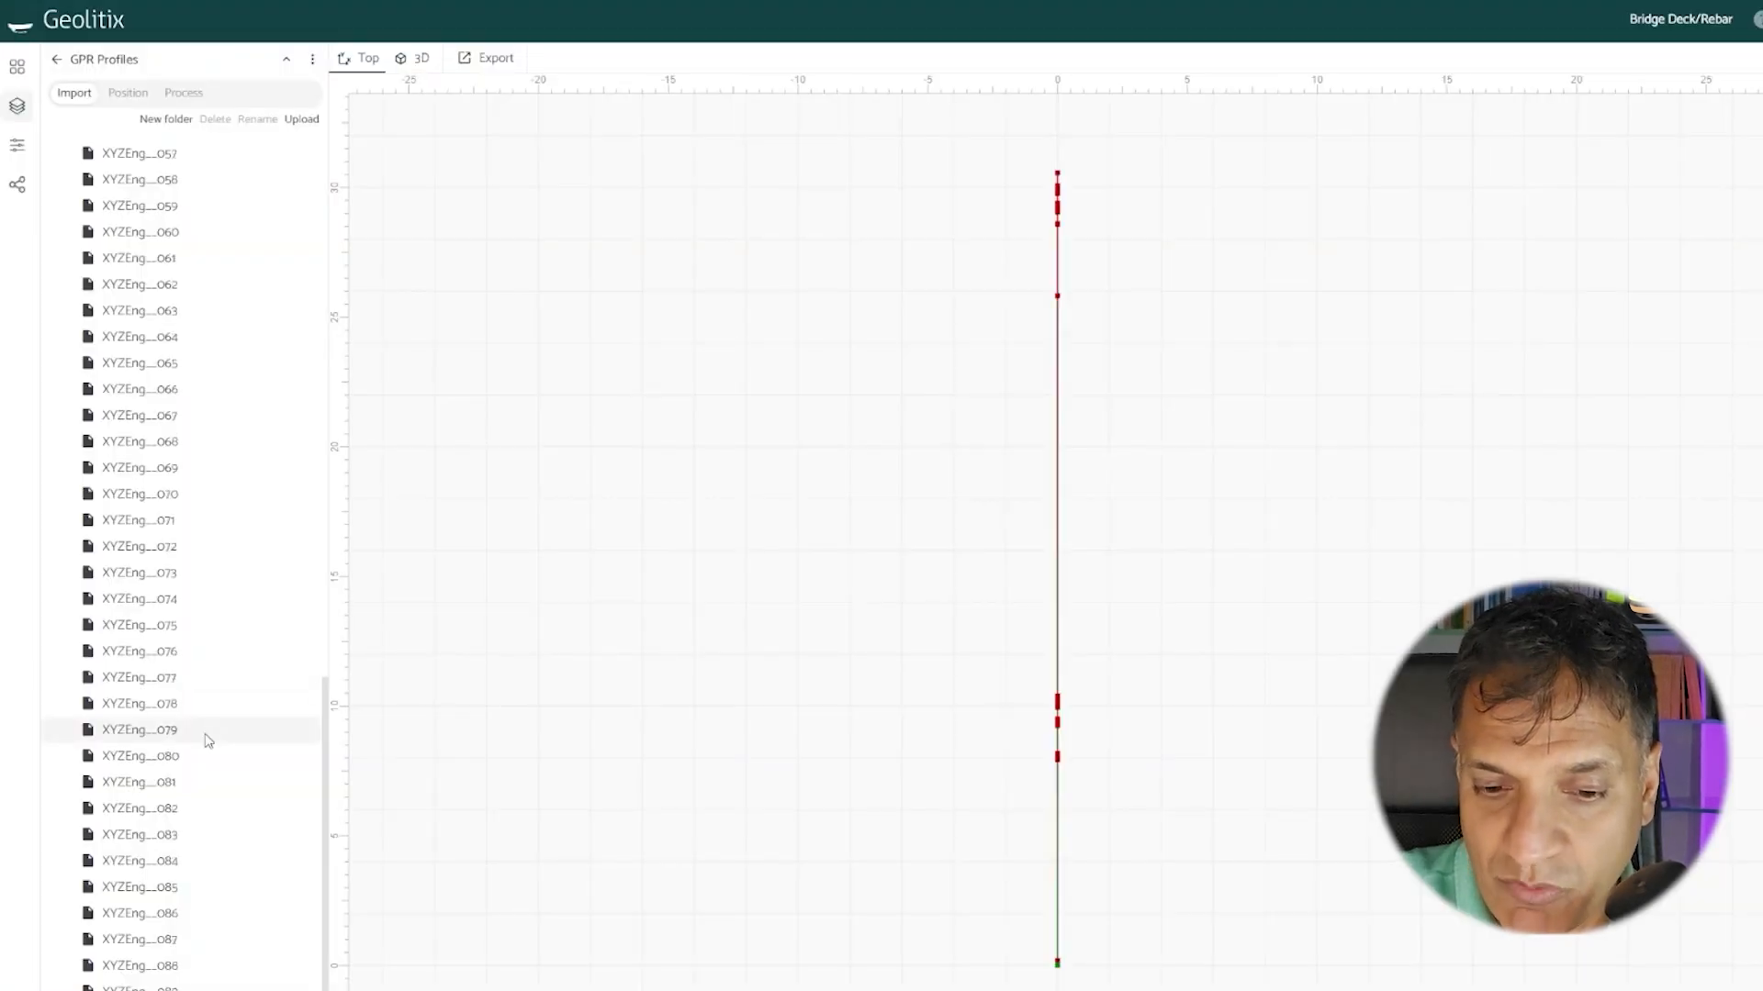
Step: Create a new folder named X for the GPR profiles
scroll(193, 514, "up", 5)
scroll(190, 452, "up", 8)
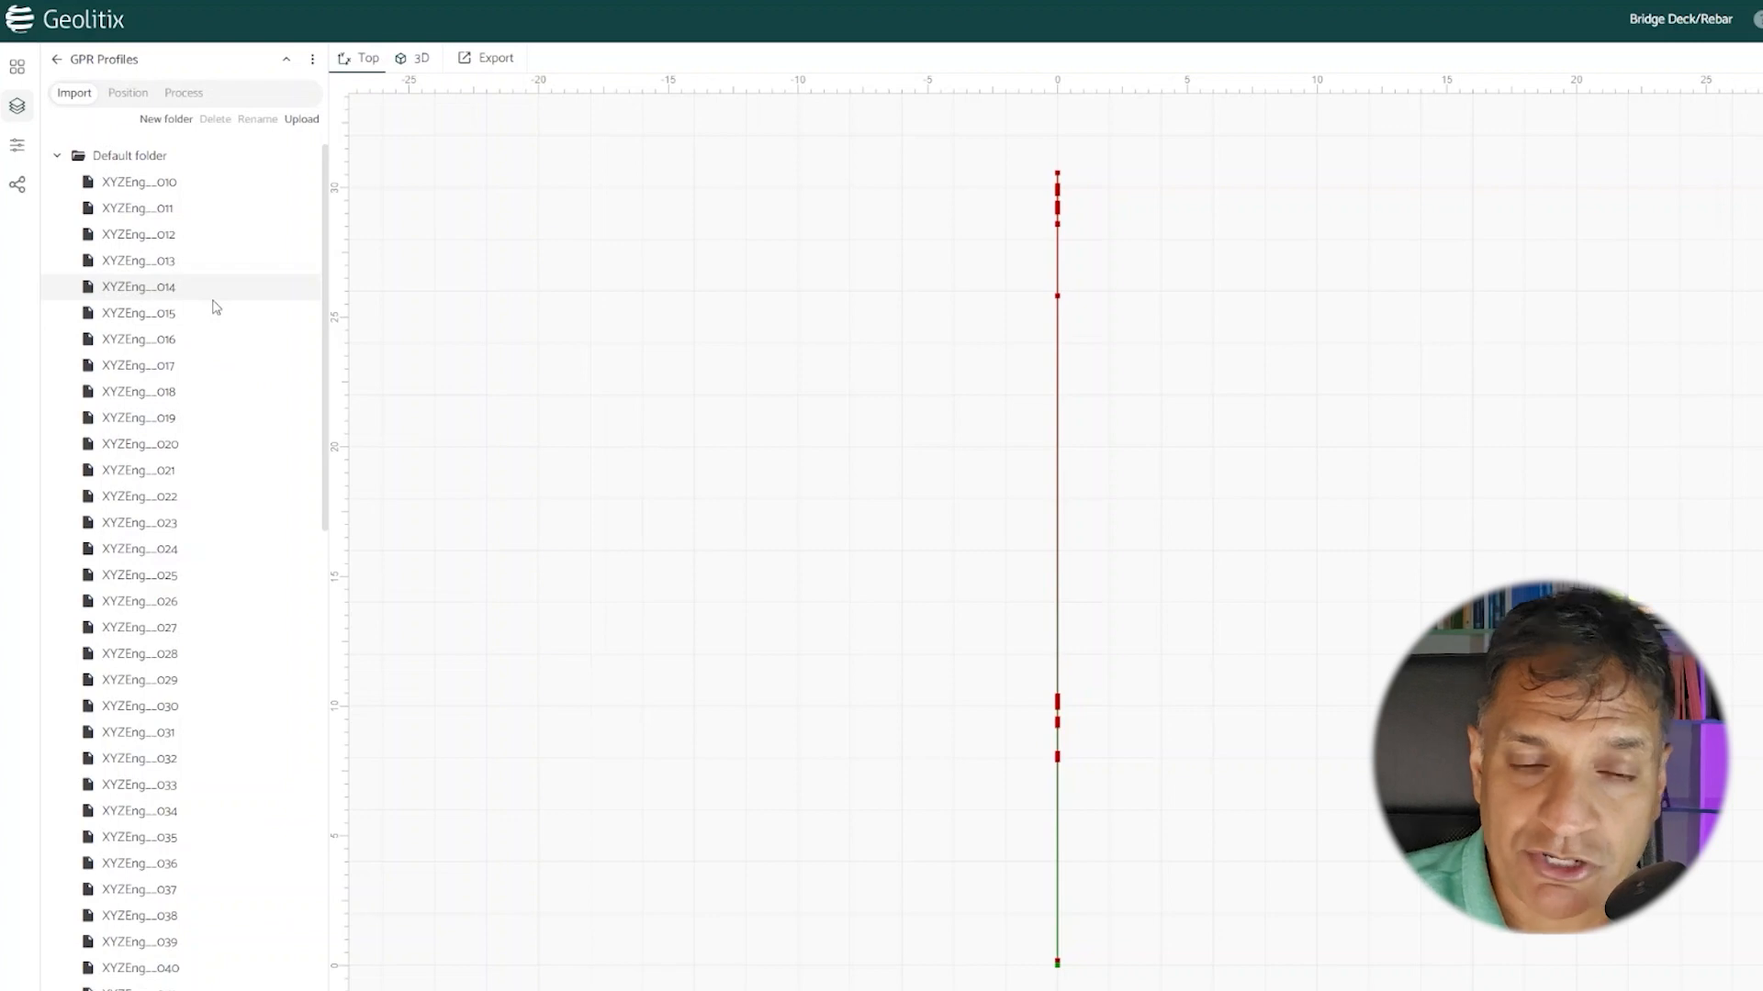
left_click(165, 119)
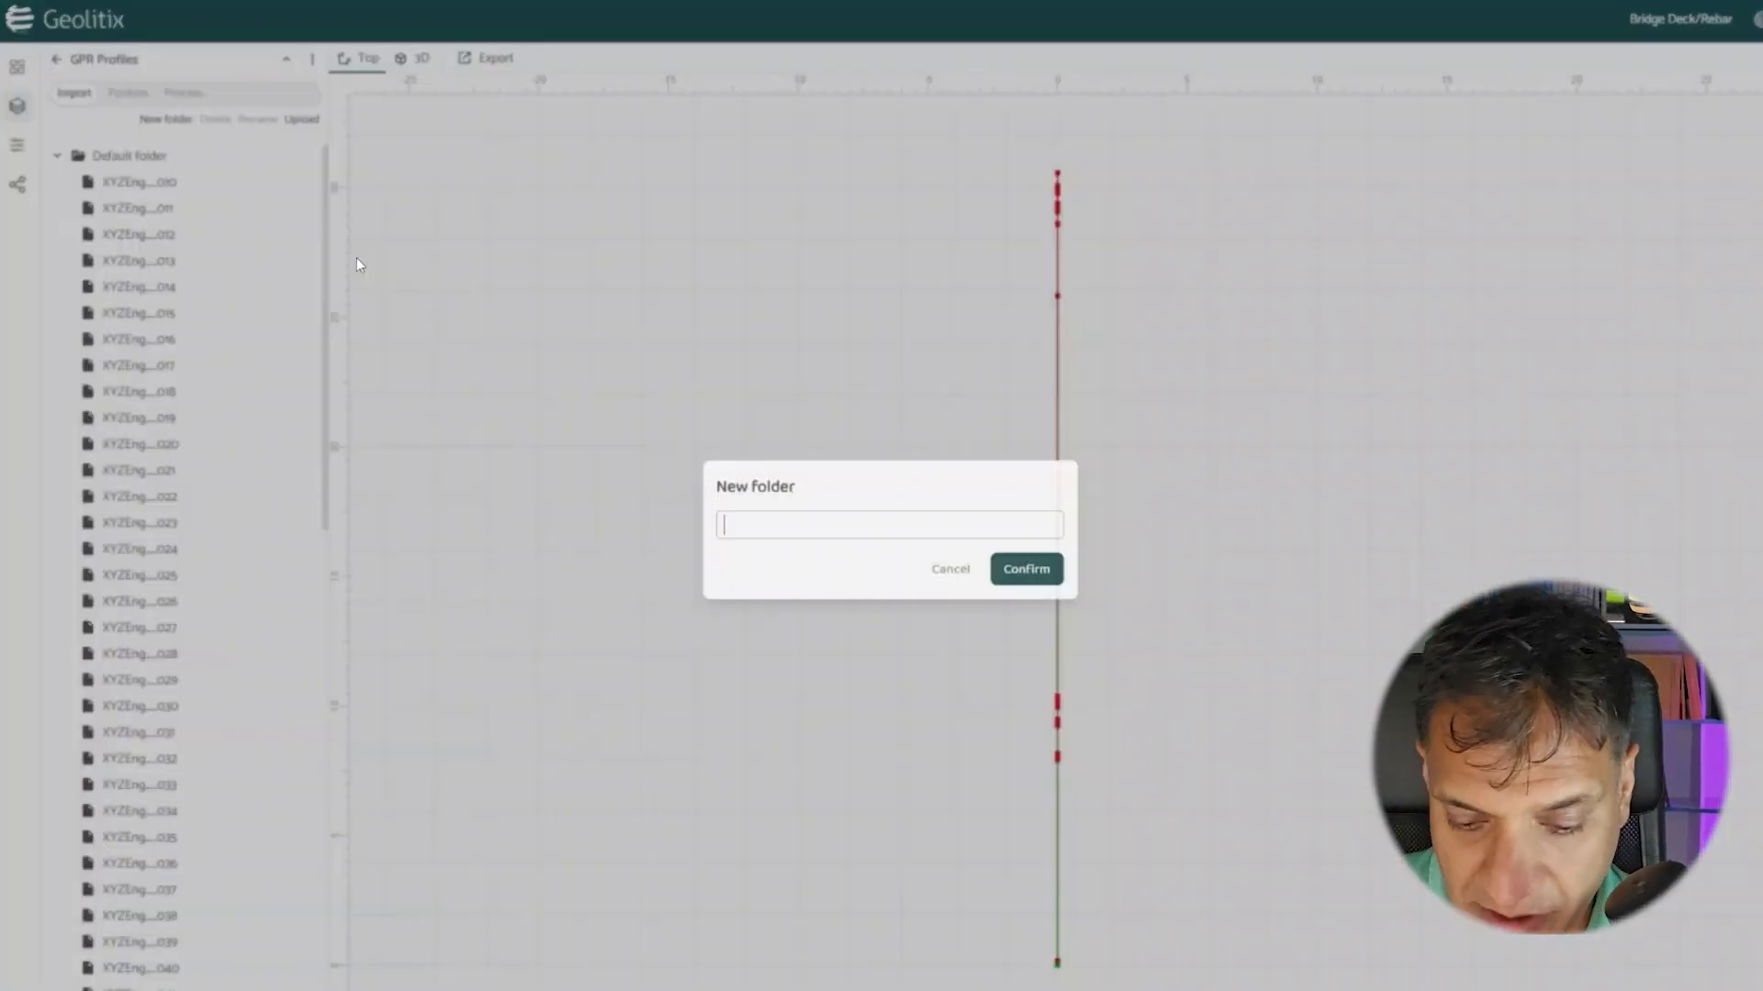
type("X")
left_click(1024, 568)
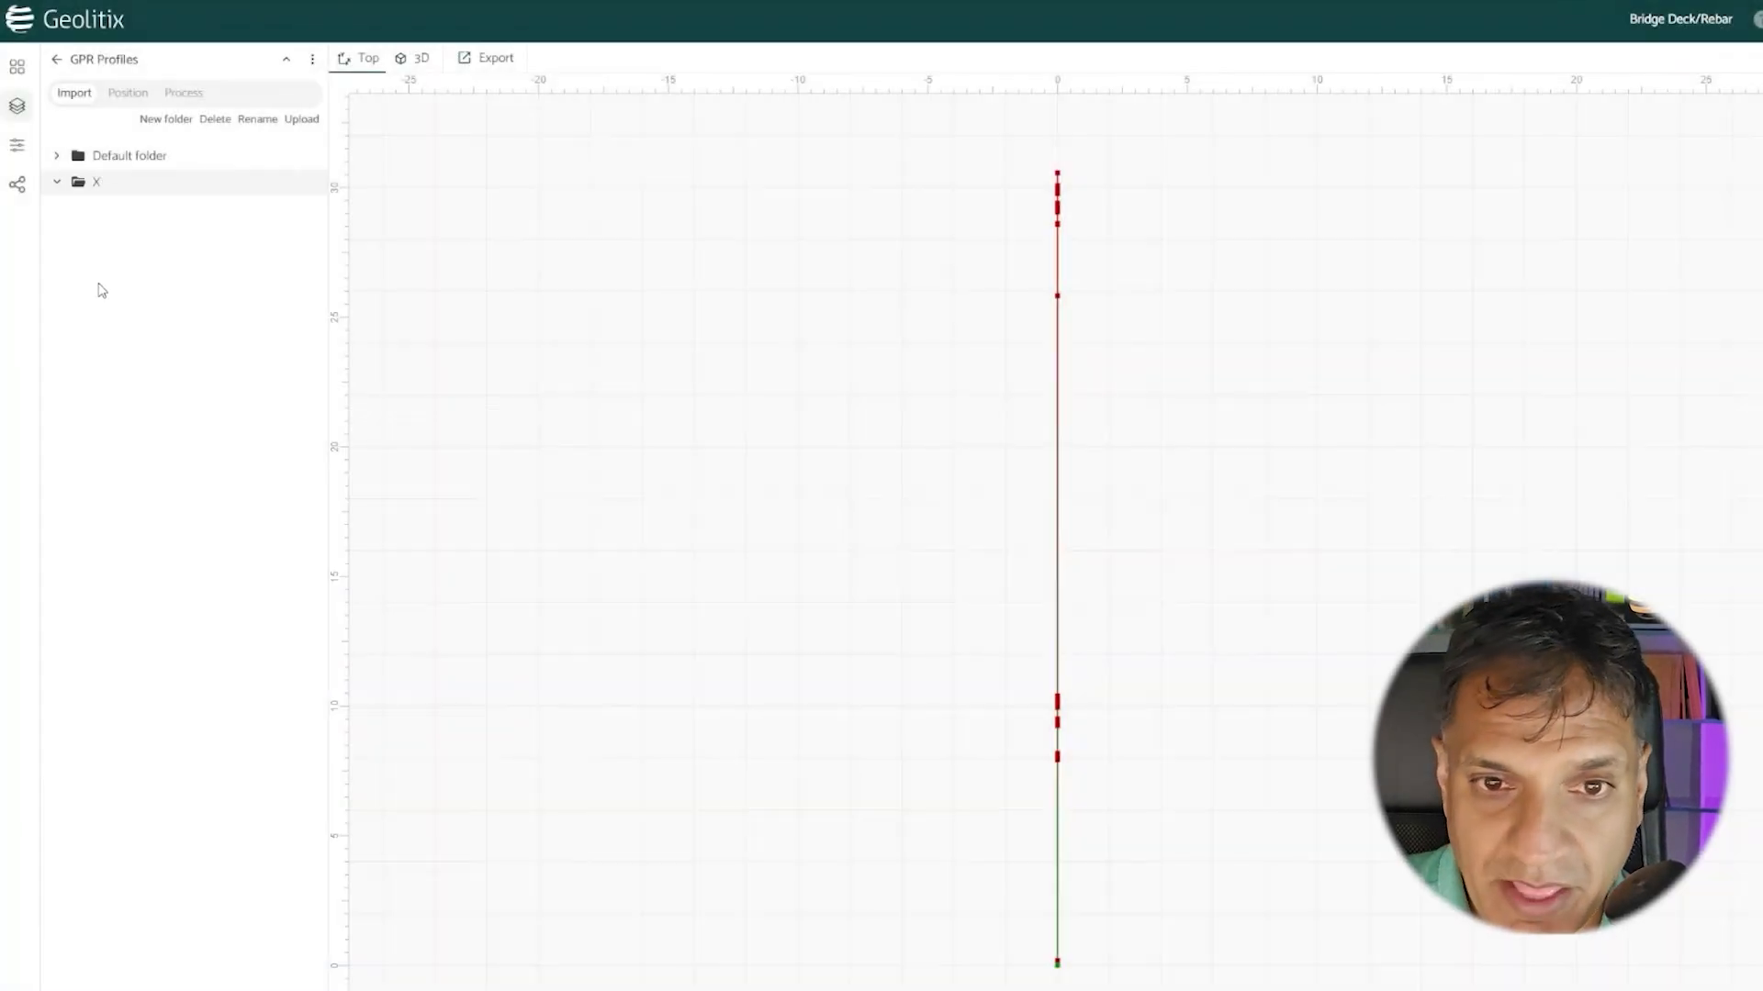
Step: Move profiles XYZEng 010 through 042 from the default folder into folder X
left_click(119, 166)
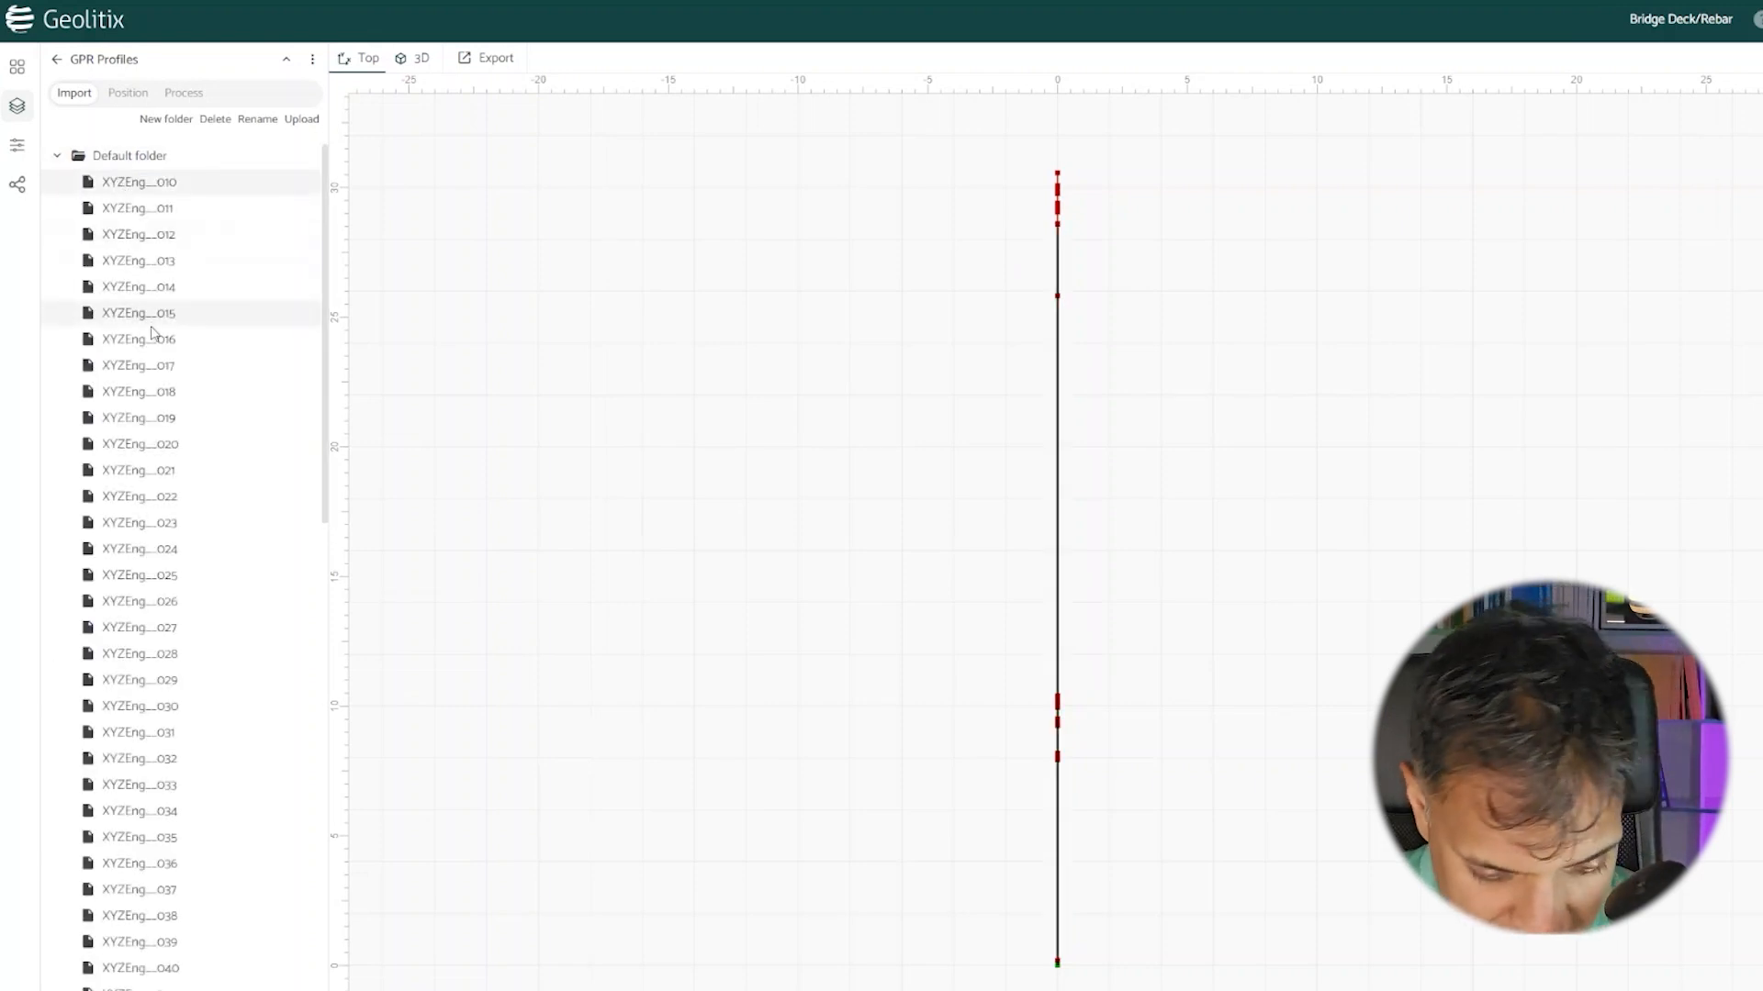
scroll(158, 500, "down", 6)
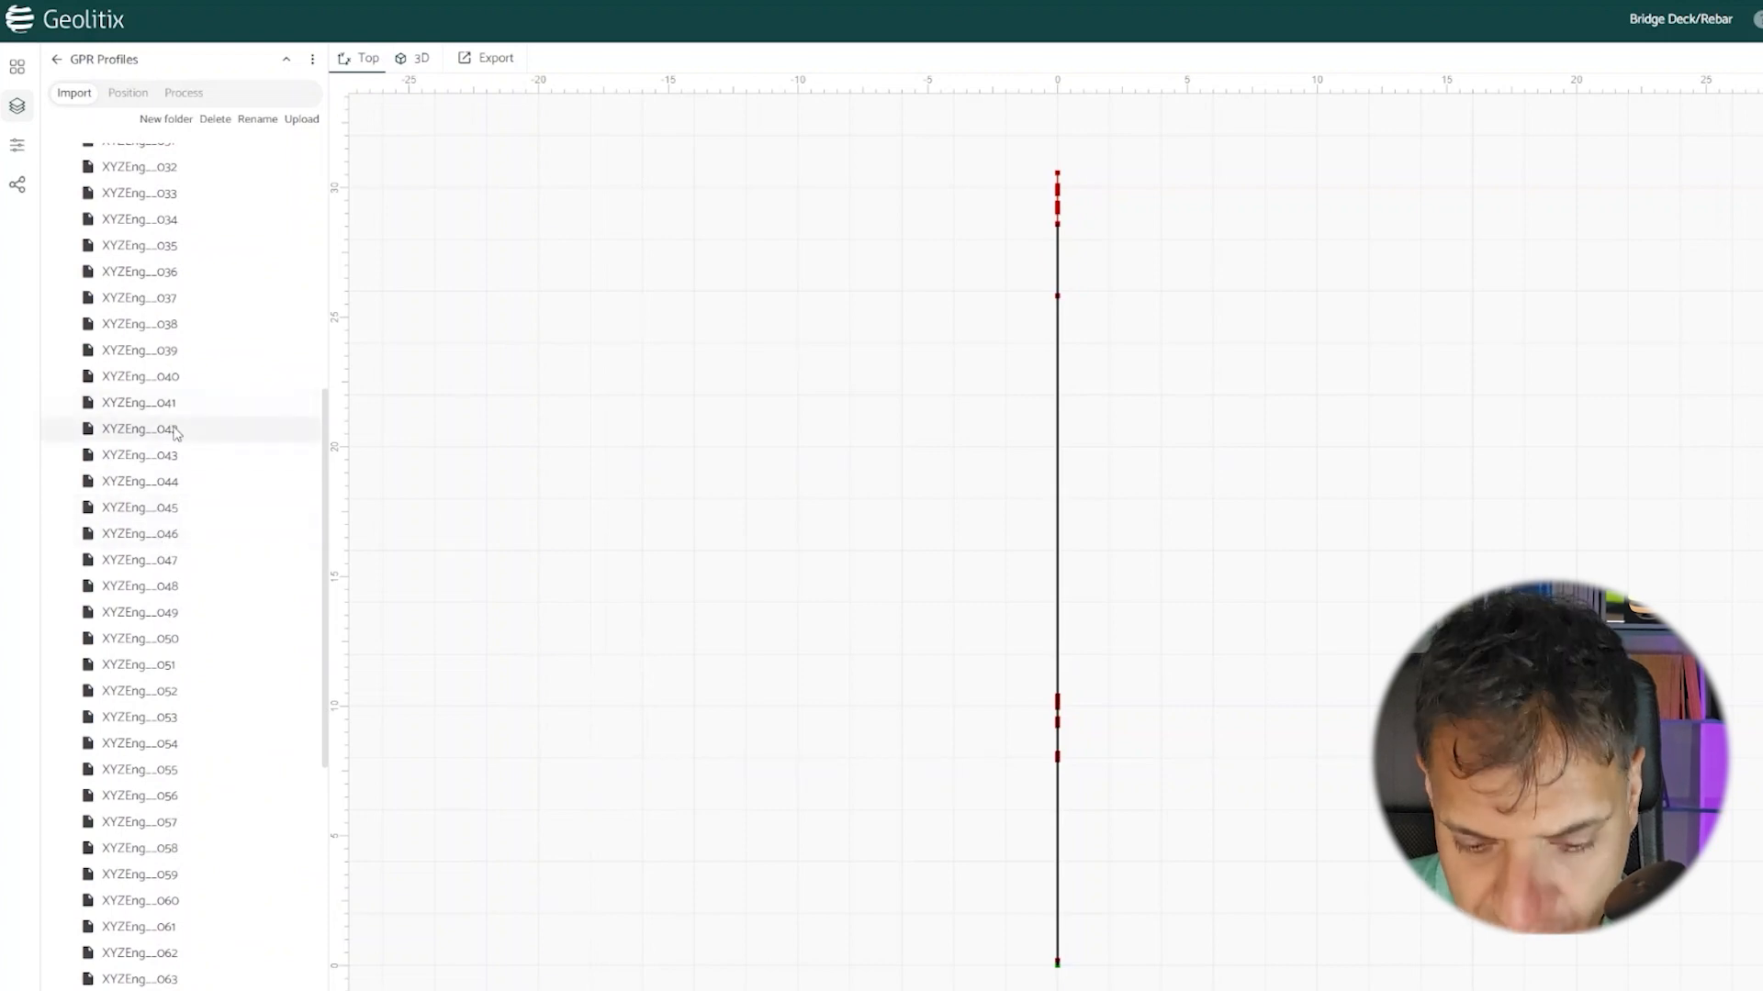
left_click(175, 429, "shift")
left_click_drag(205, 395, 225, 990)
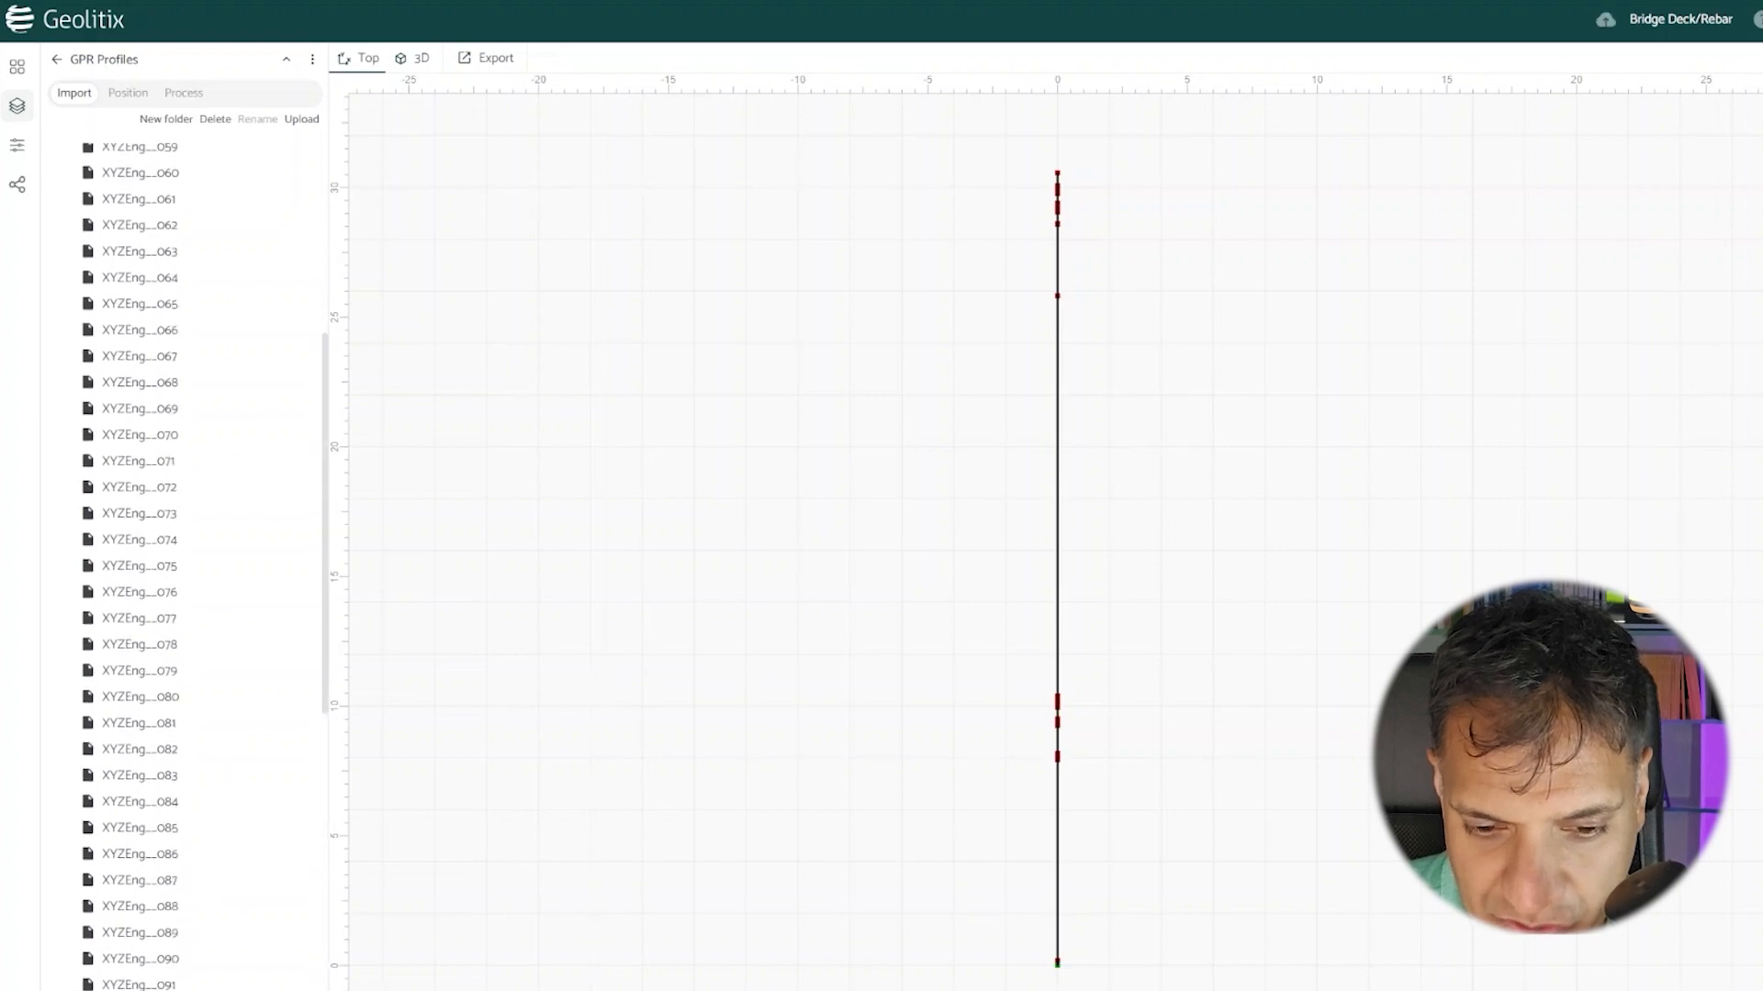
Step: Create a second GPR profile folder named Y
scroll(236, 444, "up", 5)
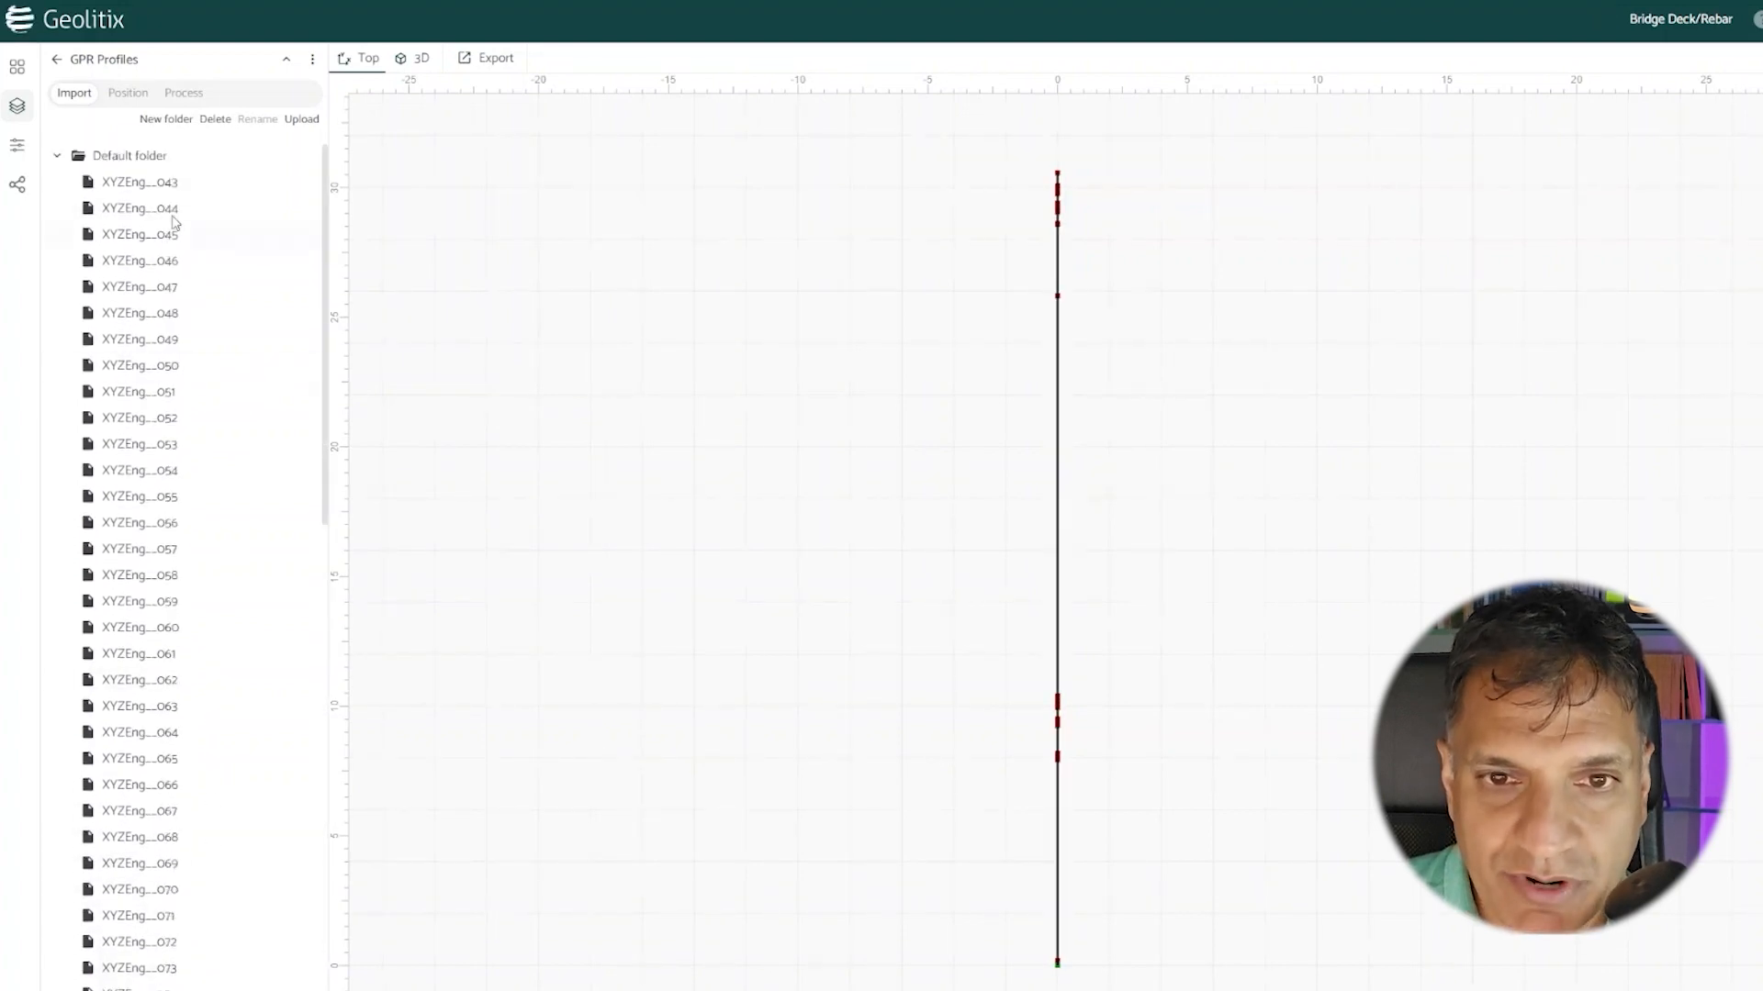
left_click(166, 121)
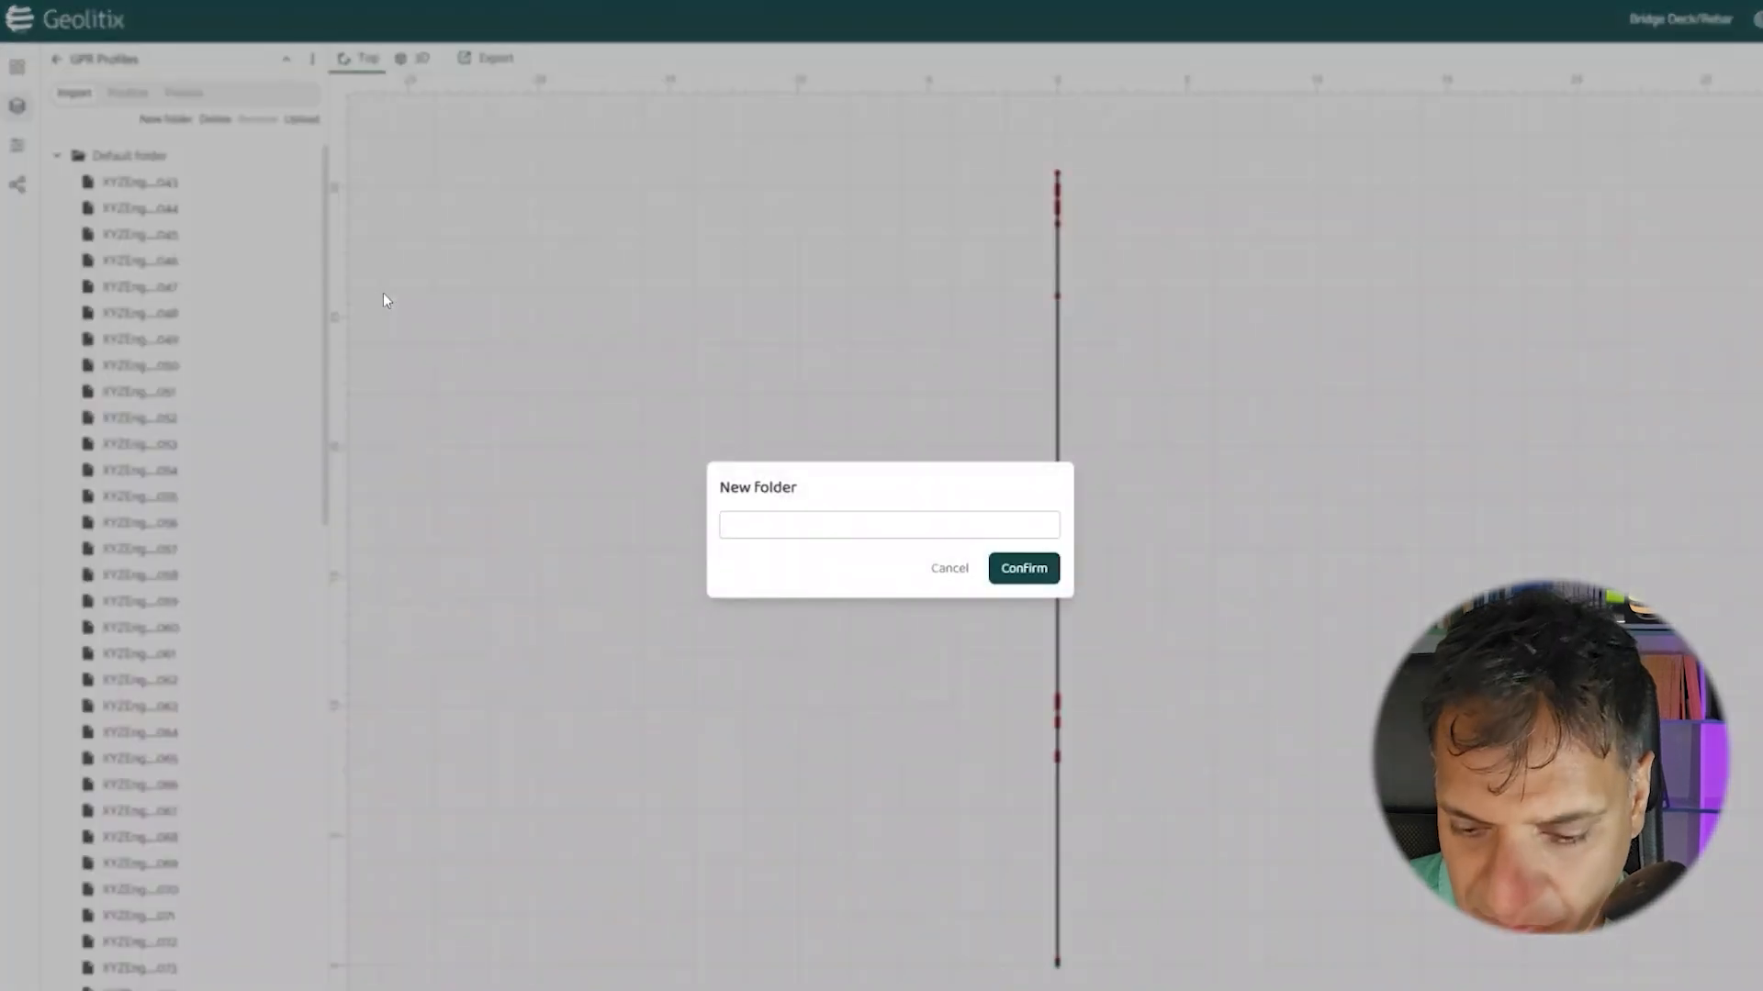
type("Y")
key("Return")
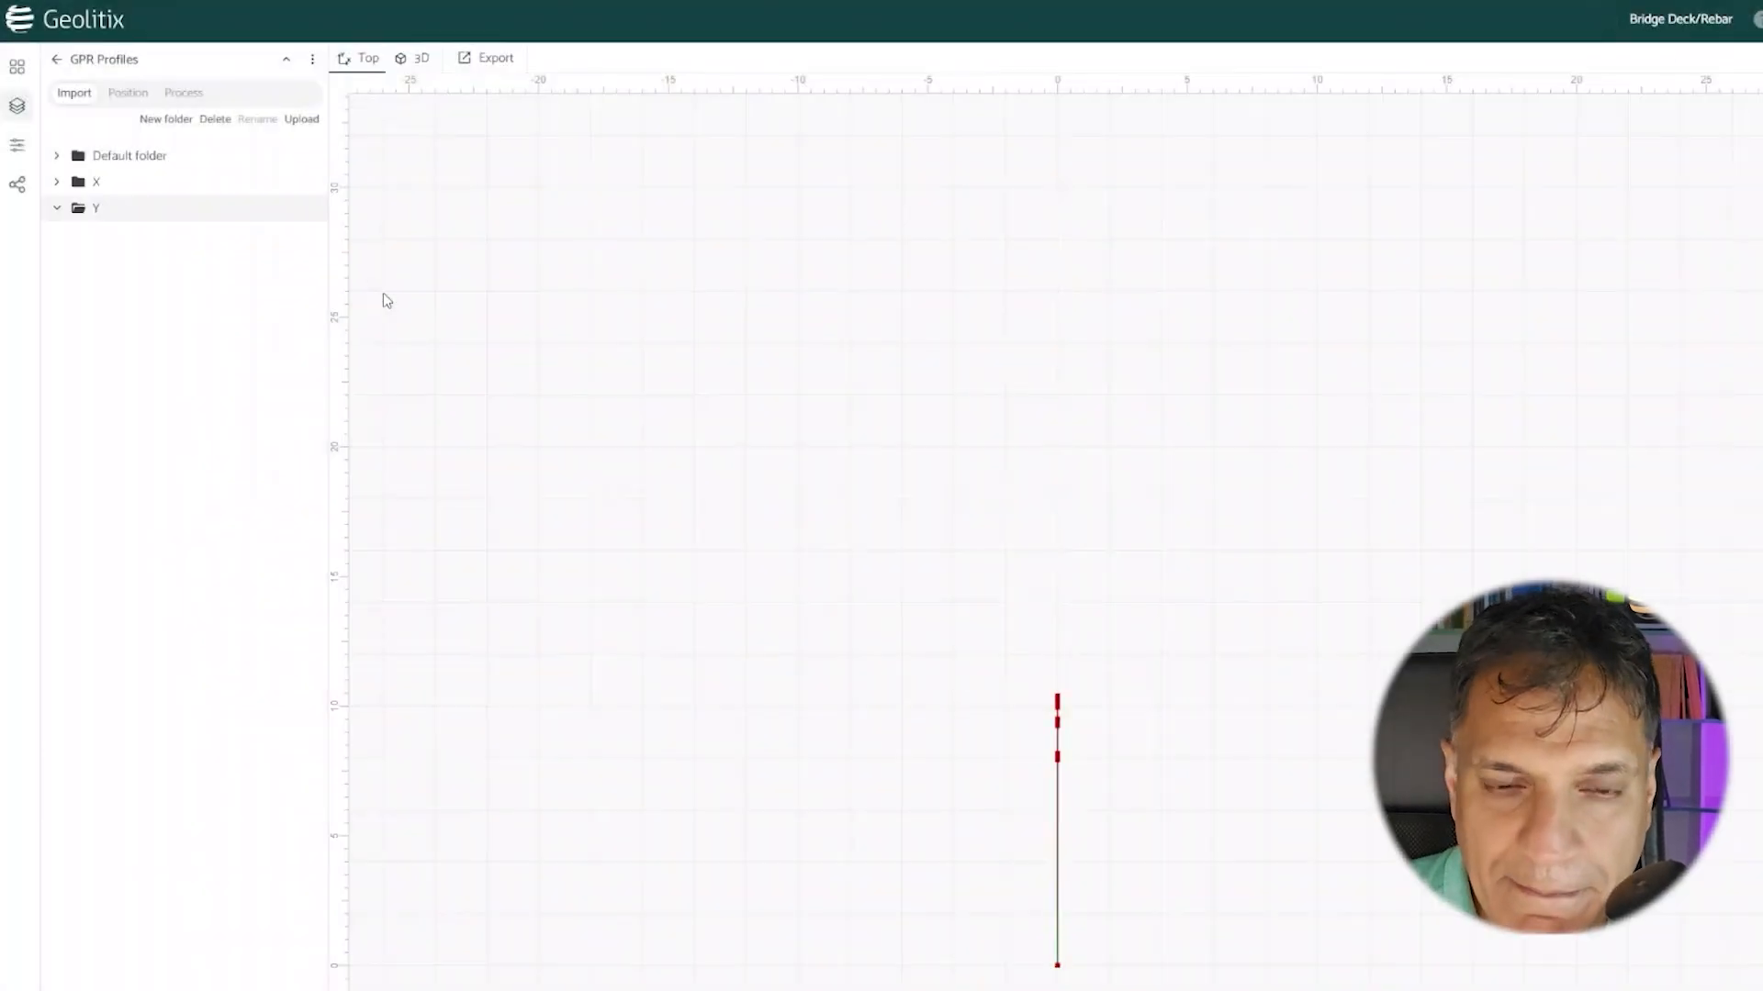
Step: Move profiles XYZEng 043 through 091 from the default folder into folder Y, and collapse folder Y
left_click(131, 162)
left_click(131, 158)
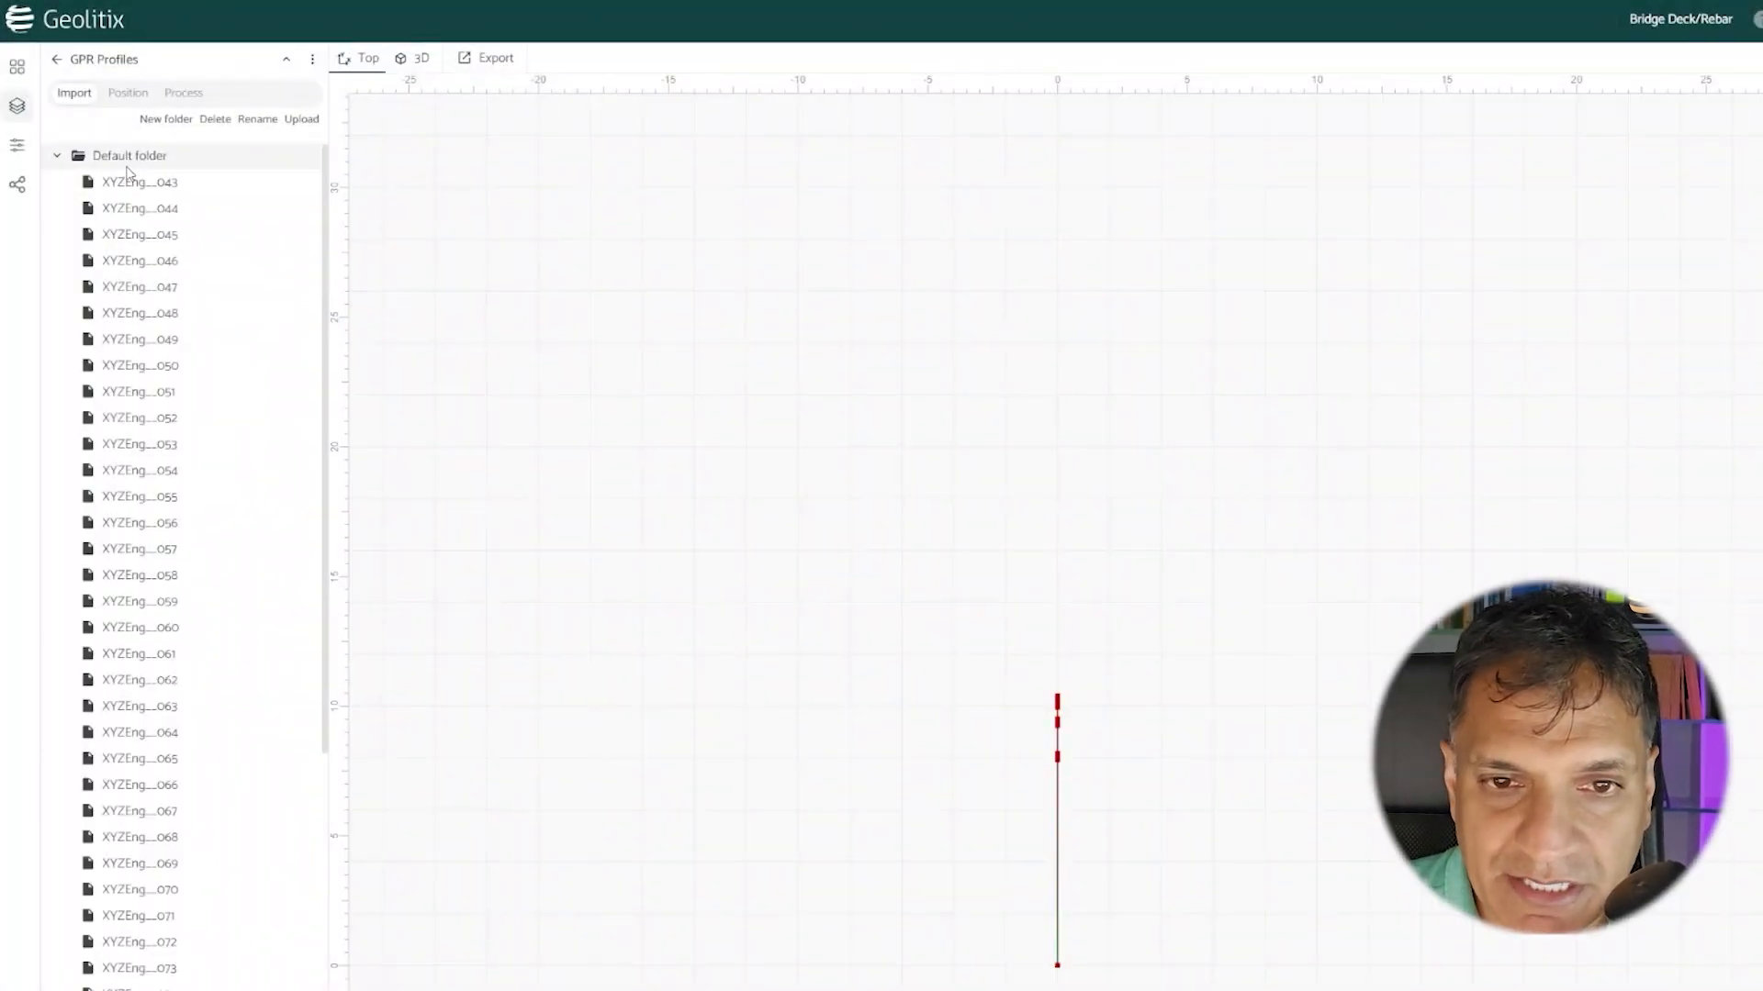
scroll(170, 478, "down", 15)
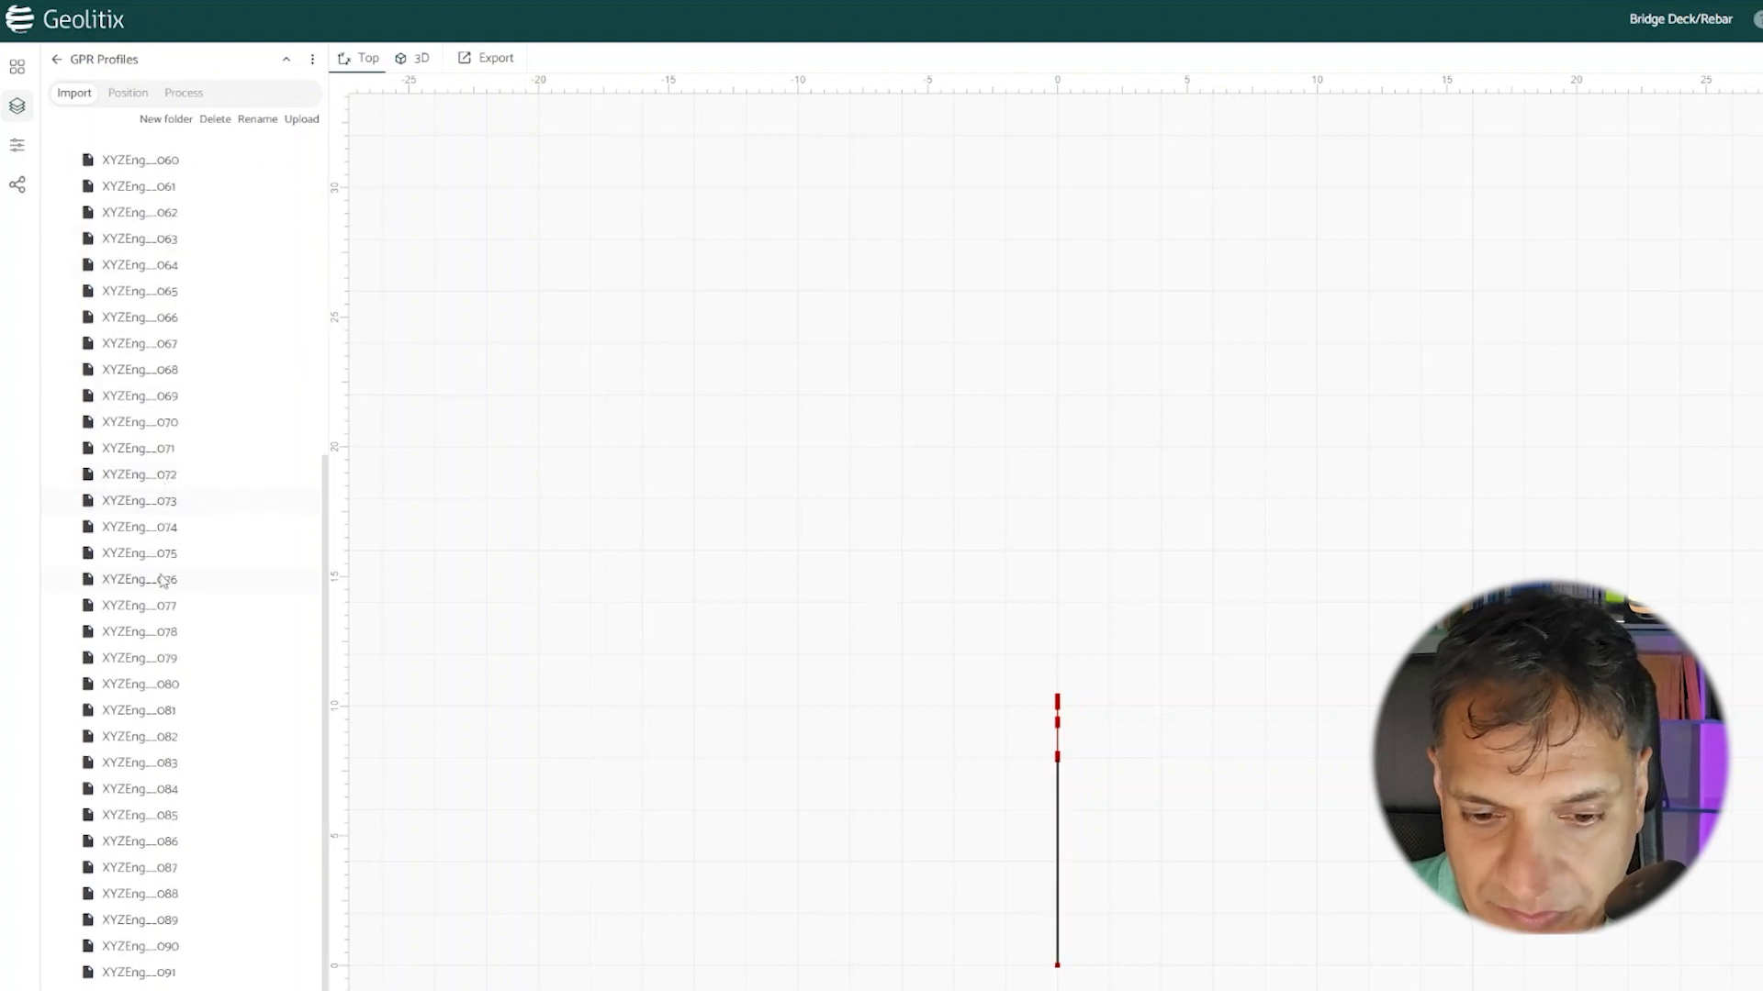
left_click(169, 973, "shift")
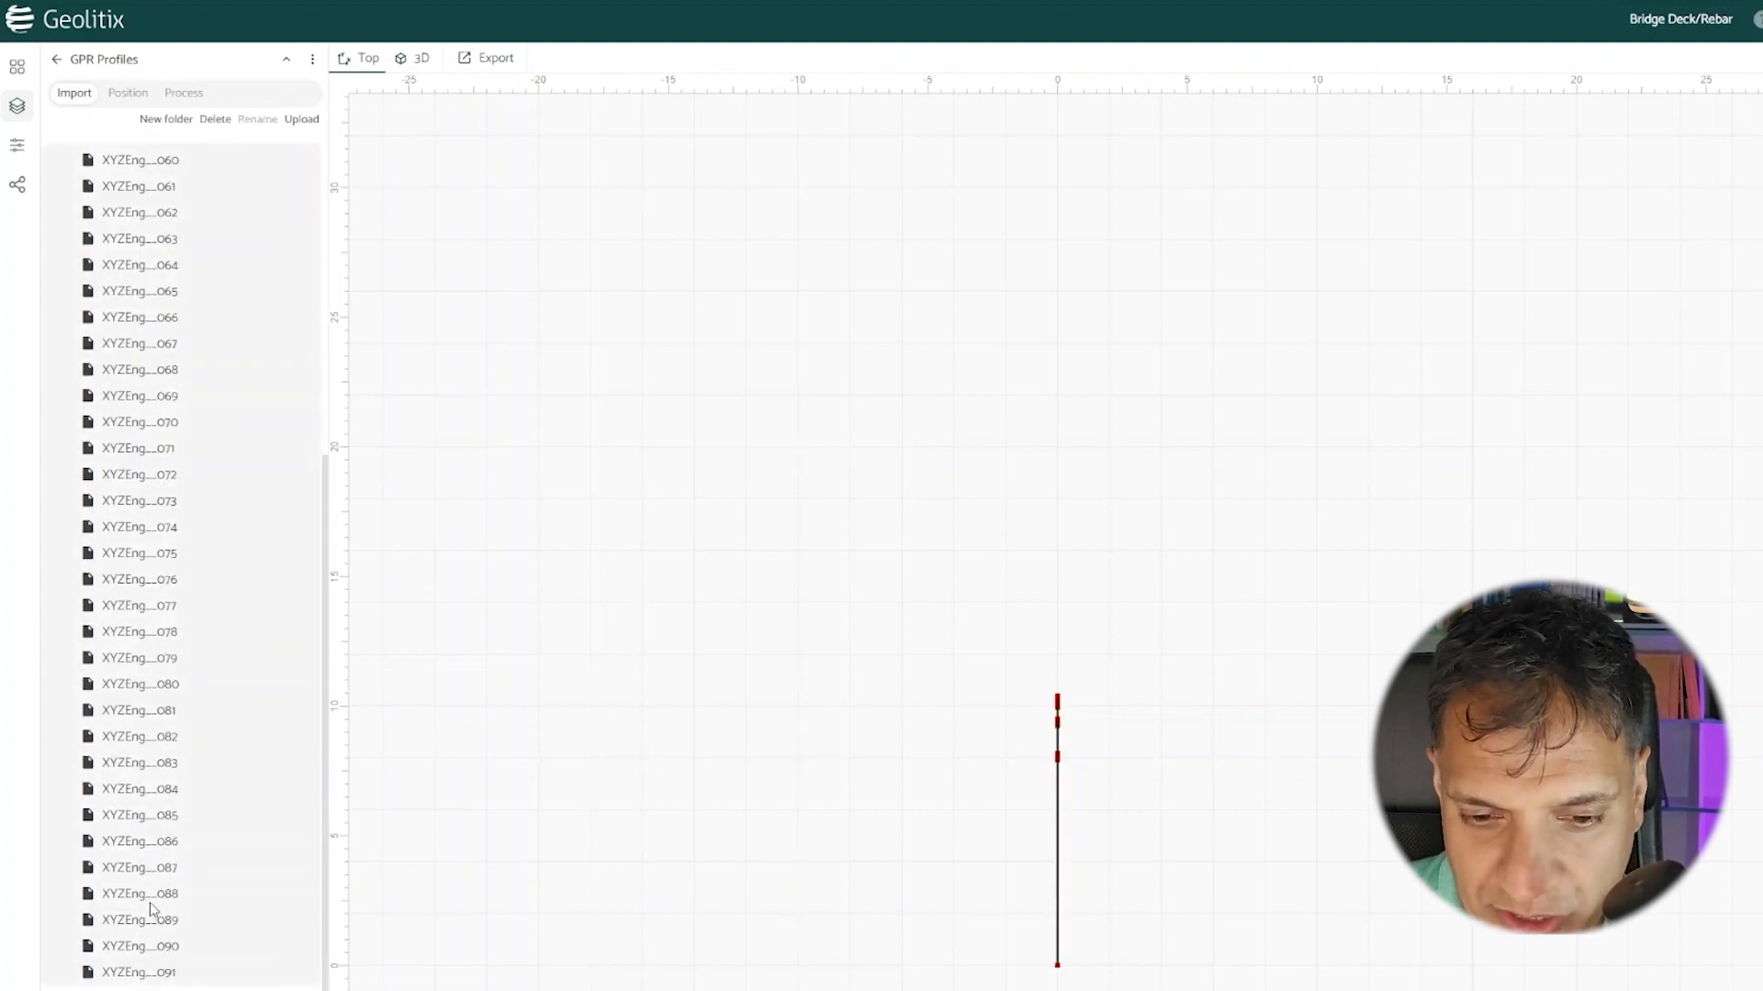
left_click_drag(152, 973, 170, 273)
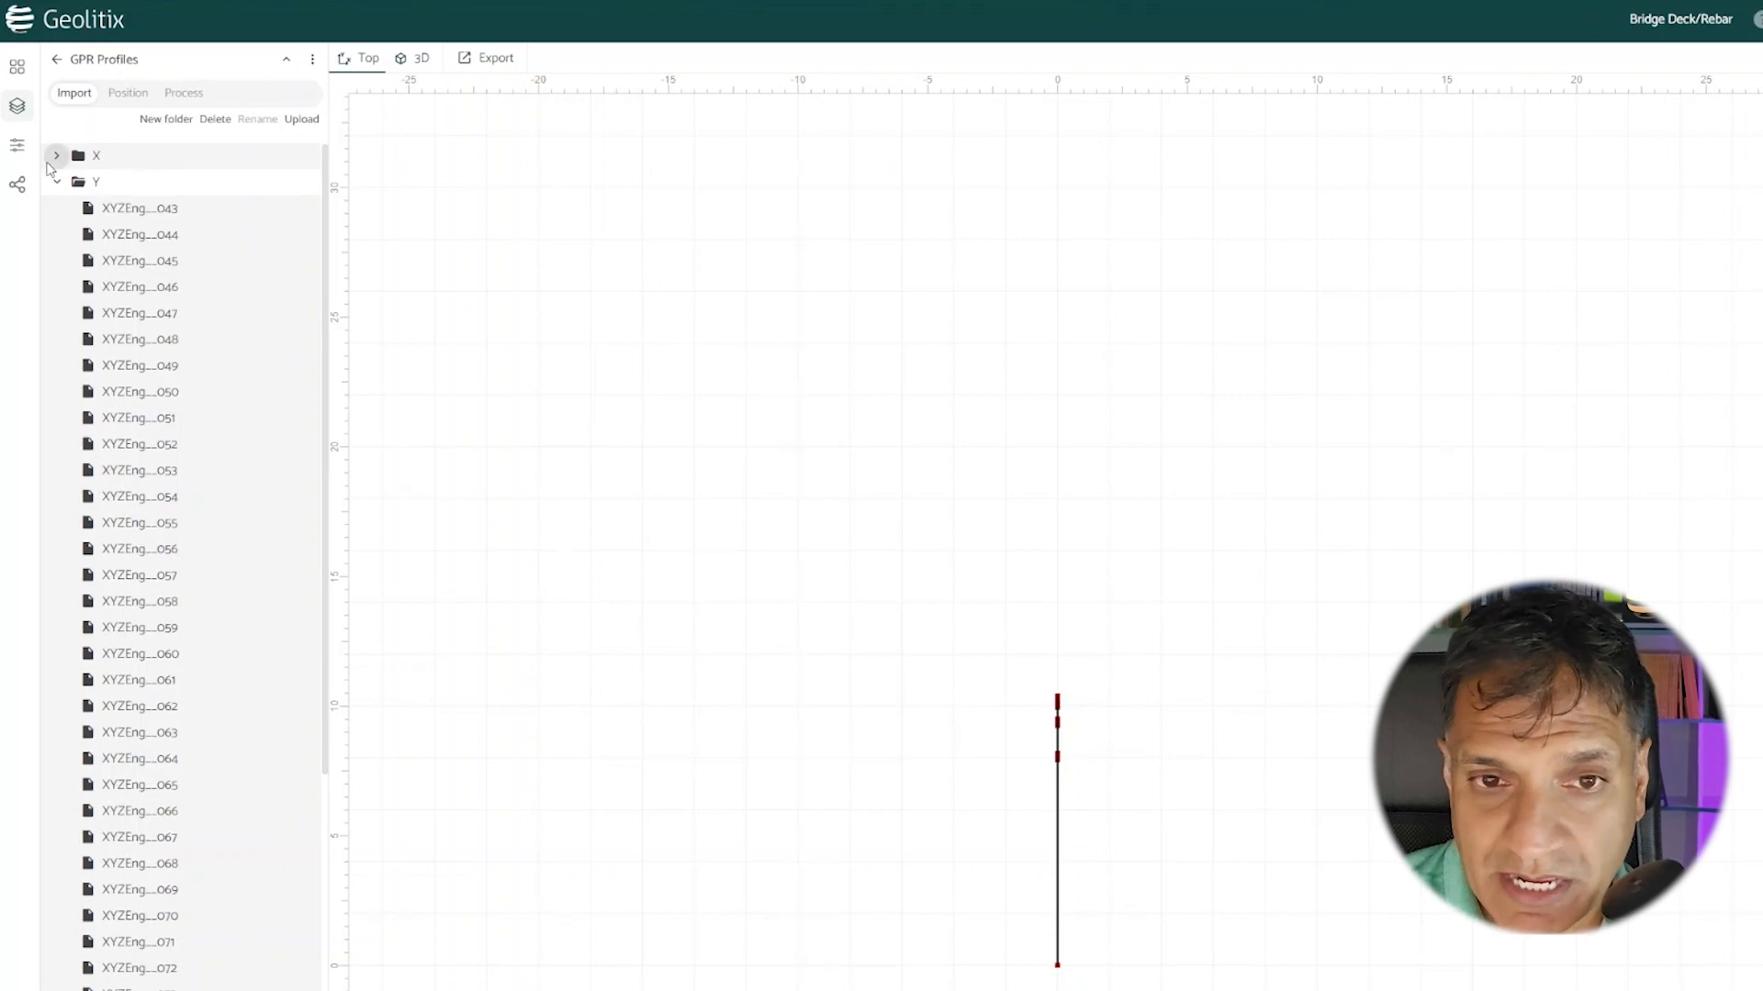
left_click(56, 158)
left_click(56, 158)
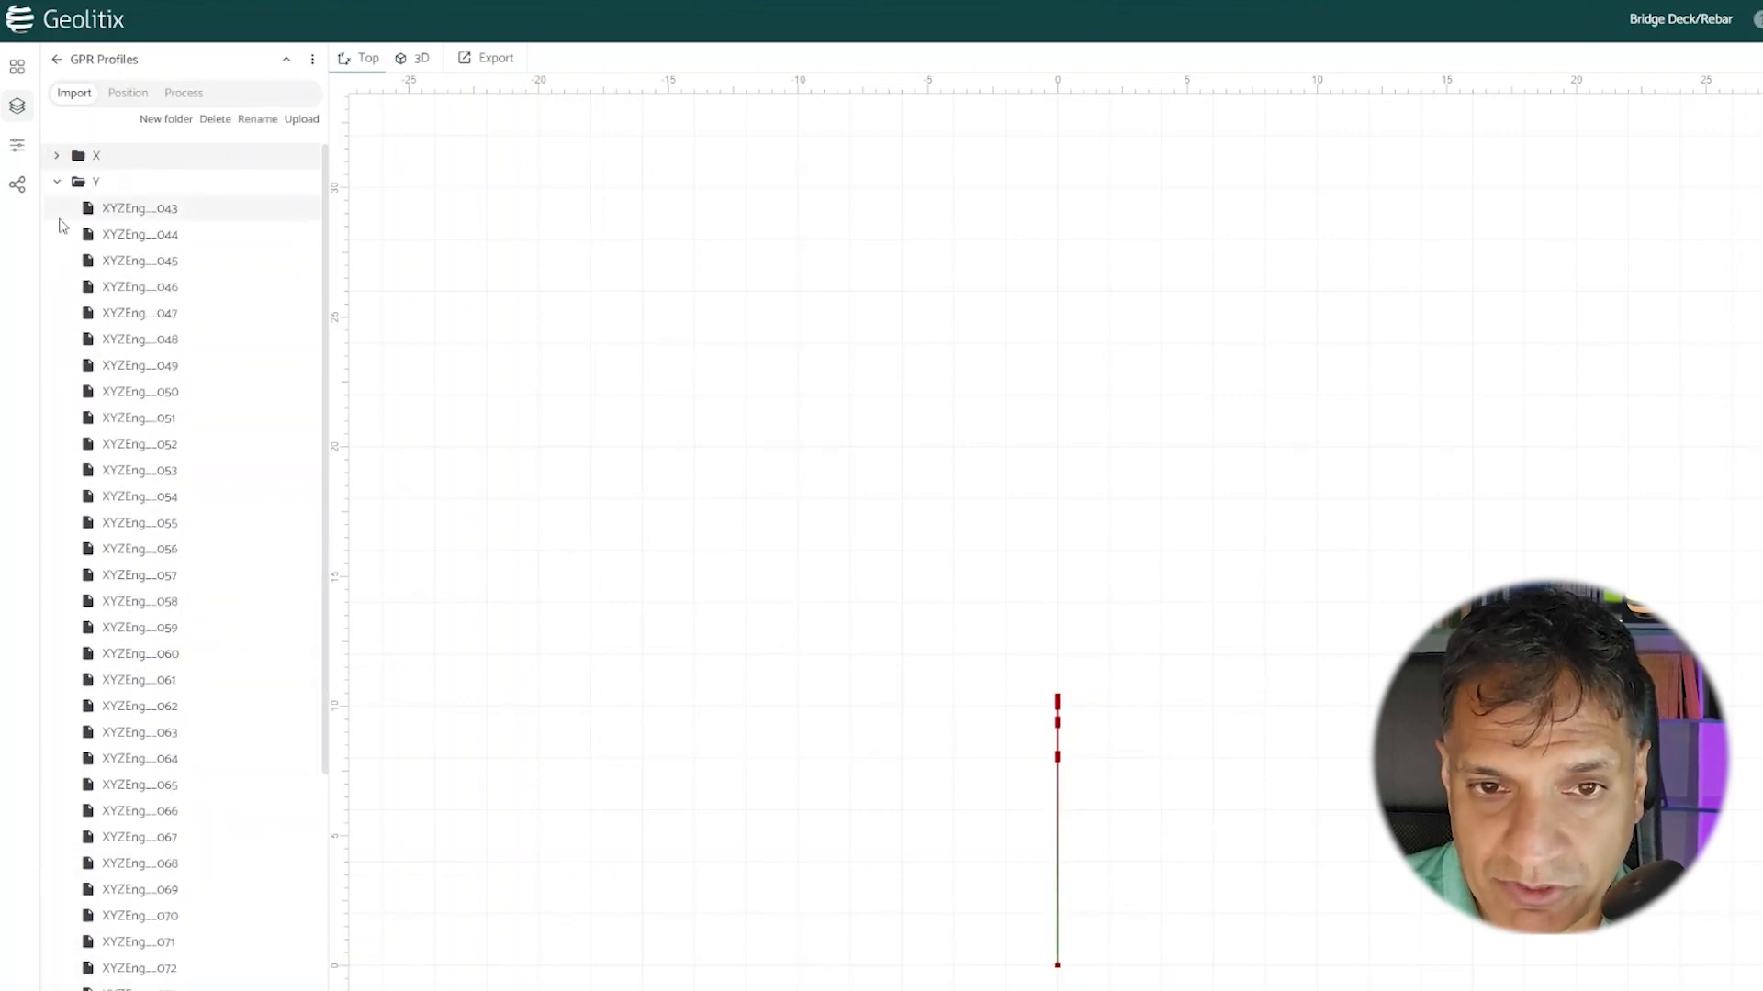
left_click(57, 183)
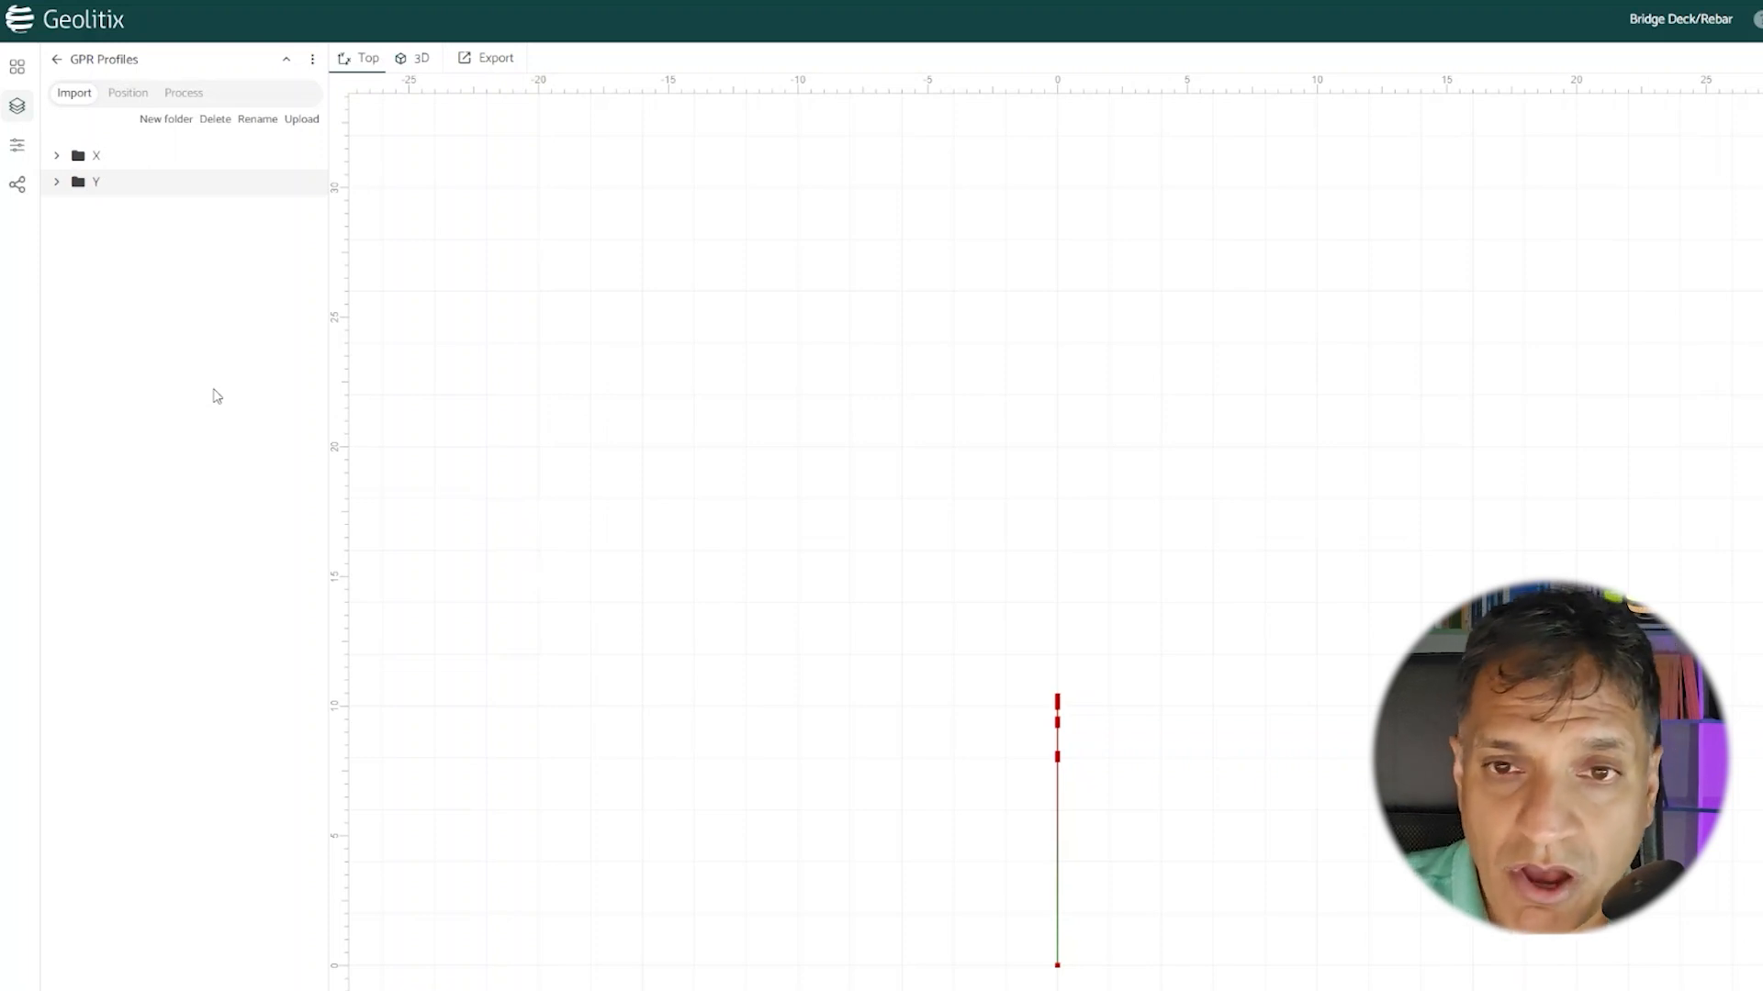
Step: Position the X profiles using the embedded trace separation as length mode and an angle of 90°
left_click(133, 96)
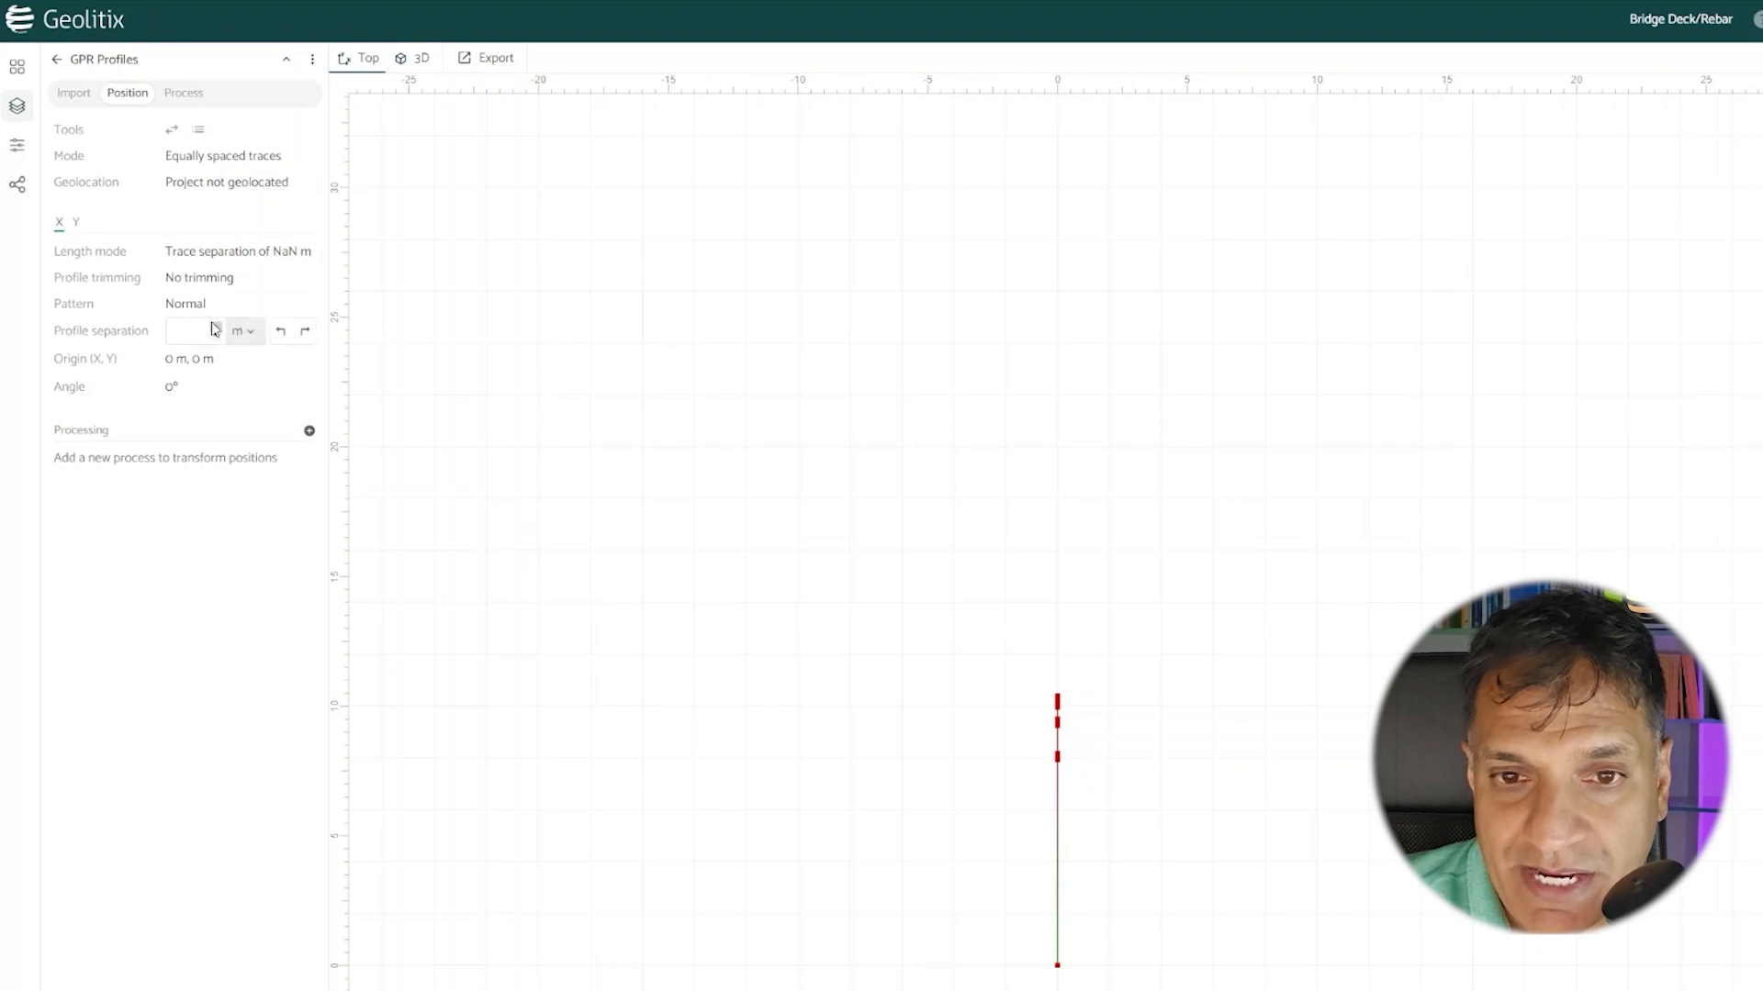
left_click(244, 260)
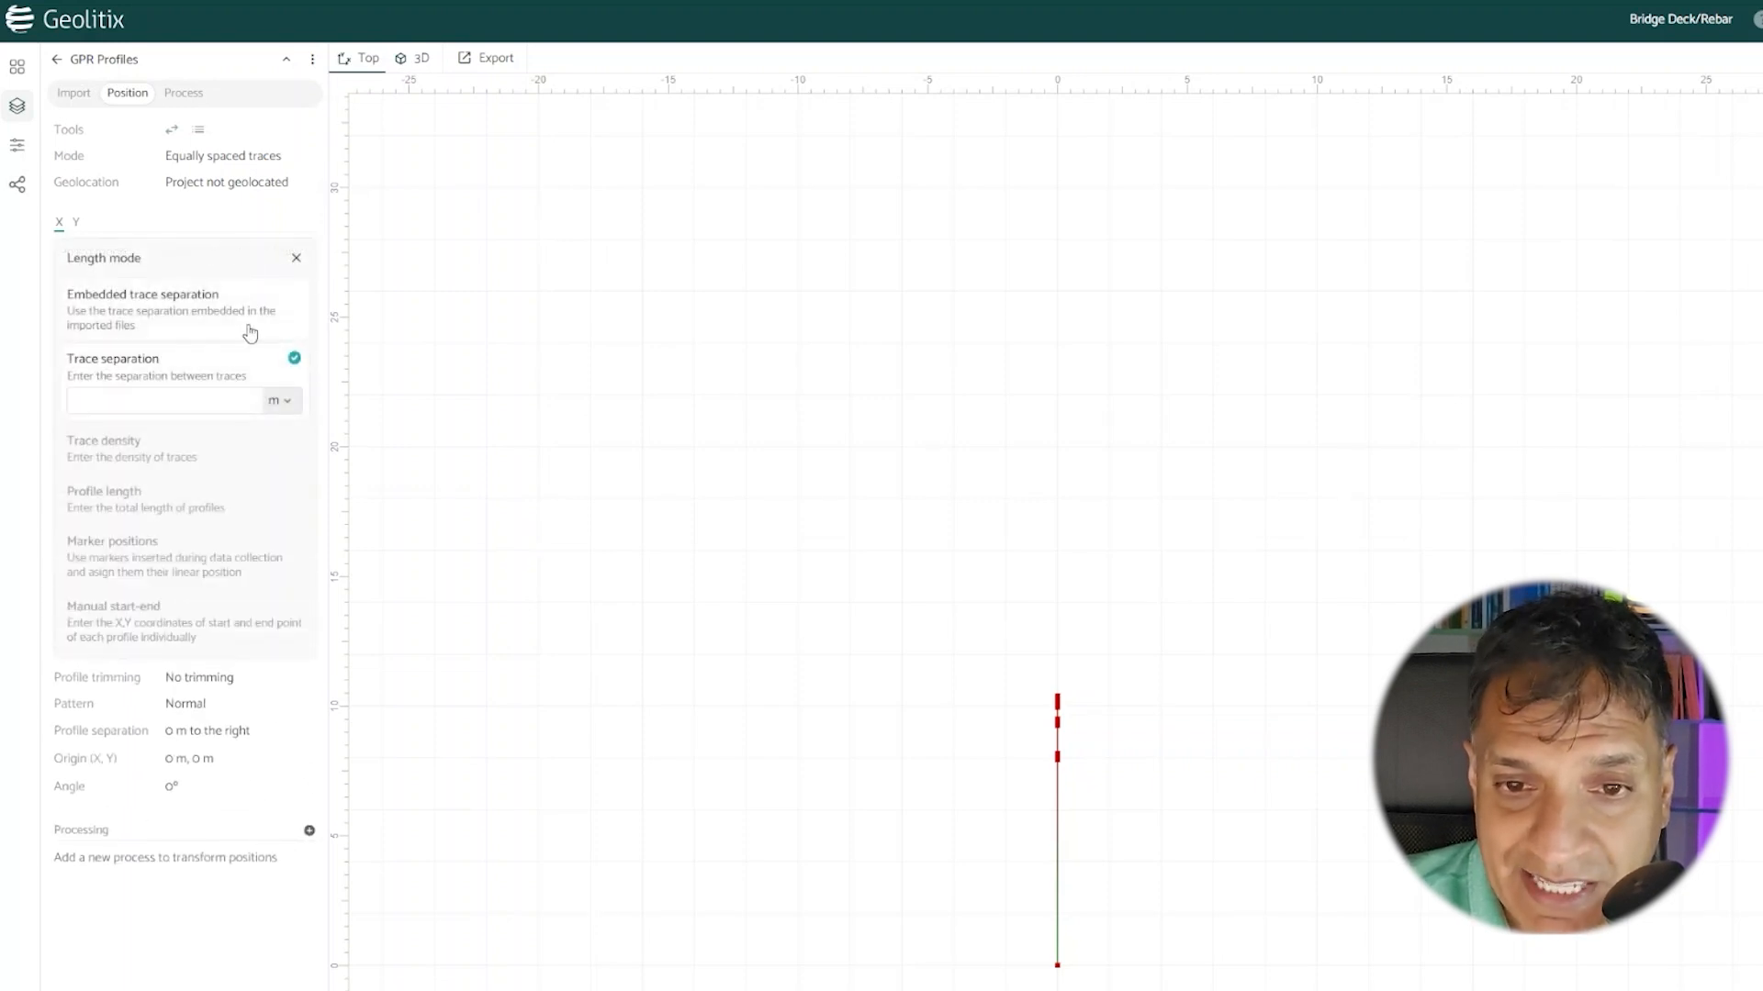
left_click(183, 322)
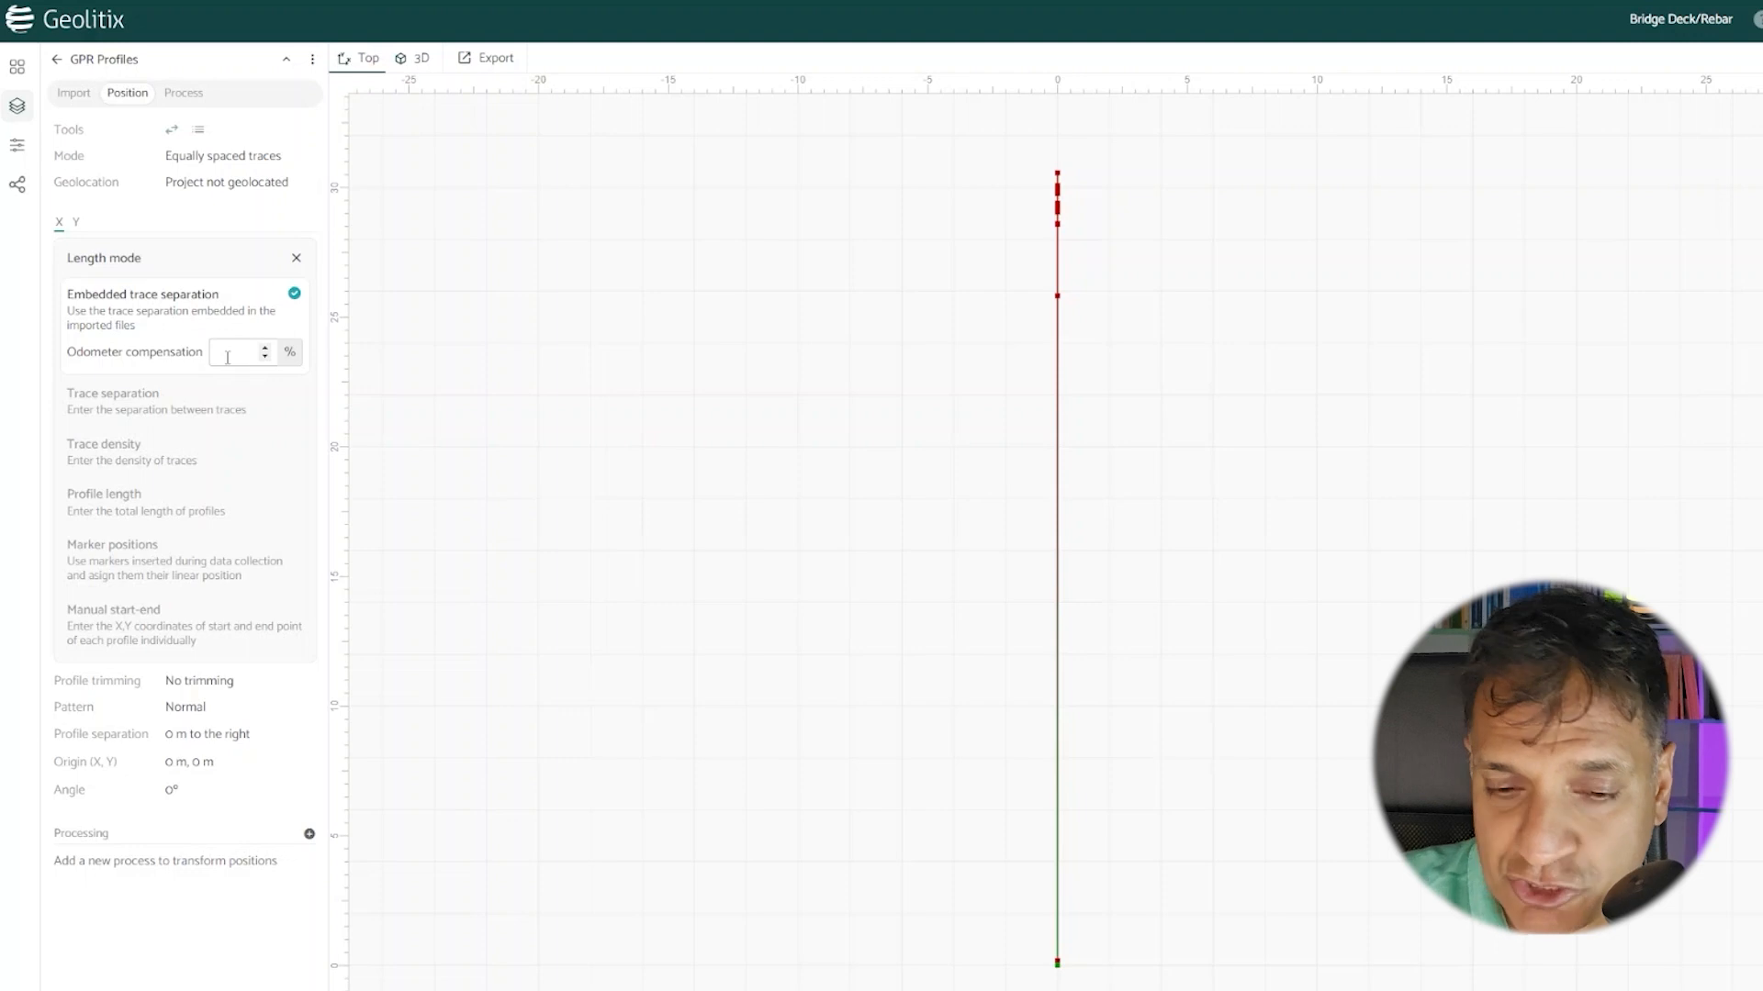
left_click(191, 794)
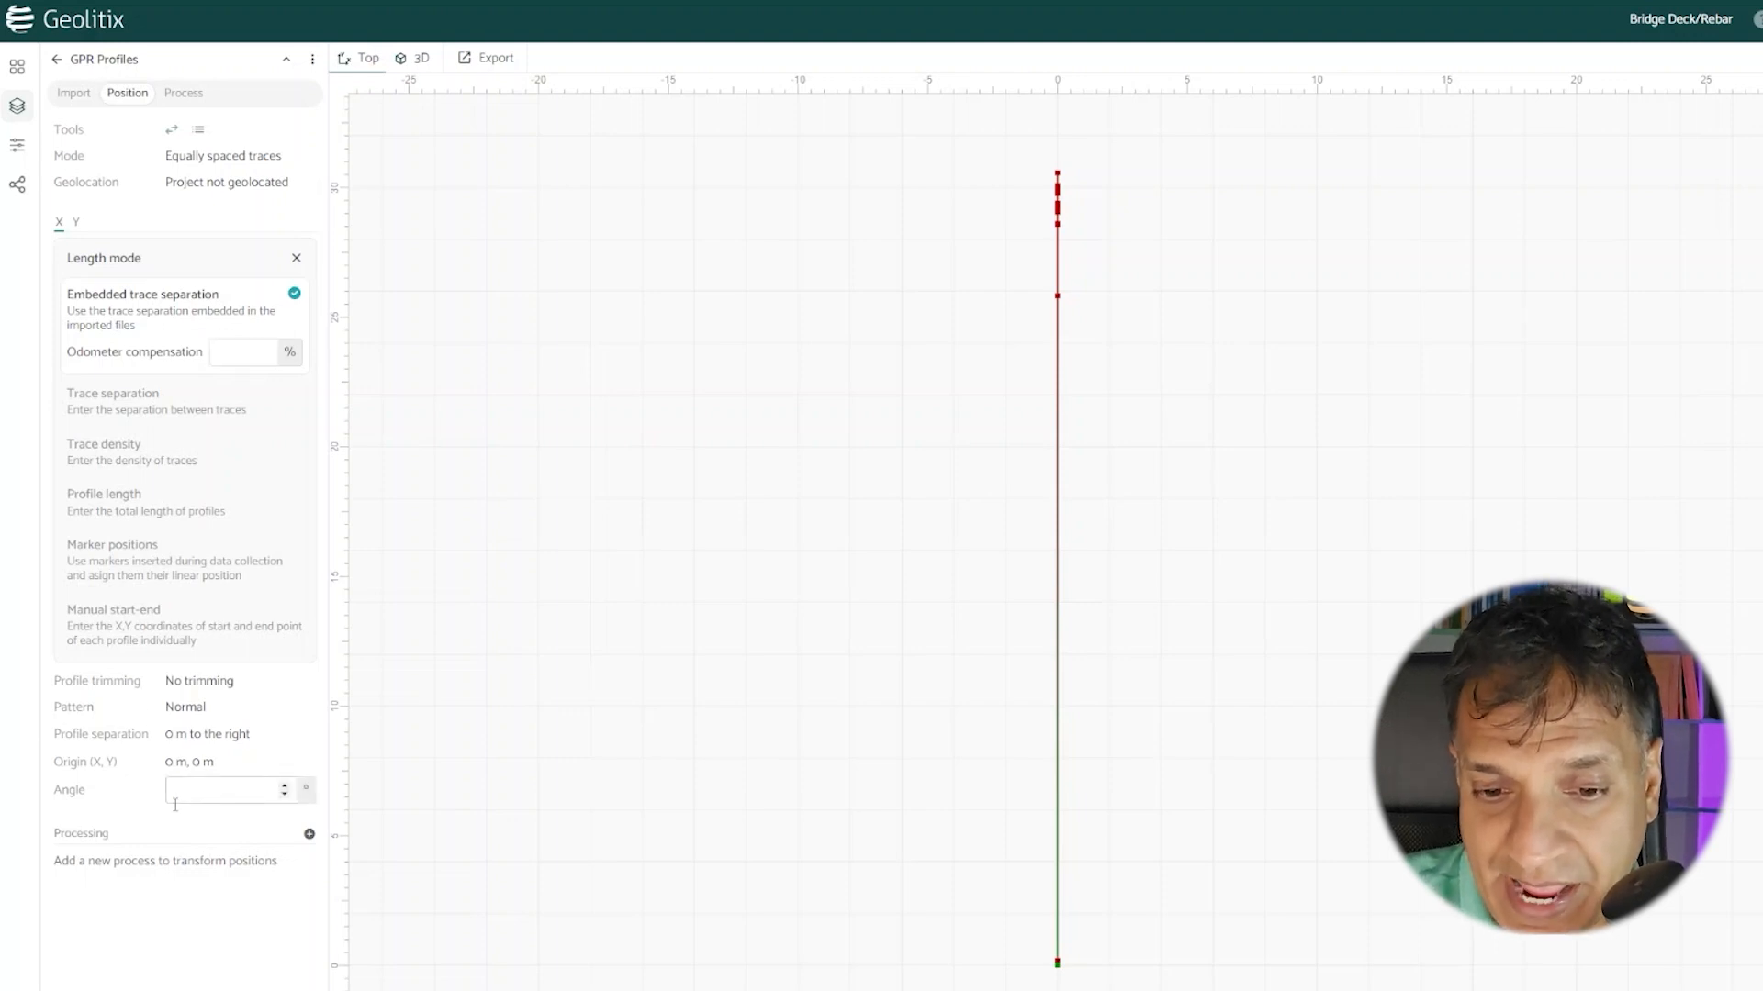
type("90")
left_click(221, 822)
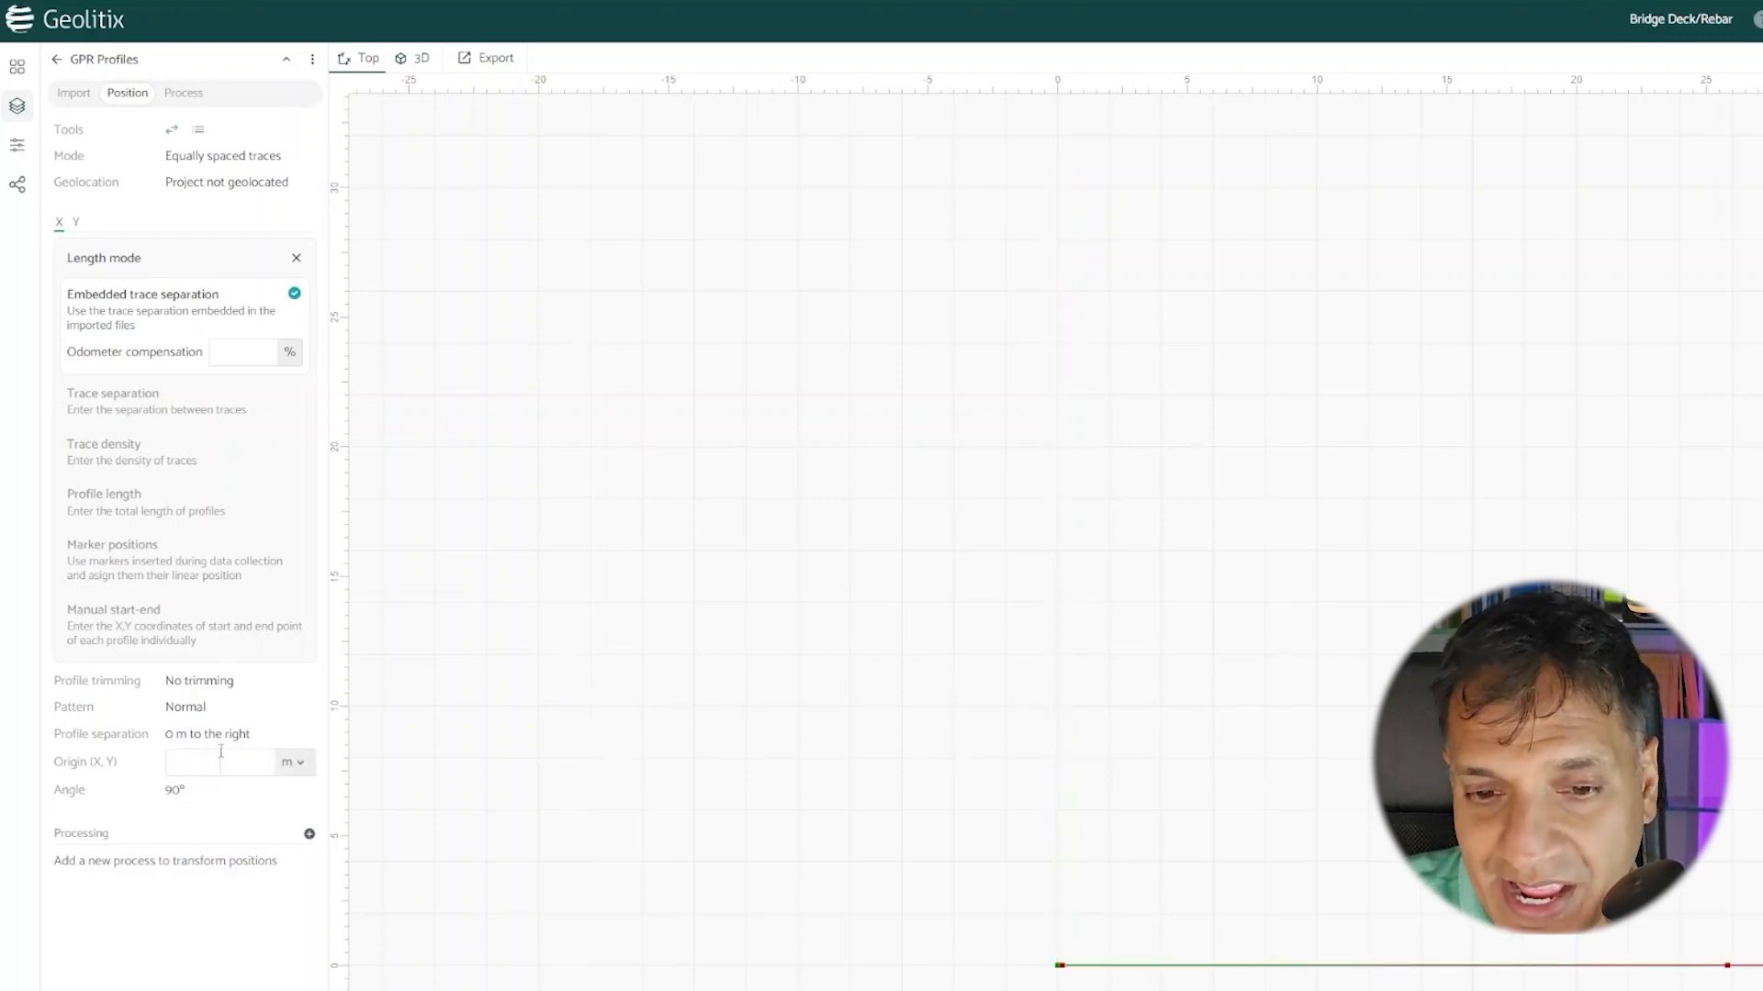
Step: Set the profile separation of the X profiles to 1 foot
left_click(237, 740)
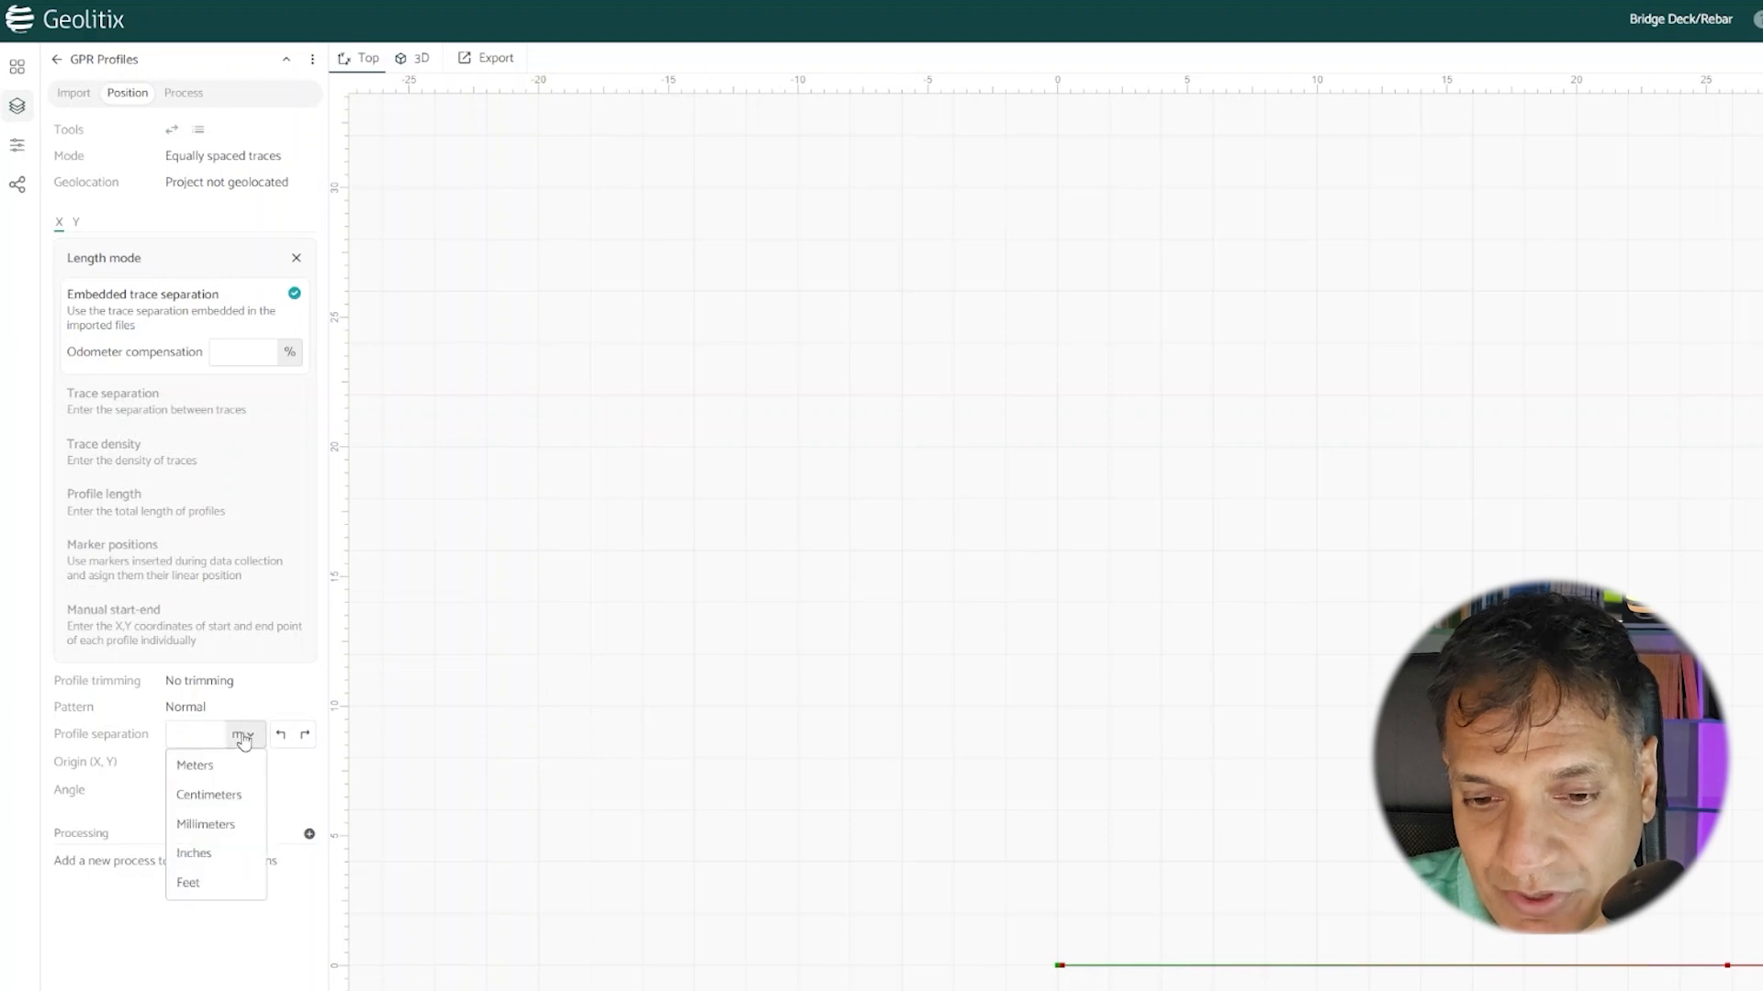
left_click(200, 883)
mouse_move(204, 734)
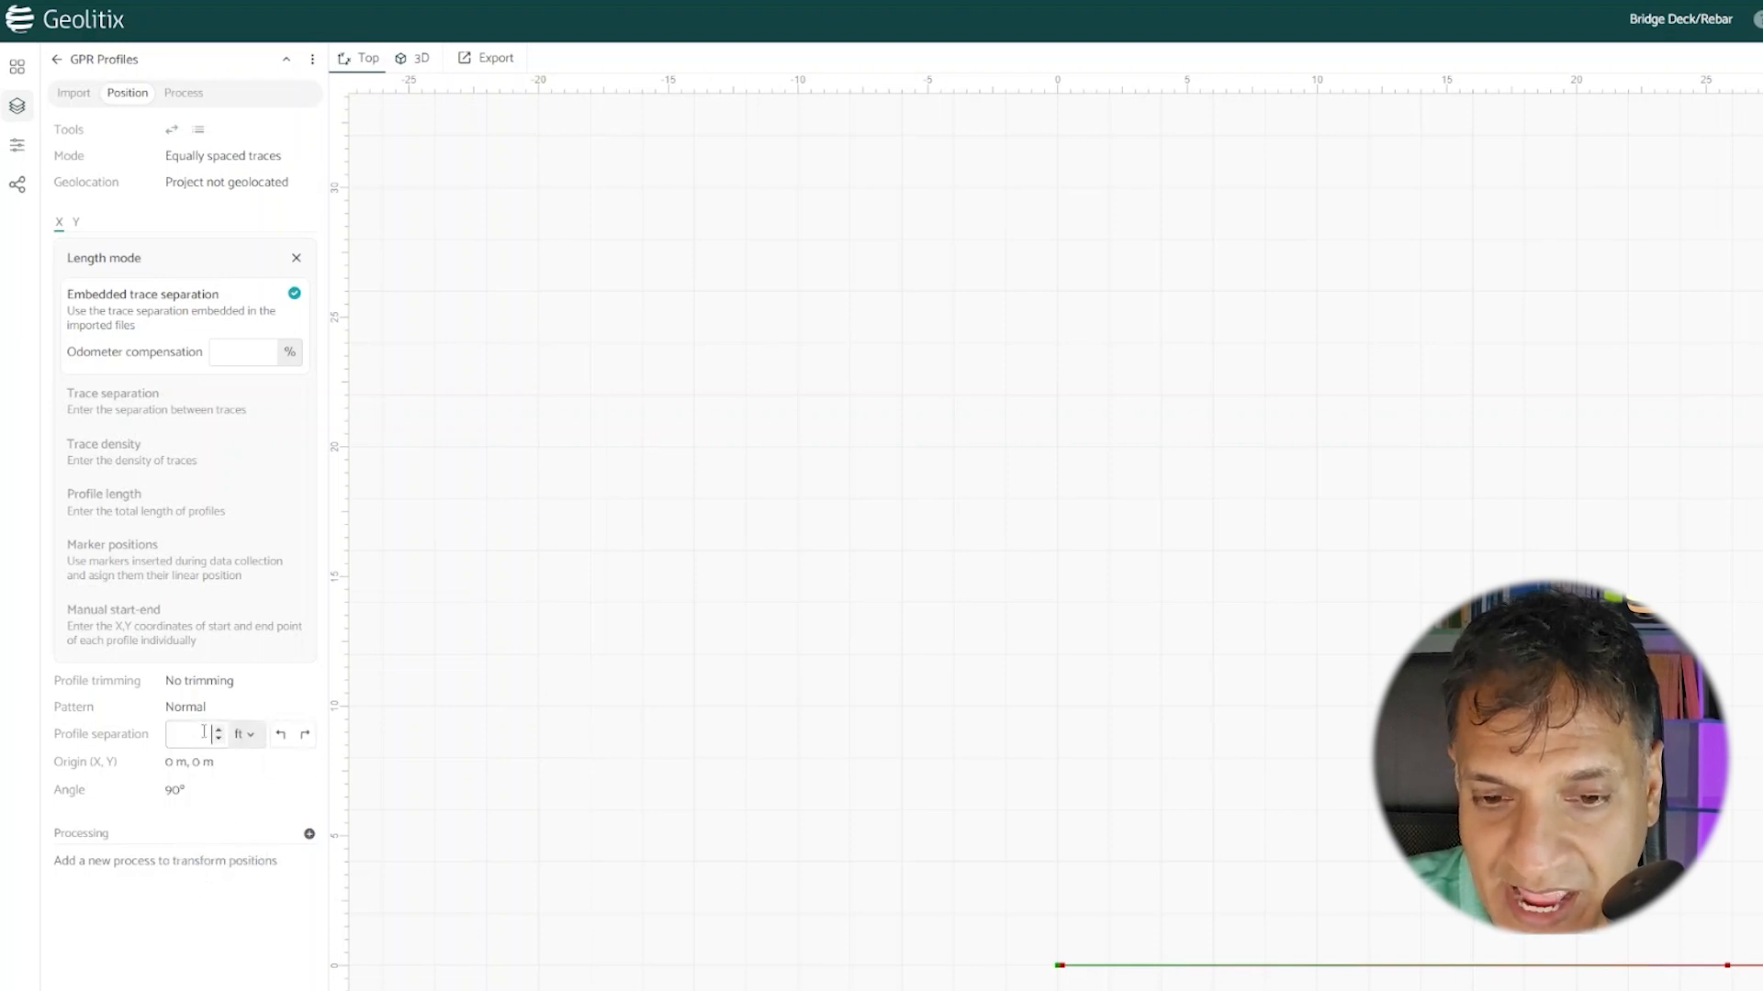
left_click(203, 734)
type("1")
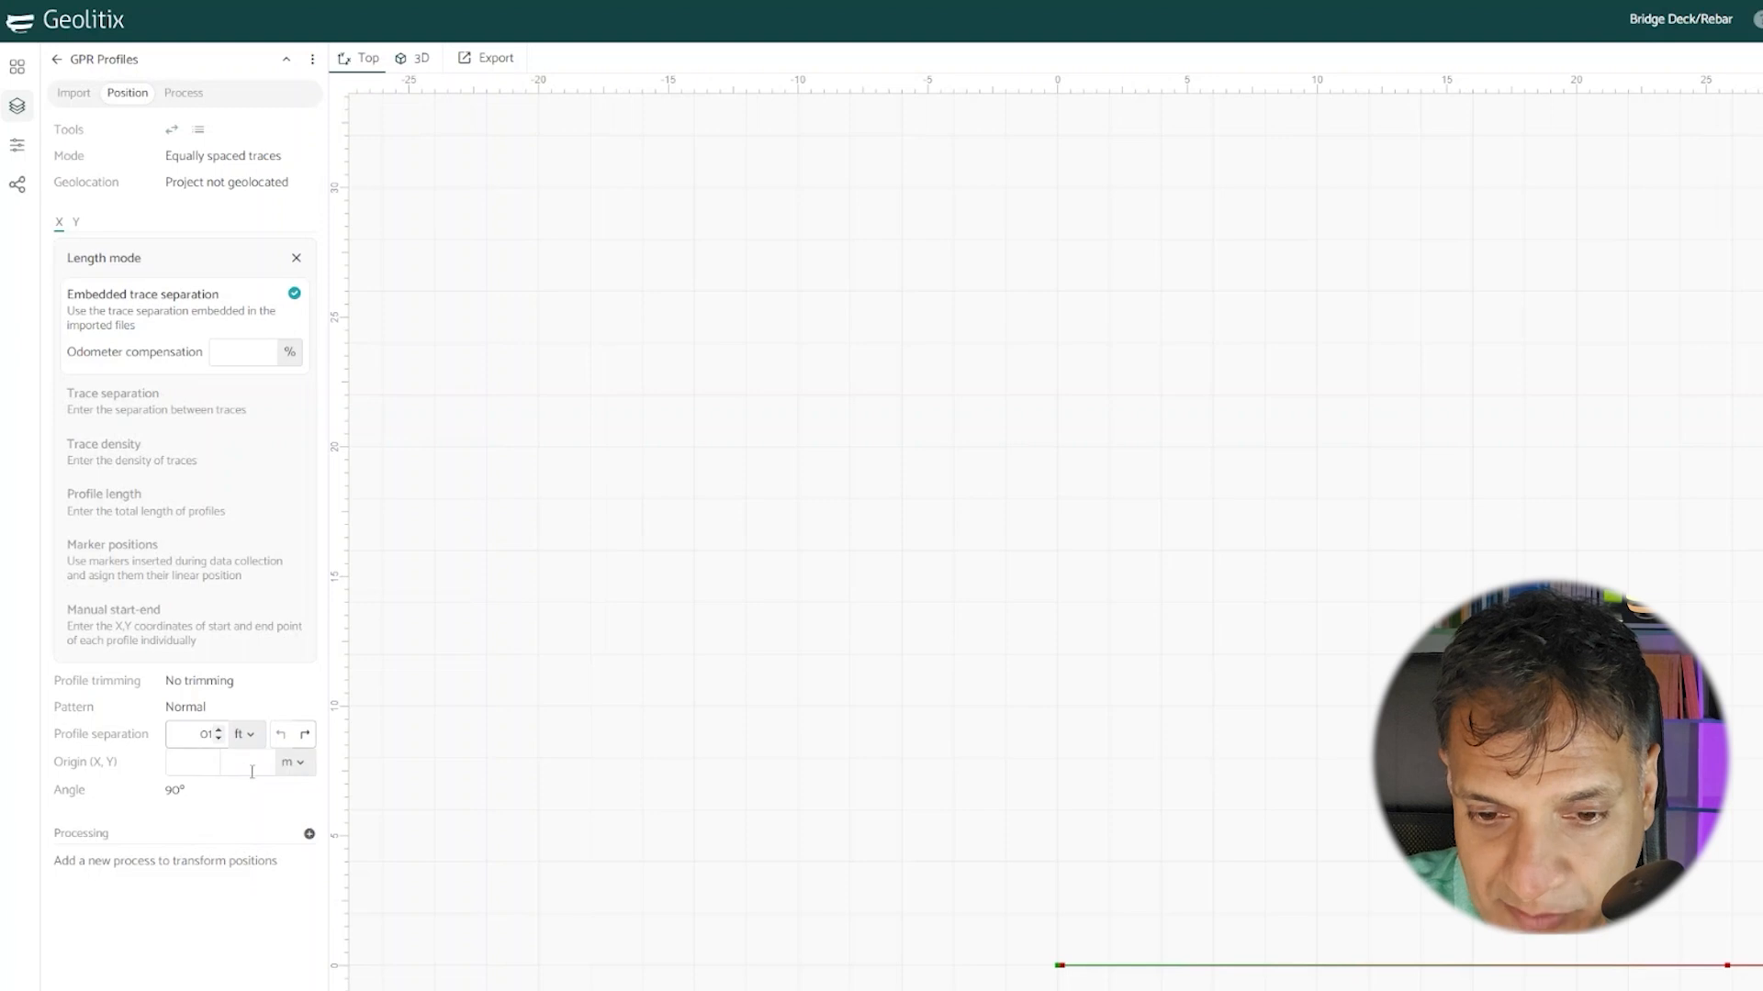
left_click(243, 925)
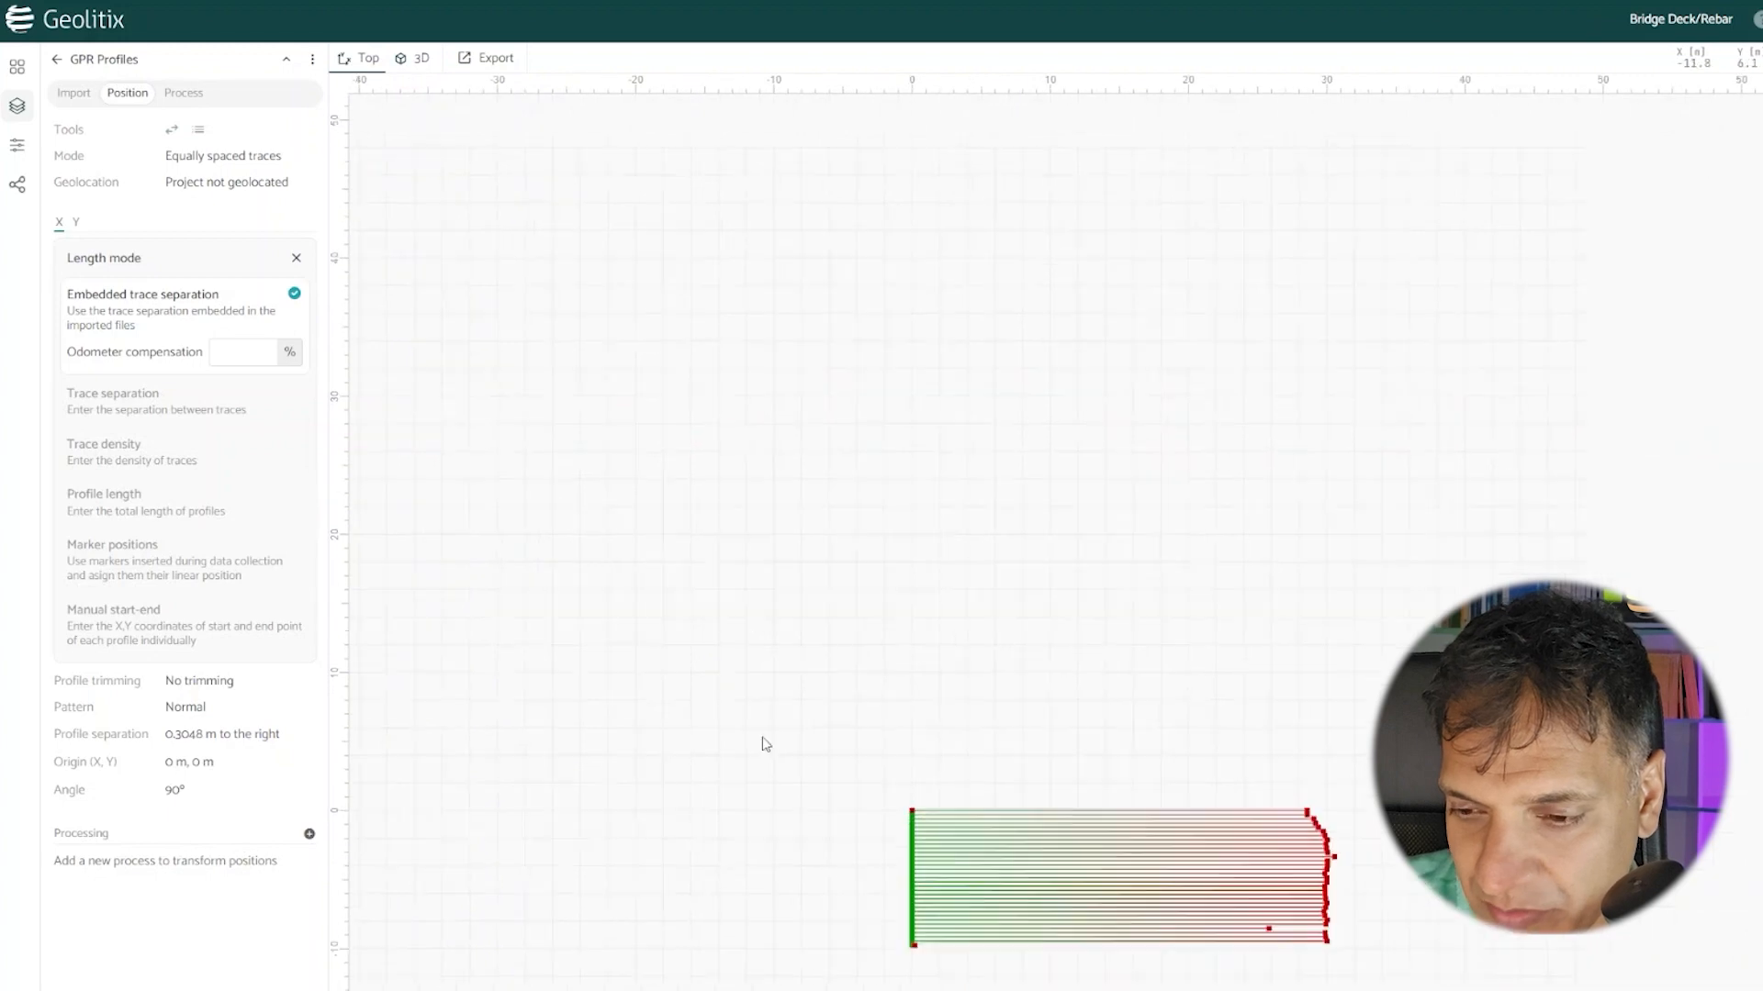
Step: Open the XYZEng 010 profile in 2D and switch the X profiles' separation direction to the left
left_click(1010, 810)
left_click(221, 734)
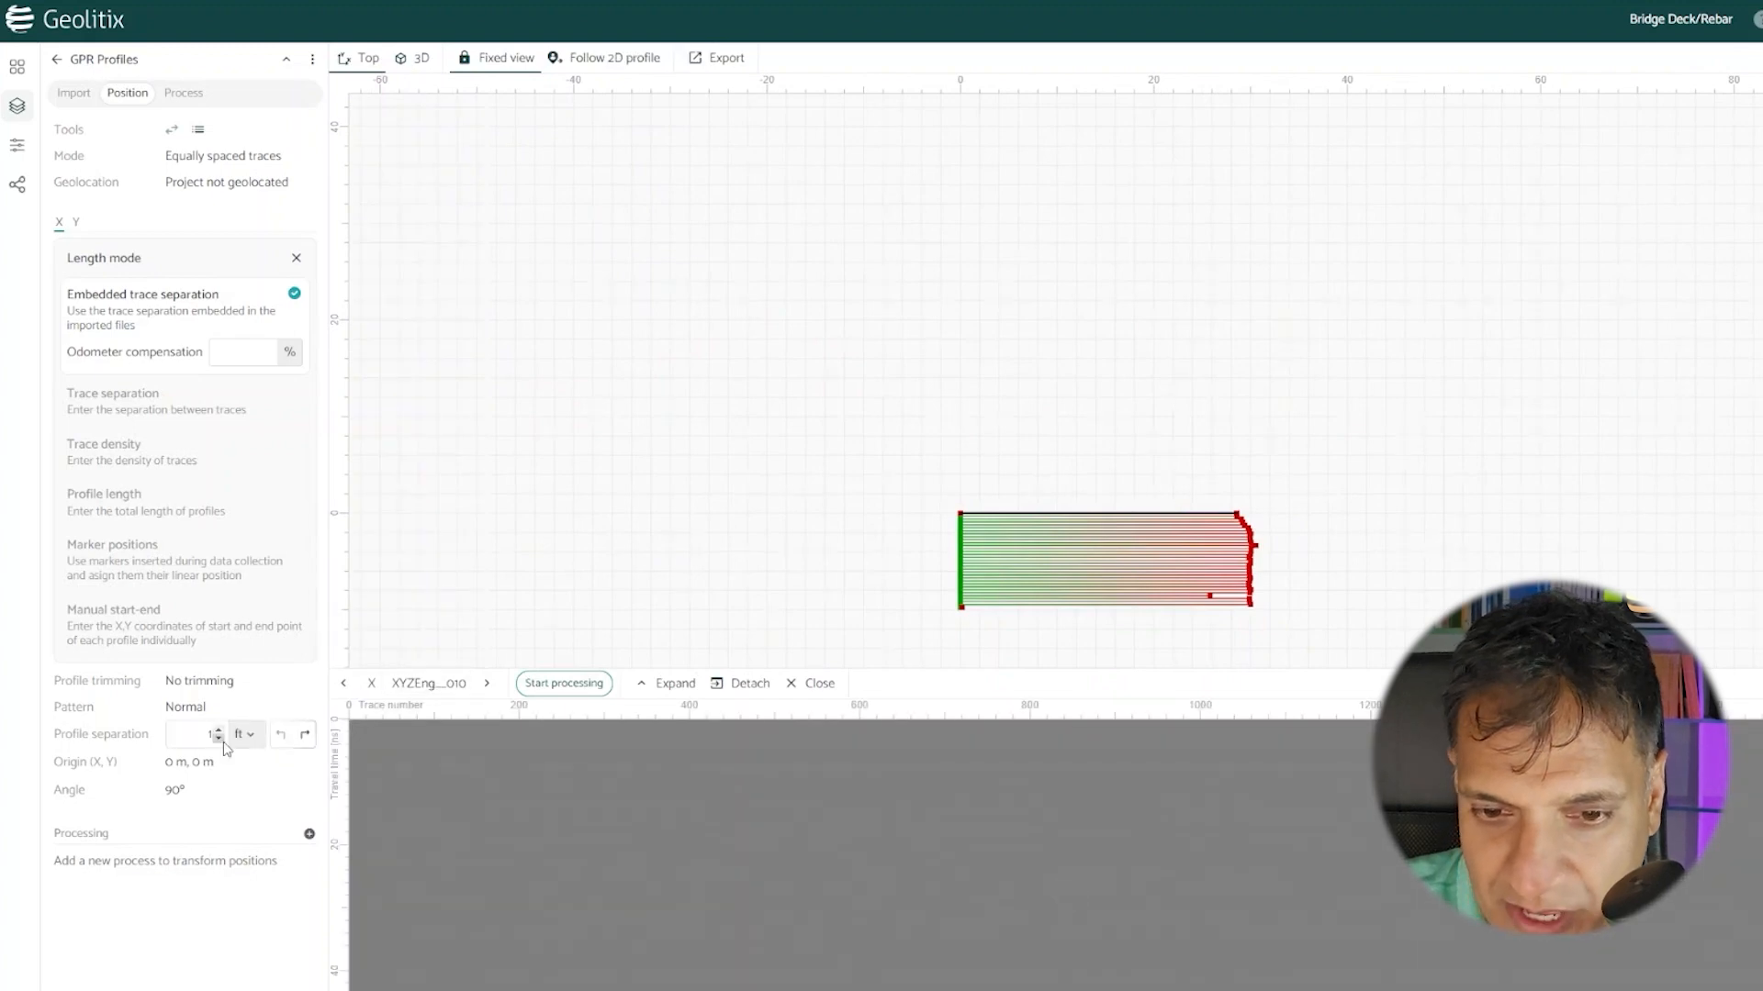
left_click(304, 735)
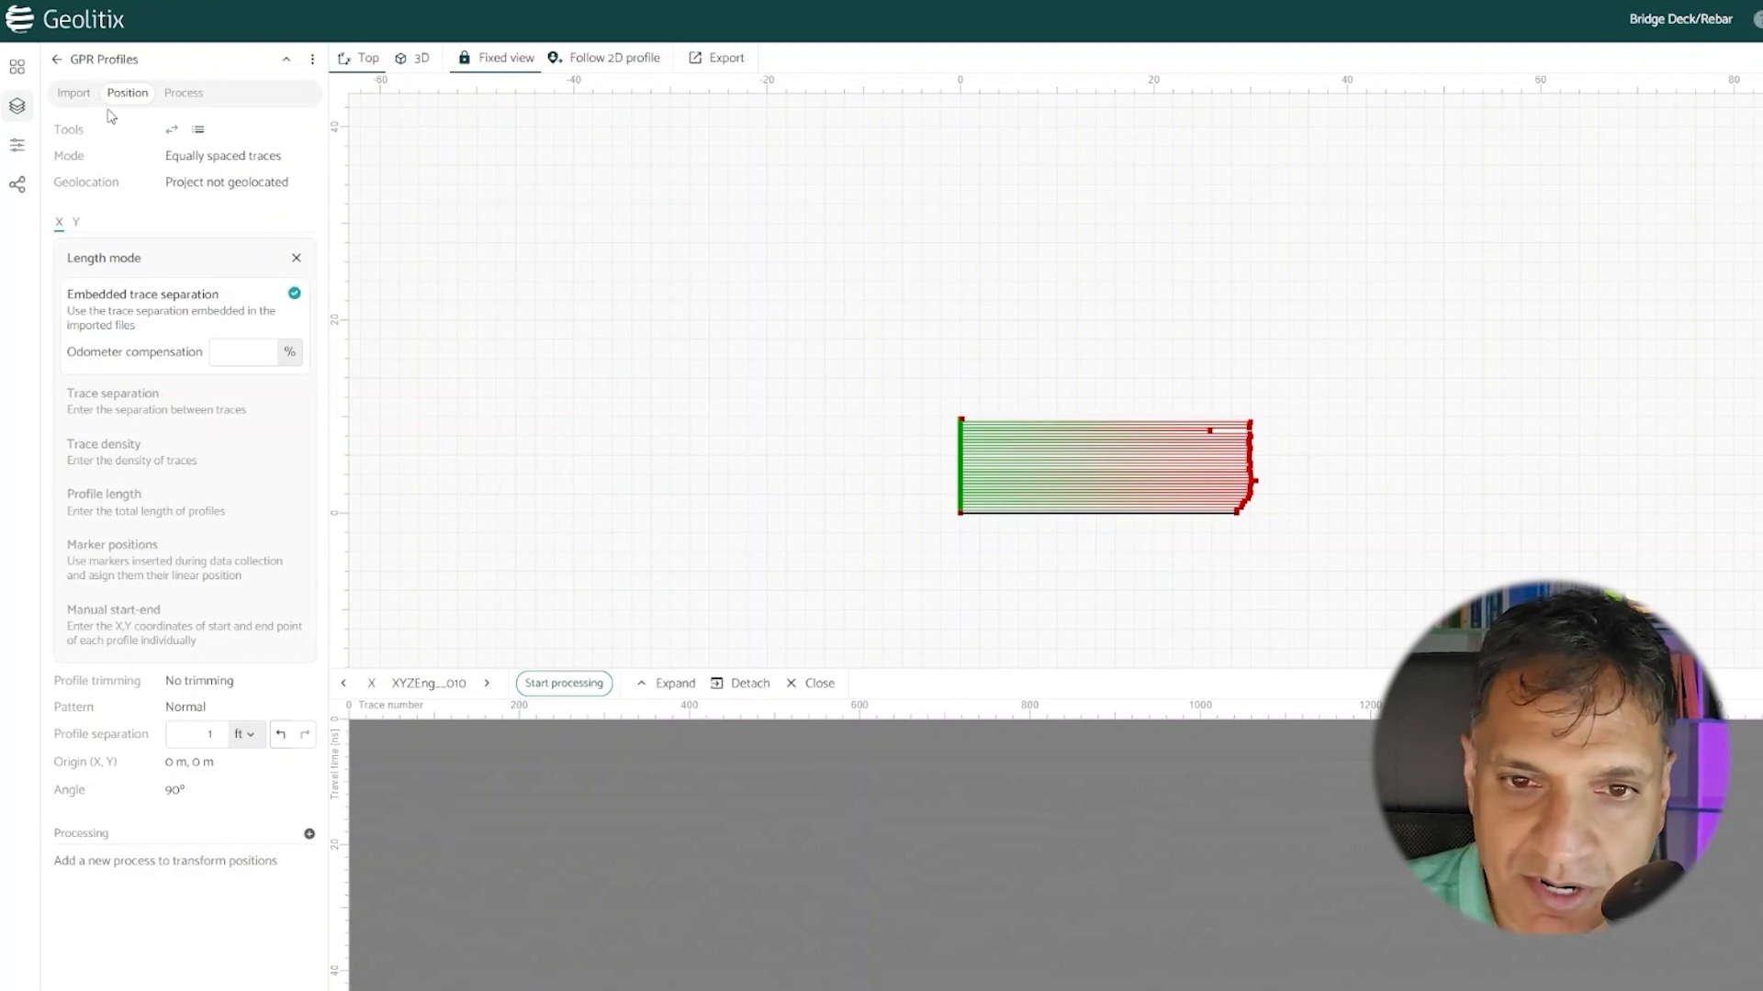
Step: For the Y profiles, switch the profile separation unit to feet and use the embedded trace separation as length mode
left_click(77, 231)
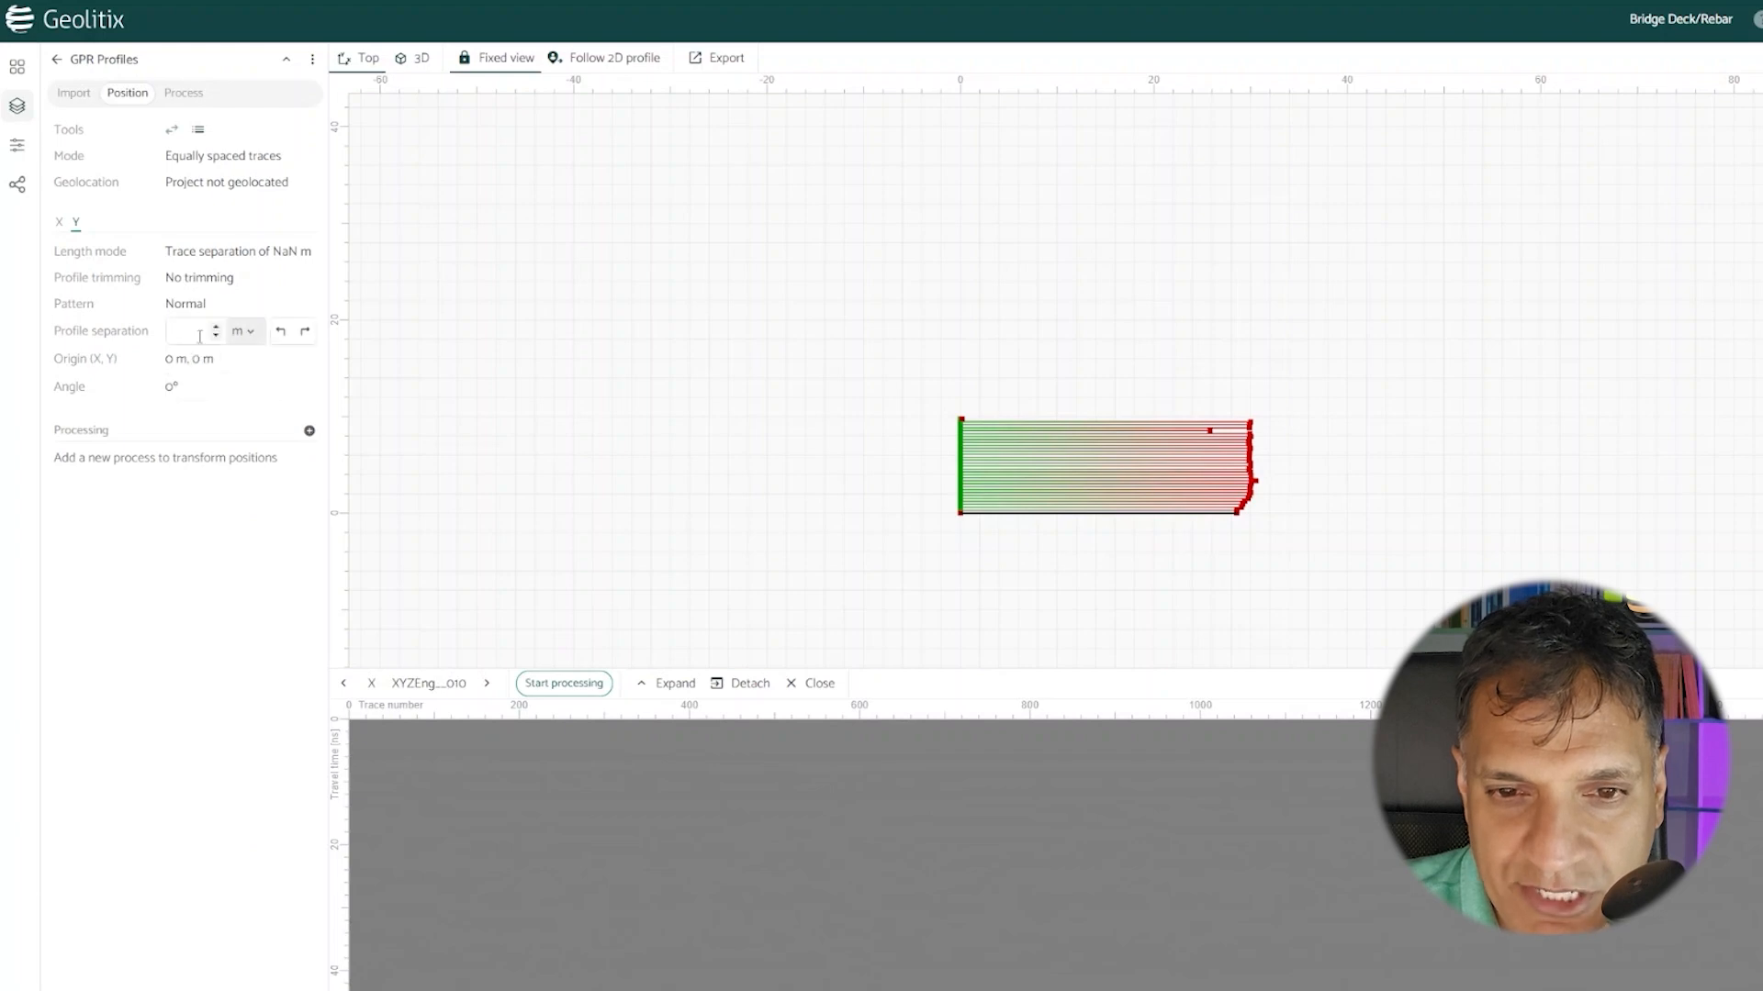
left_click(240, 331)
left_click(203, 483)
left_click(225, 253)
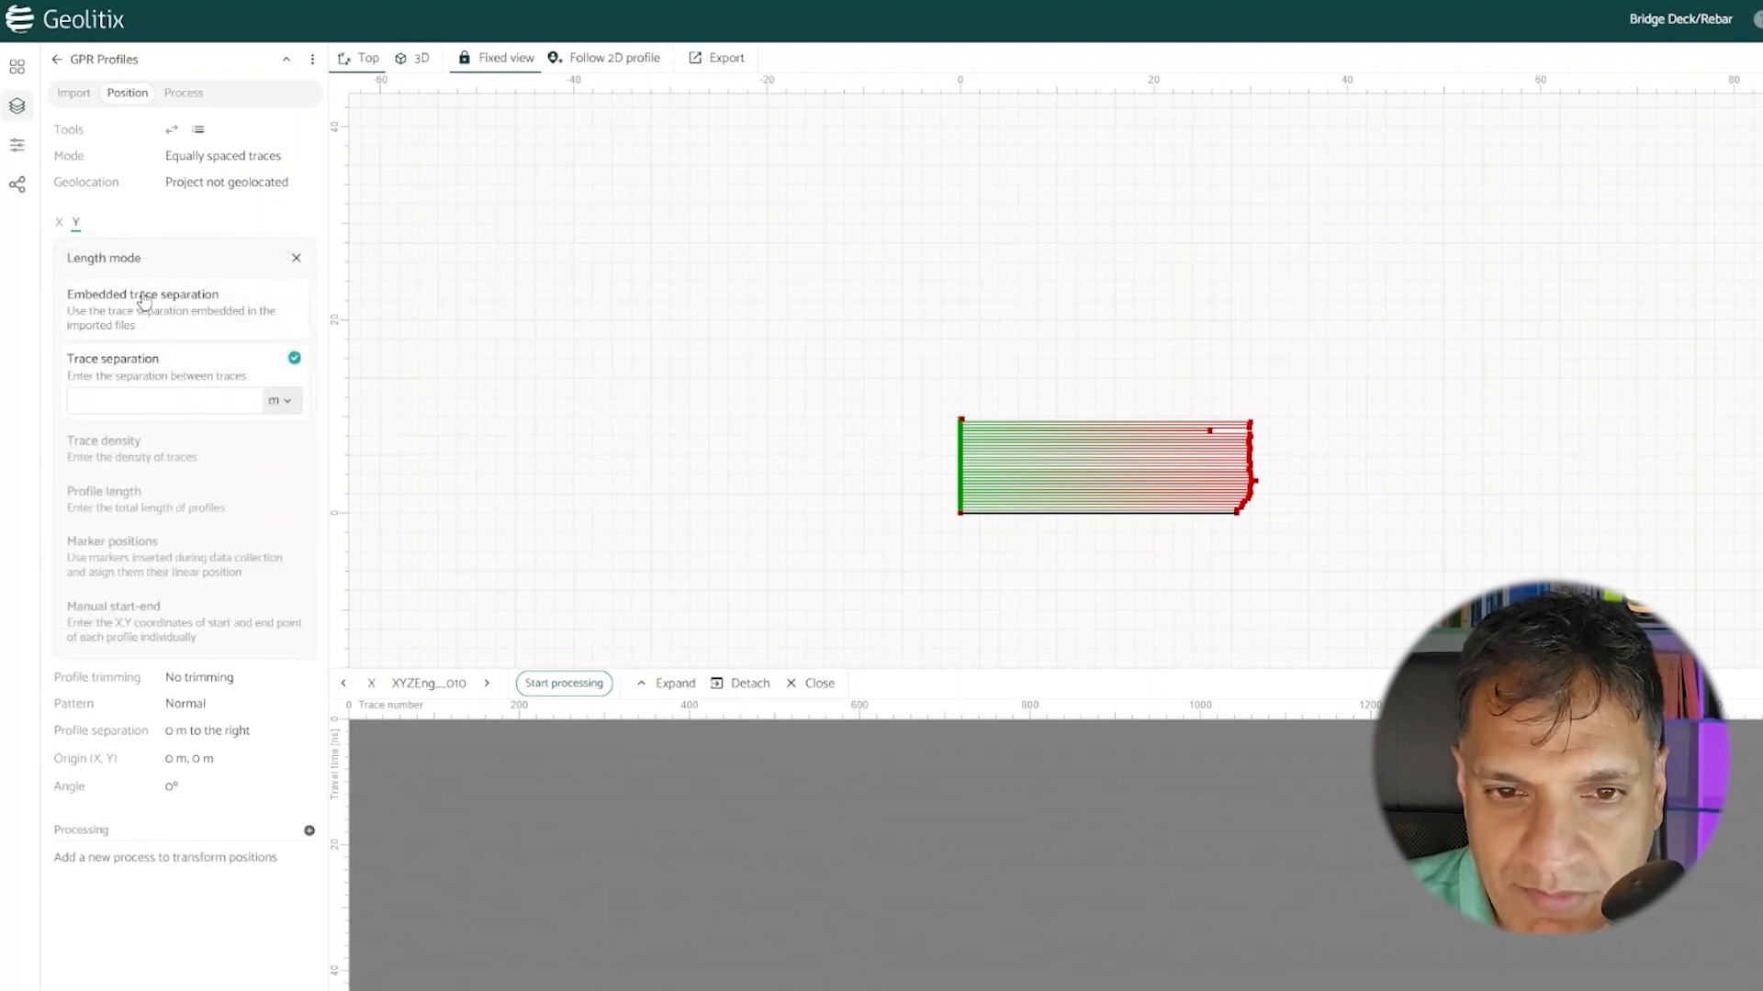
left_click(144, 301)
left_click(295, 258)
Step: Set the profile separation of the Y profiles to 2 feet
left_click(194, 333)
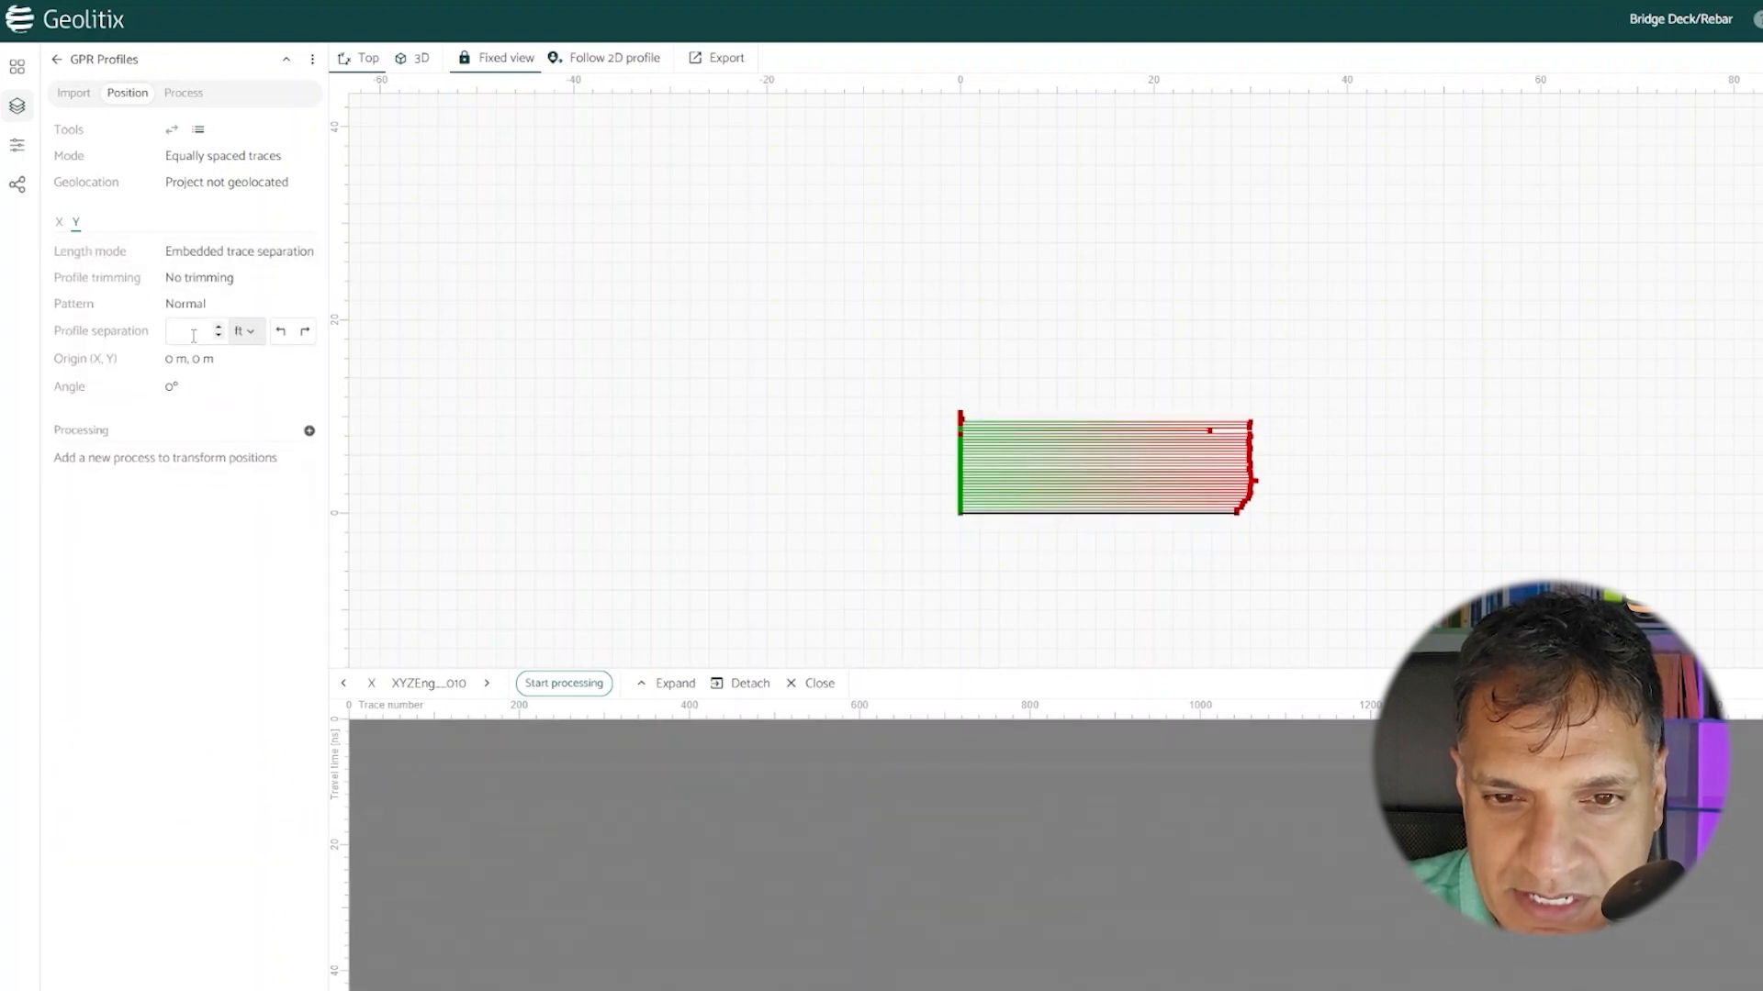
type("2")
left_click(261, 564)
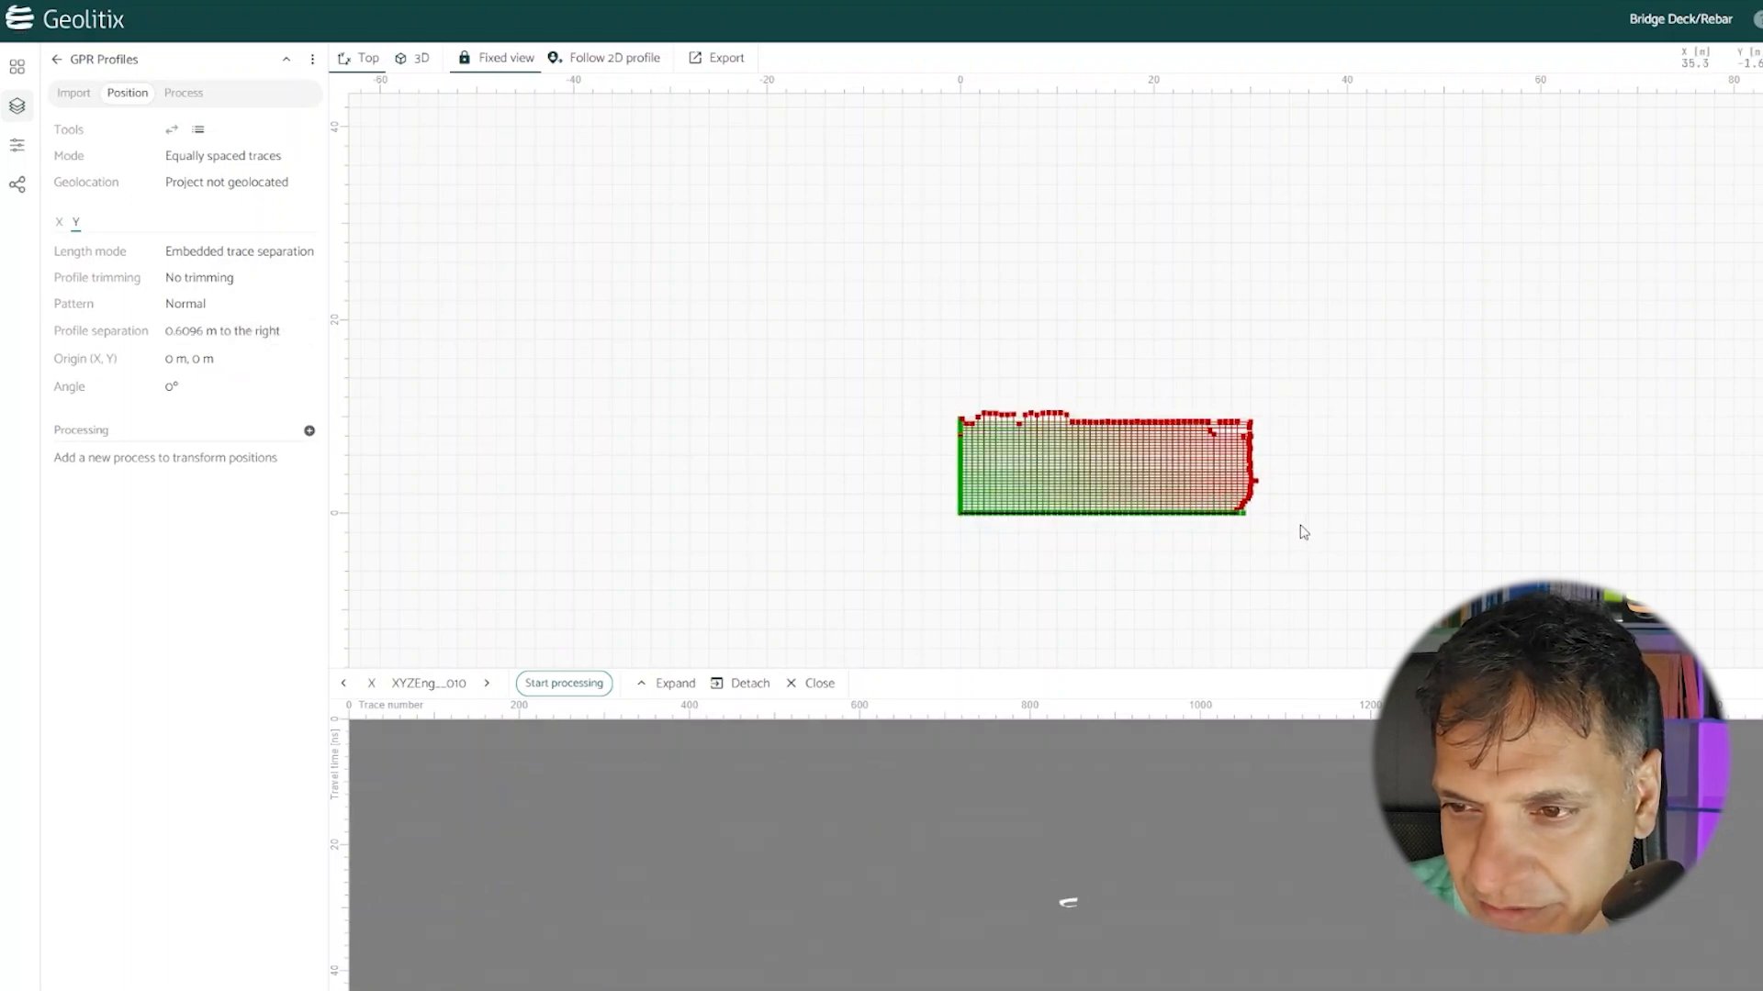
scroll(1303, 532, "up", 5)
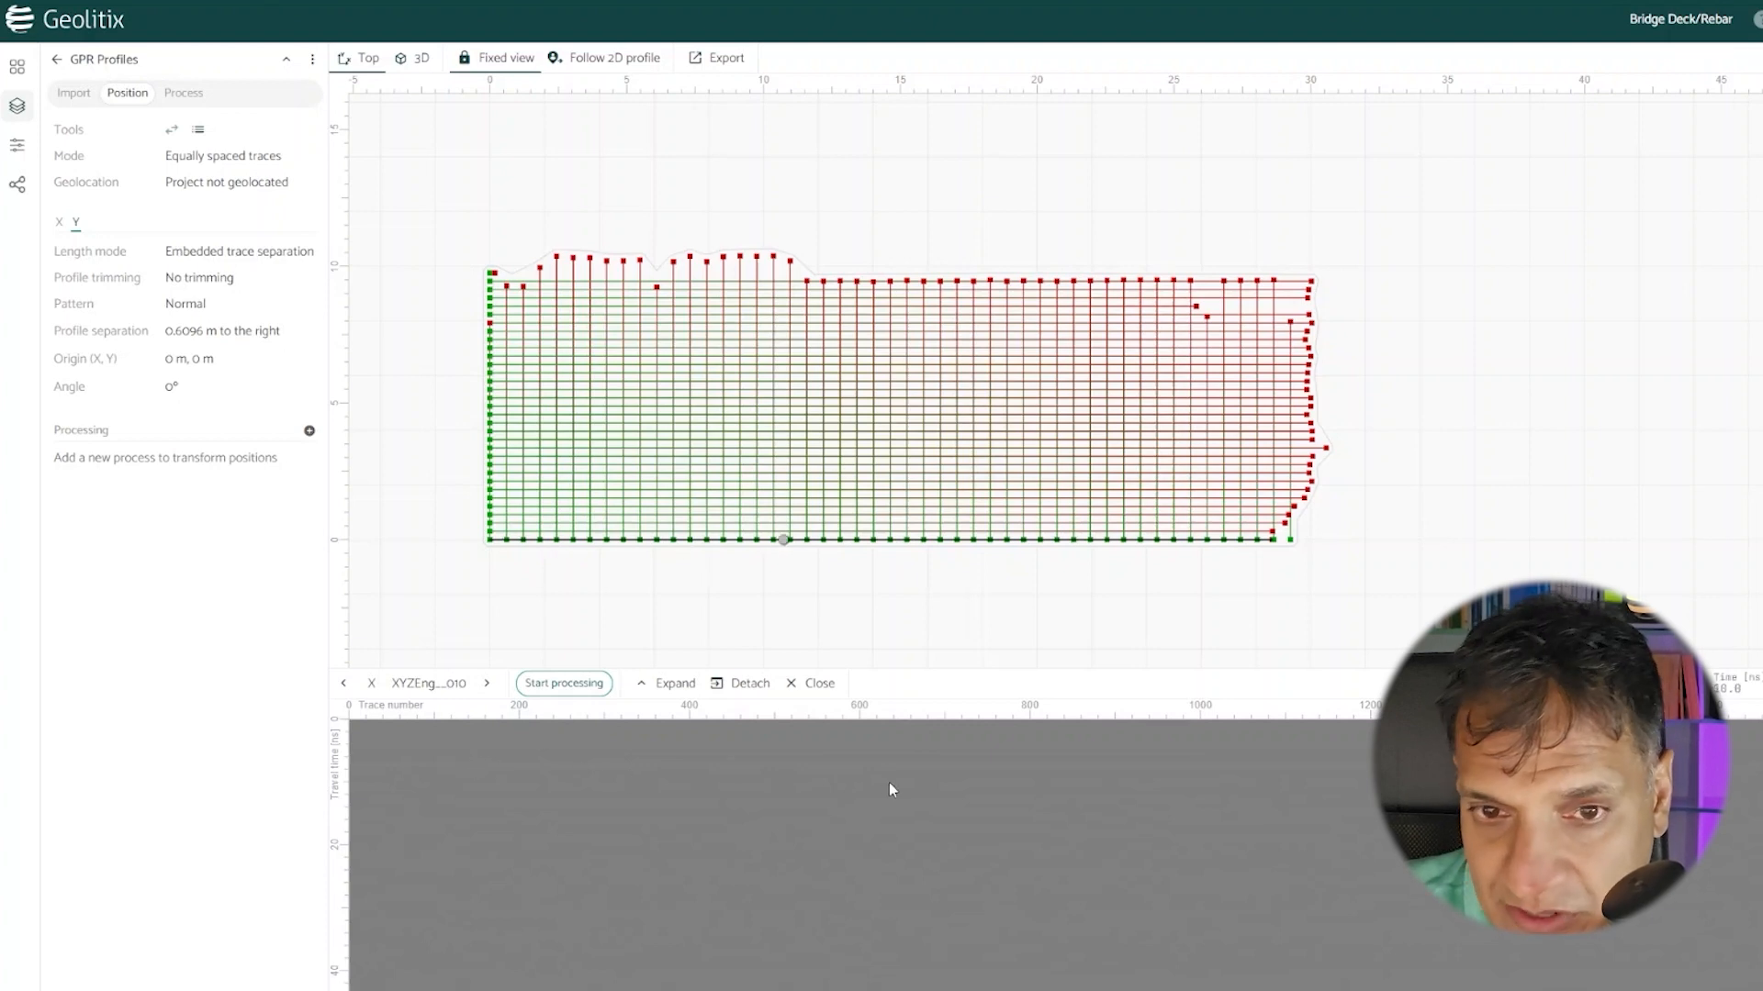
Step: Add a Constant scale process and a Time zero correction process to the GPR profiles
left_click(181, 95)
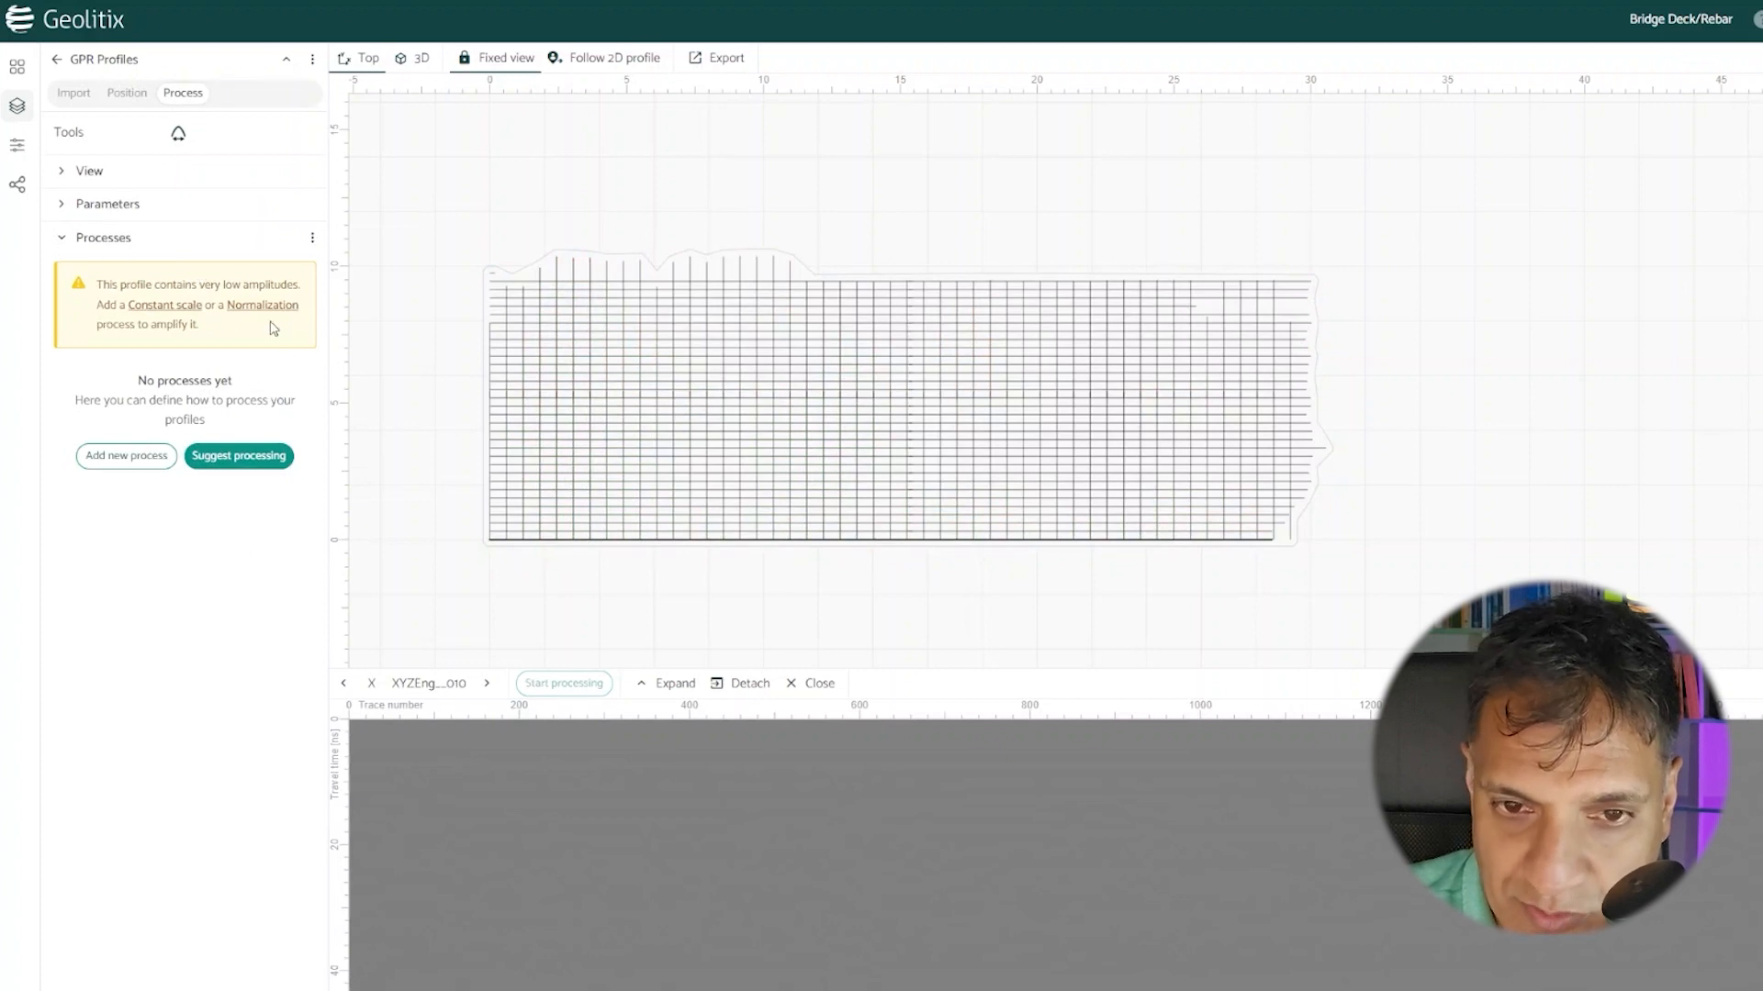
left_click(185, 307)
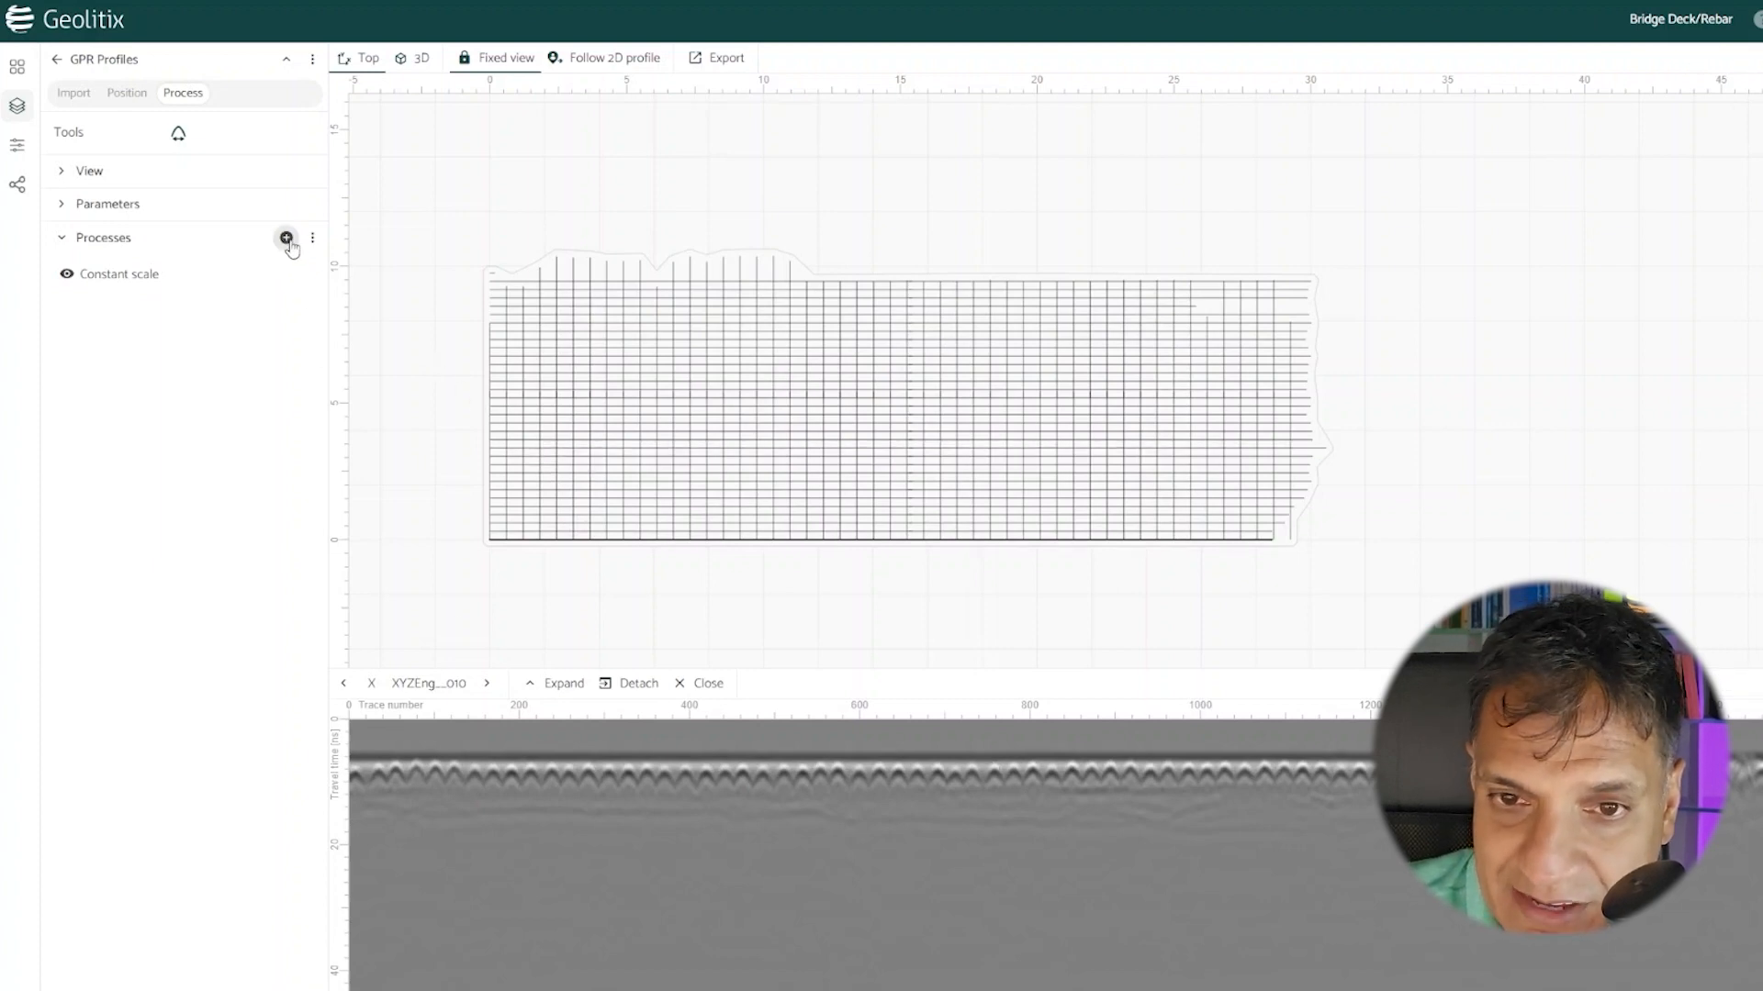
left_click(286, 239)
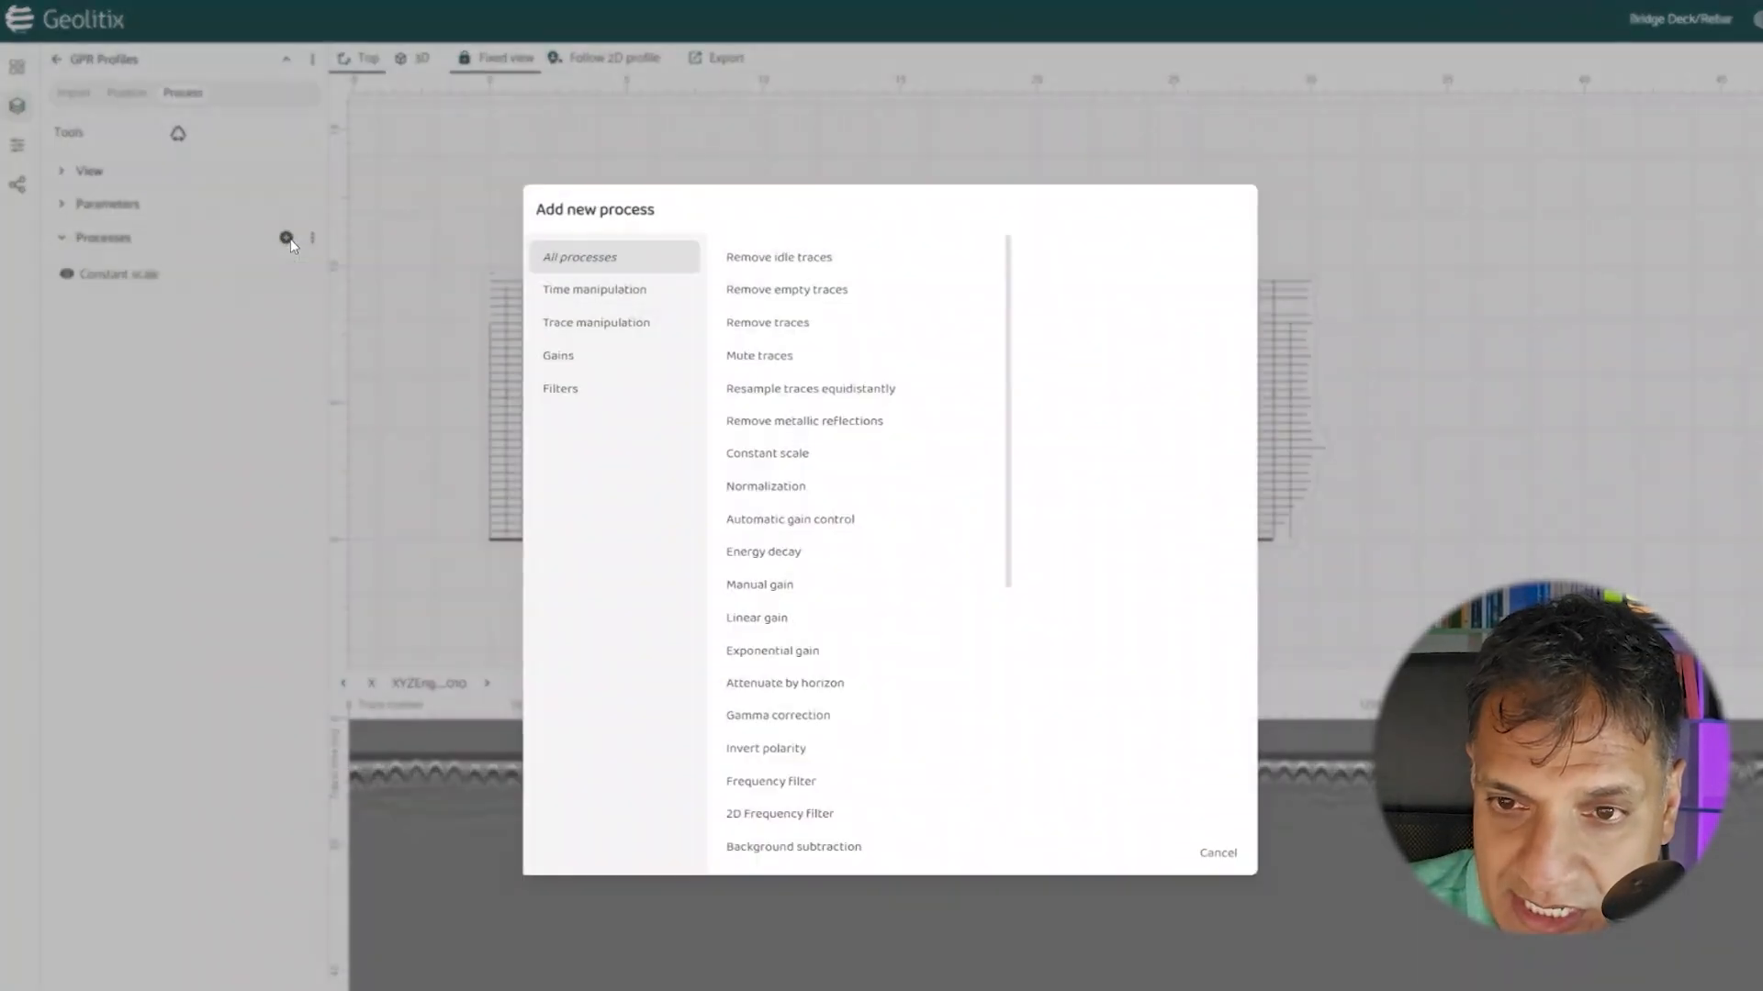
left_click(607, 301)
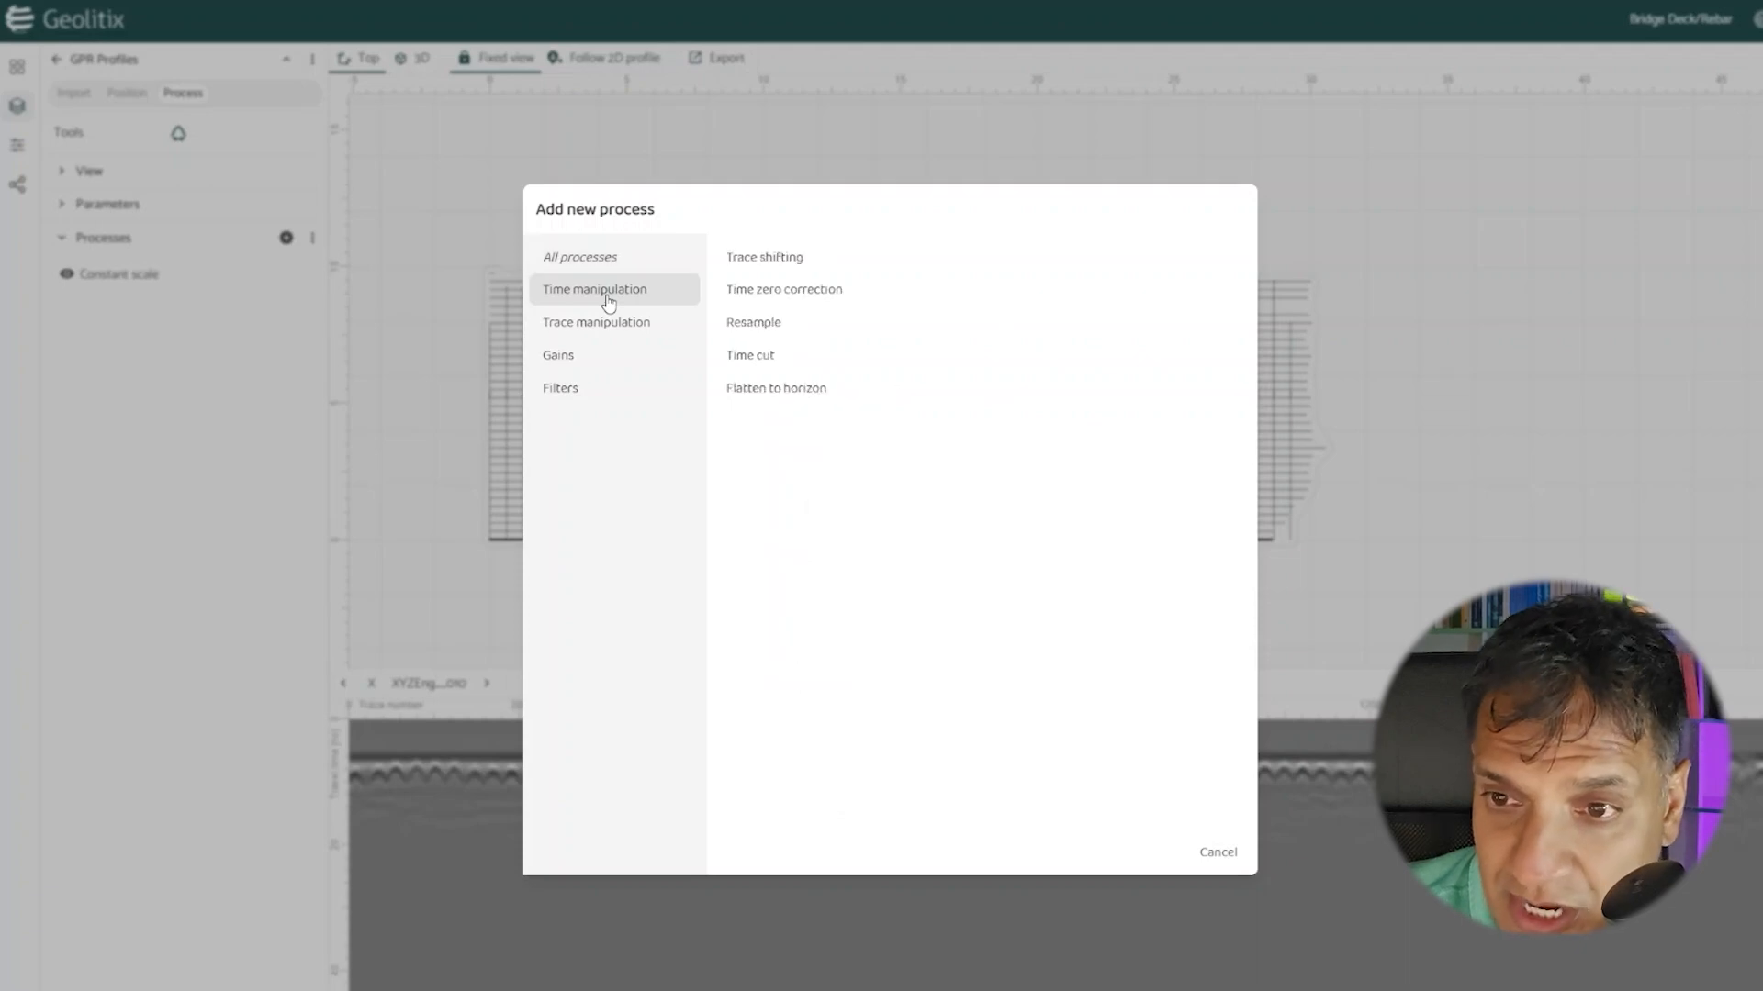
left_click(751, 303)
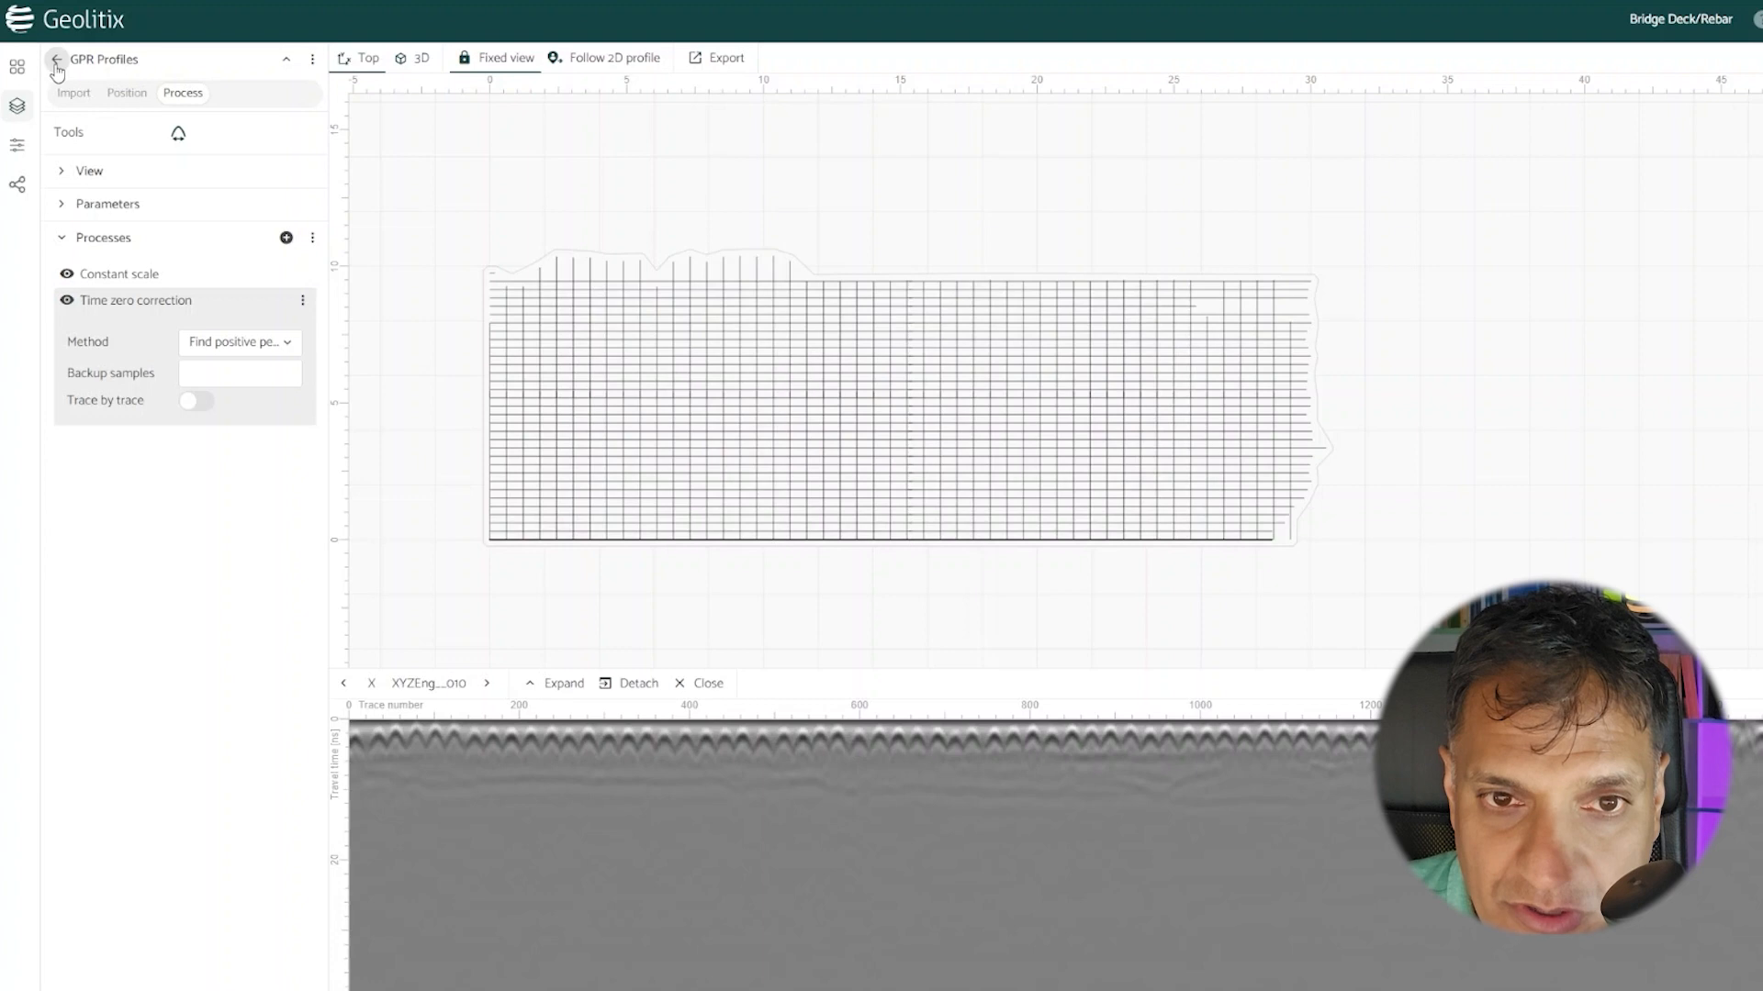
Step: Return to the project layers and add a point interpretation layer
left_click(56, 60)
left_click(183, 139)
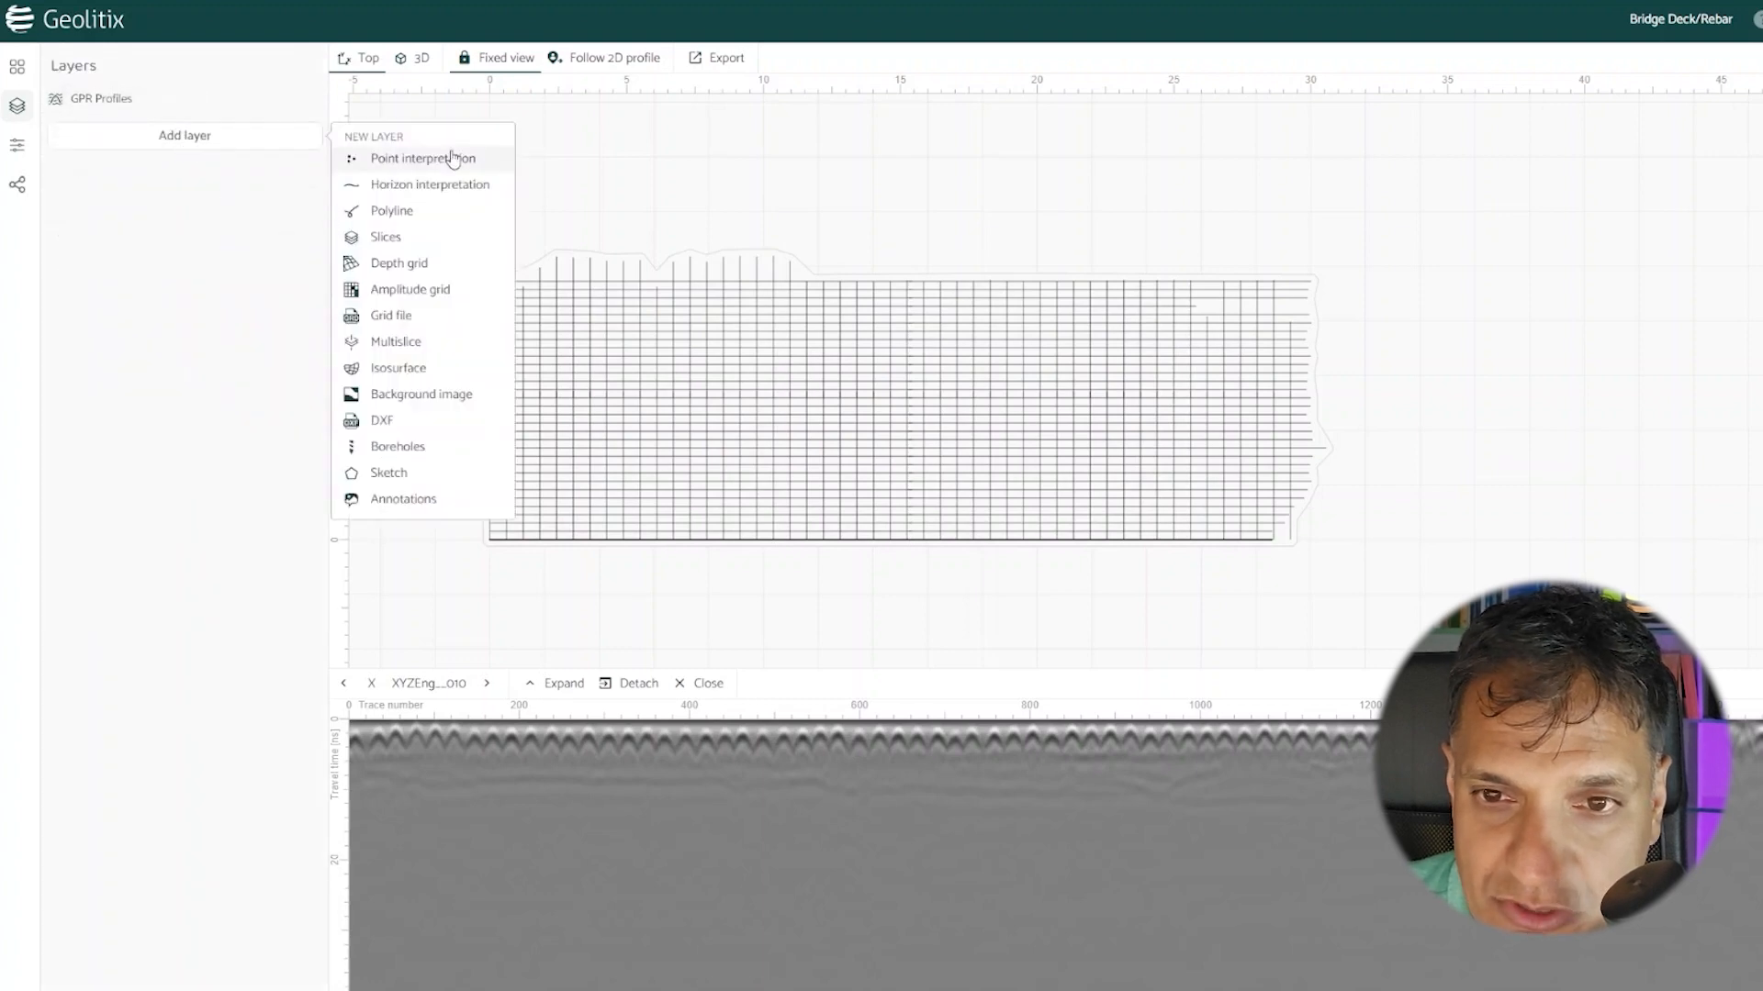
left_click(453, 161)
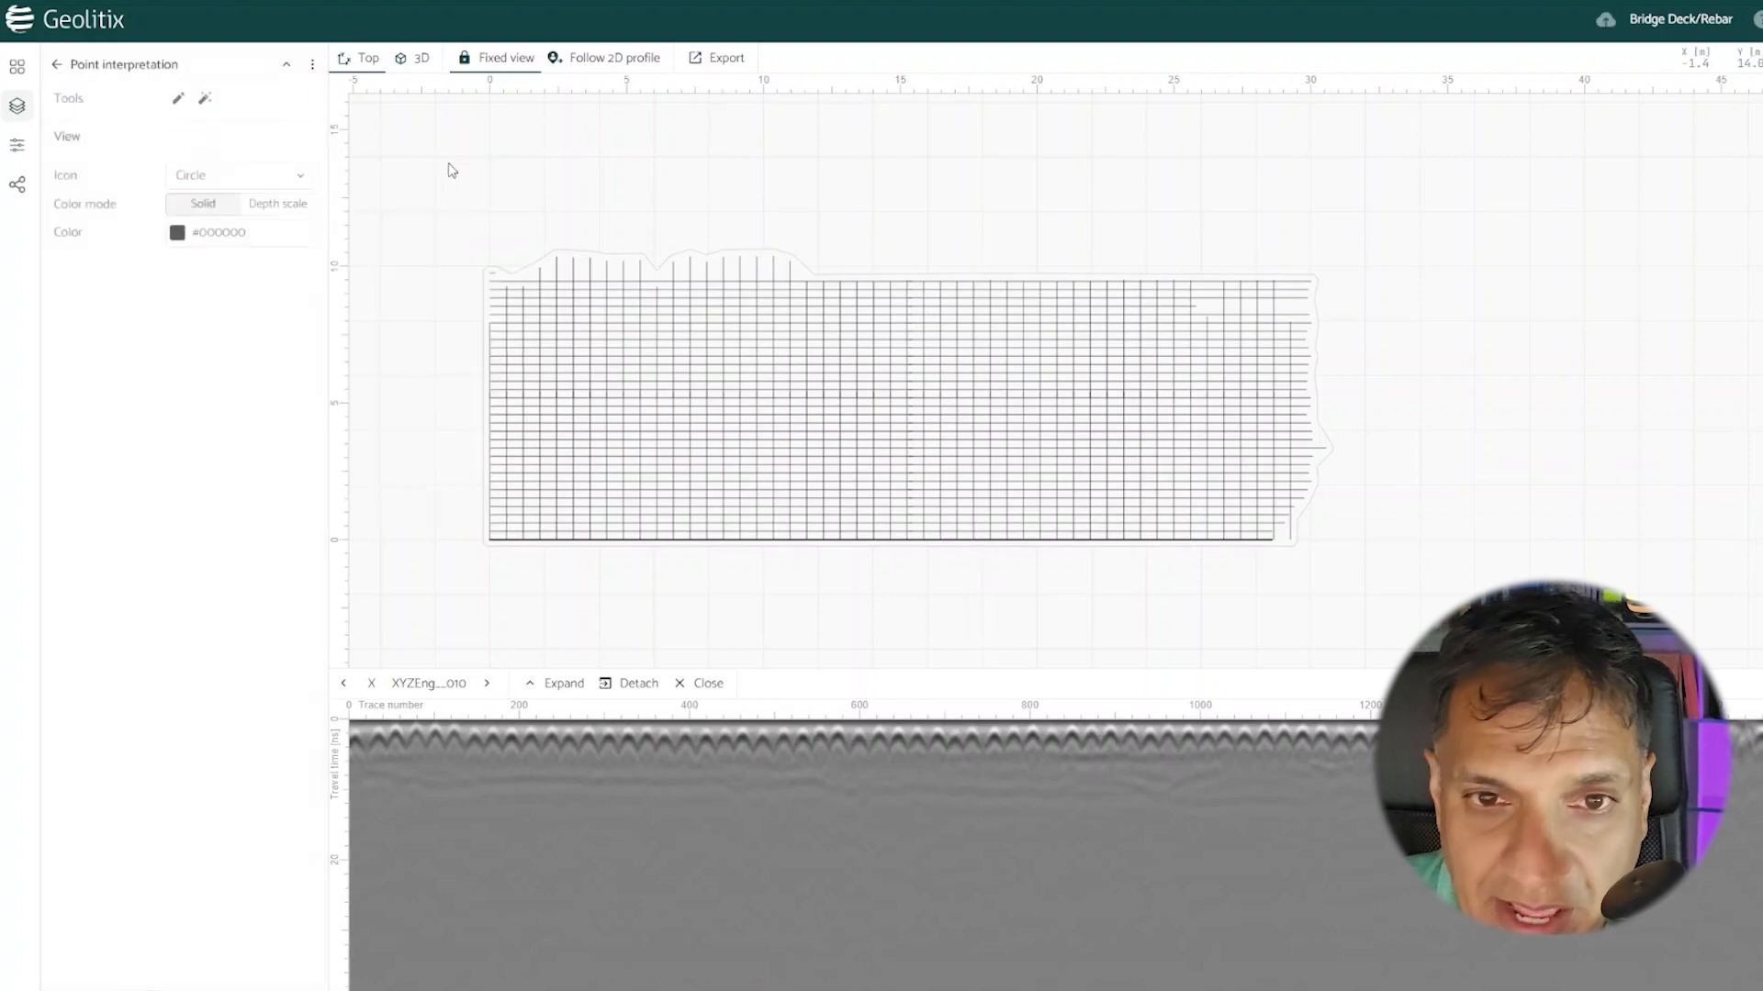
Step: Set the interpretation points' solid color to light blue #89C3F8 and their icon to Triangle
left_click(219, 241)
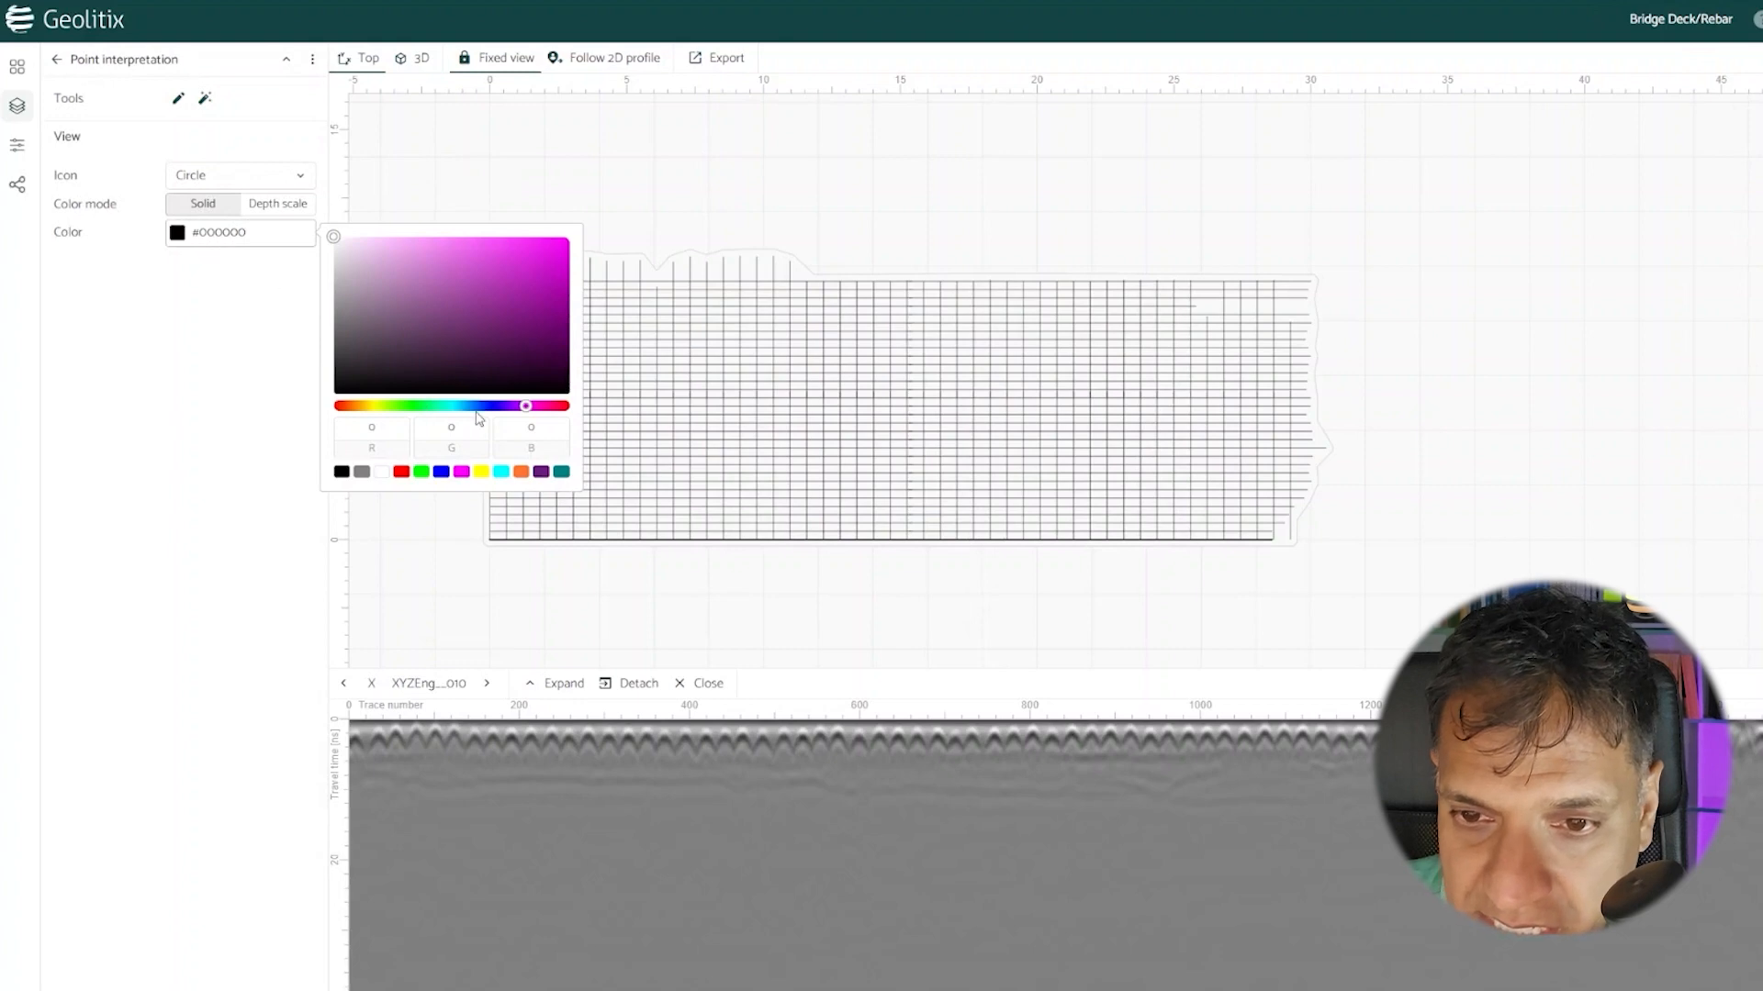
left_click(468, 406)
left_click(438, 240)
left_click(217, 274)
left_click(211, 183)
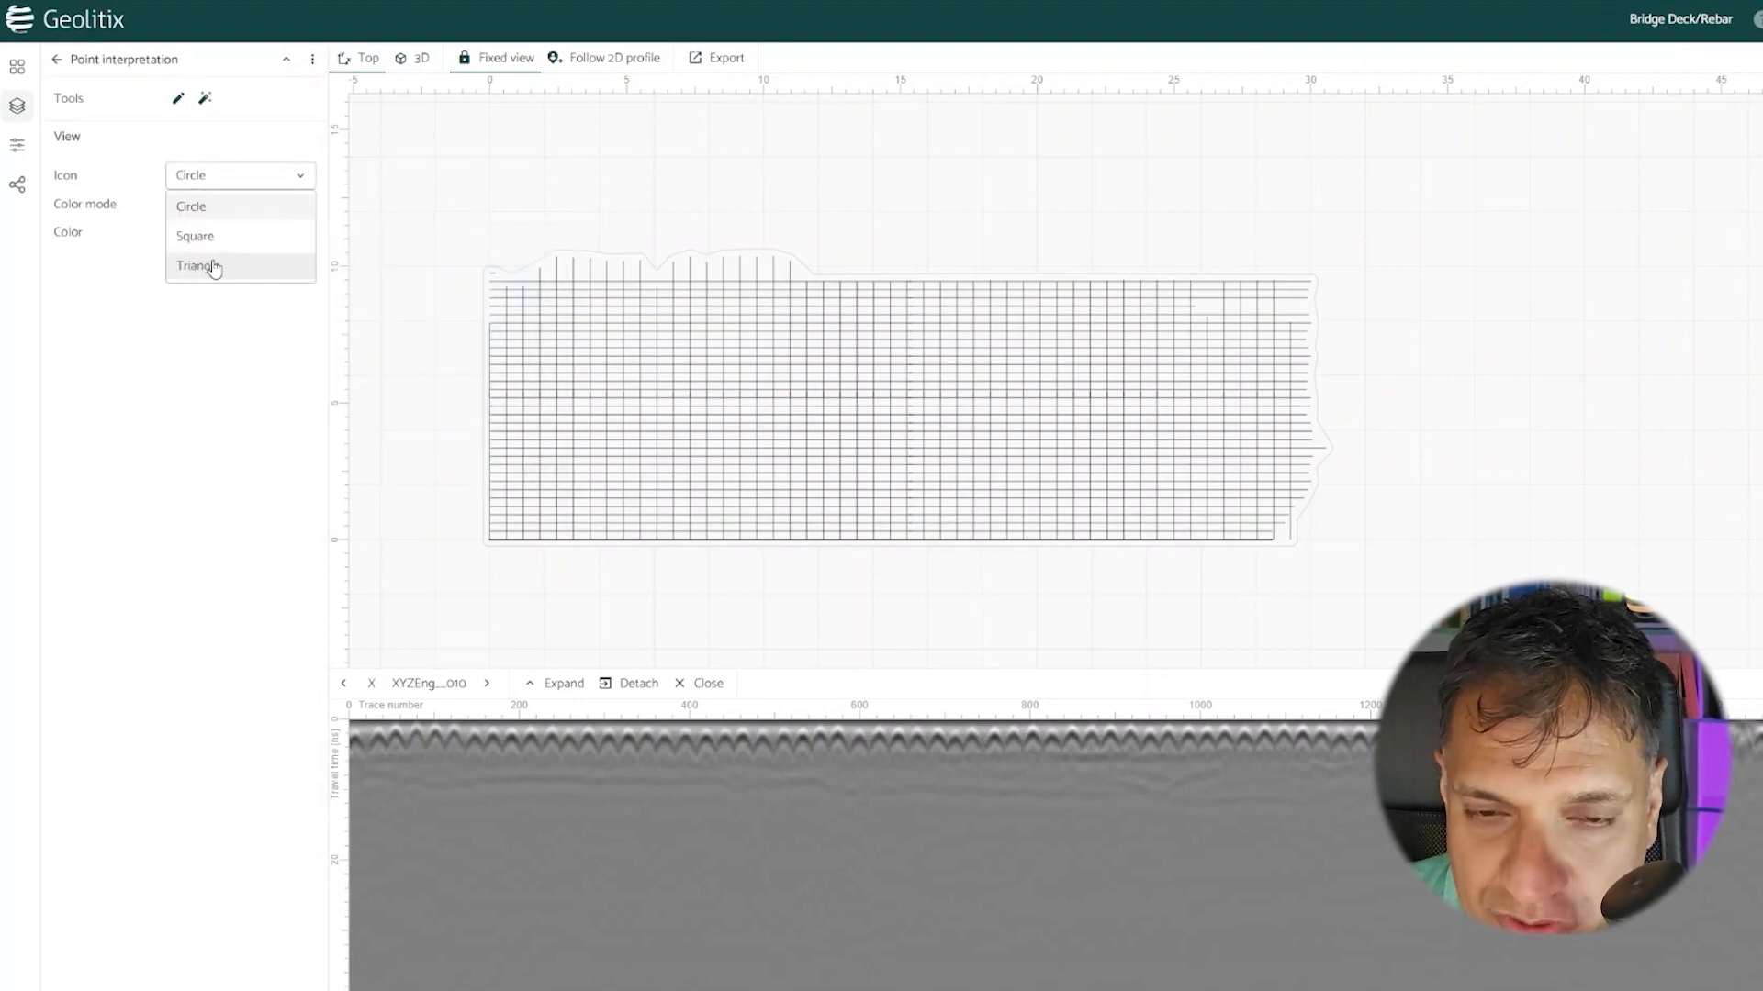
left_click(214, 267)
Step: Manually place four points on the first rebar hyperbolas at the start of the XYZEng 010 profile
left_click(178, 98)
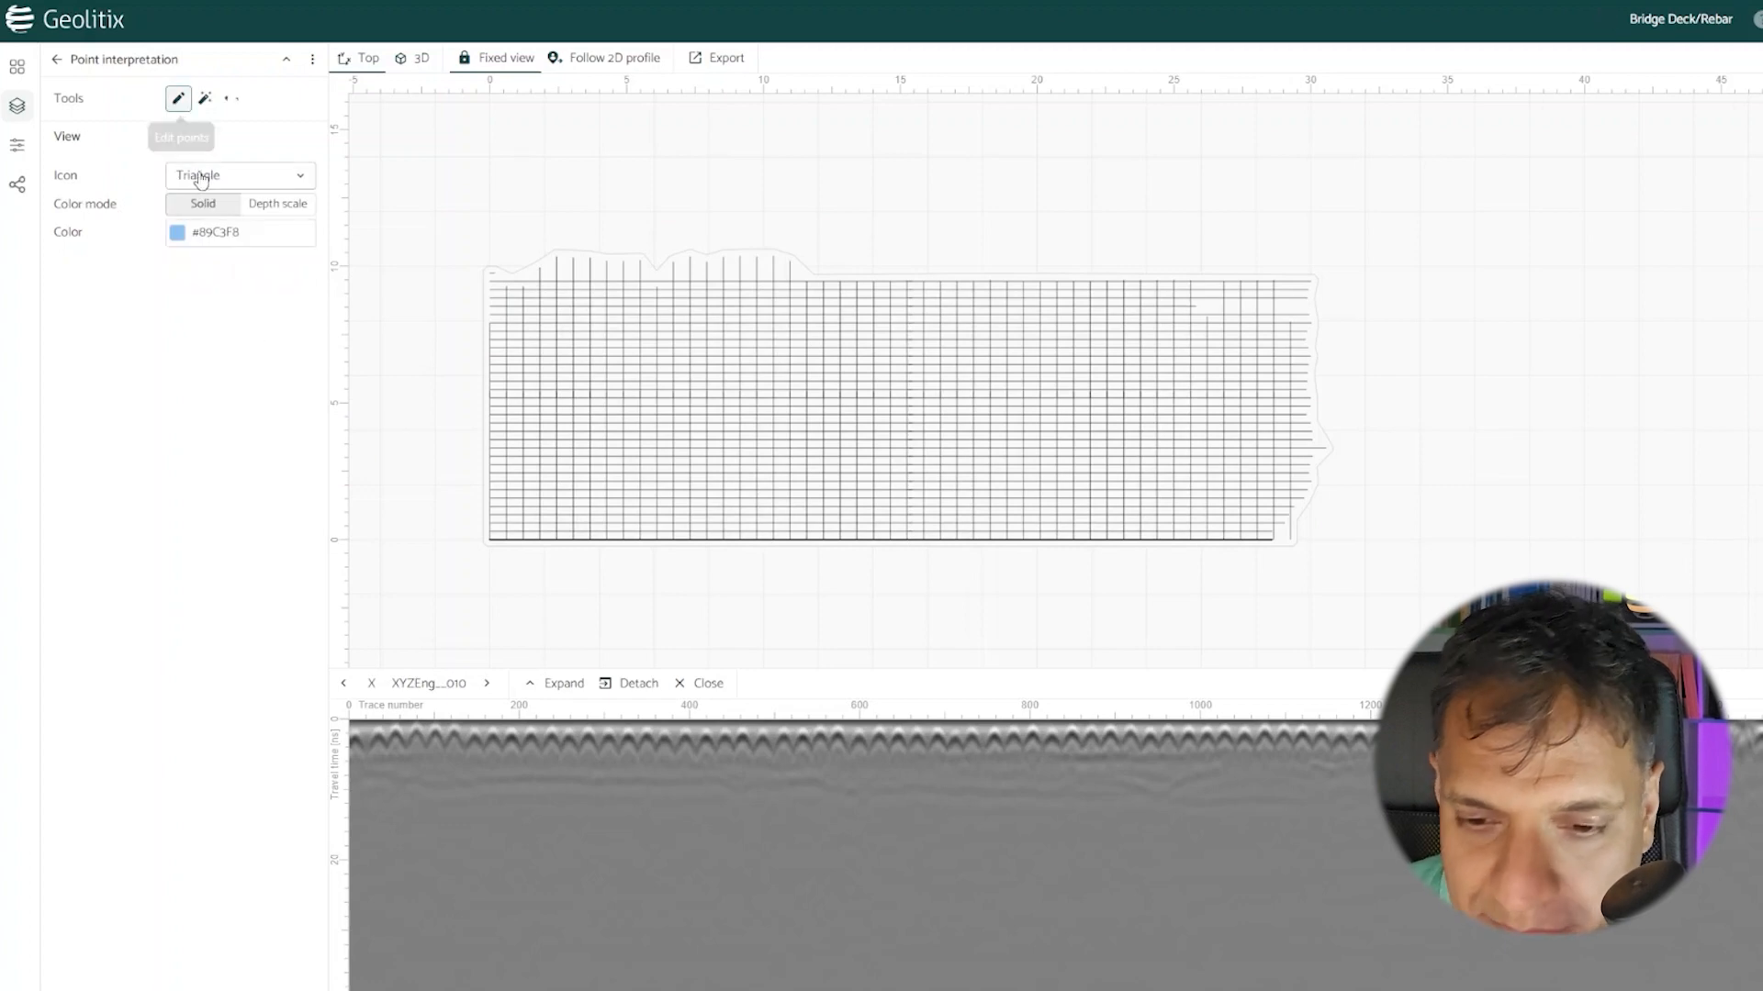
left_click(356, 740)
left_click(379, 738)
left_click(395, 735)
left_click(418, 733)
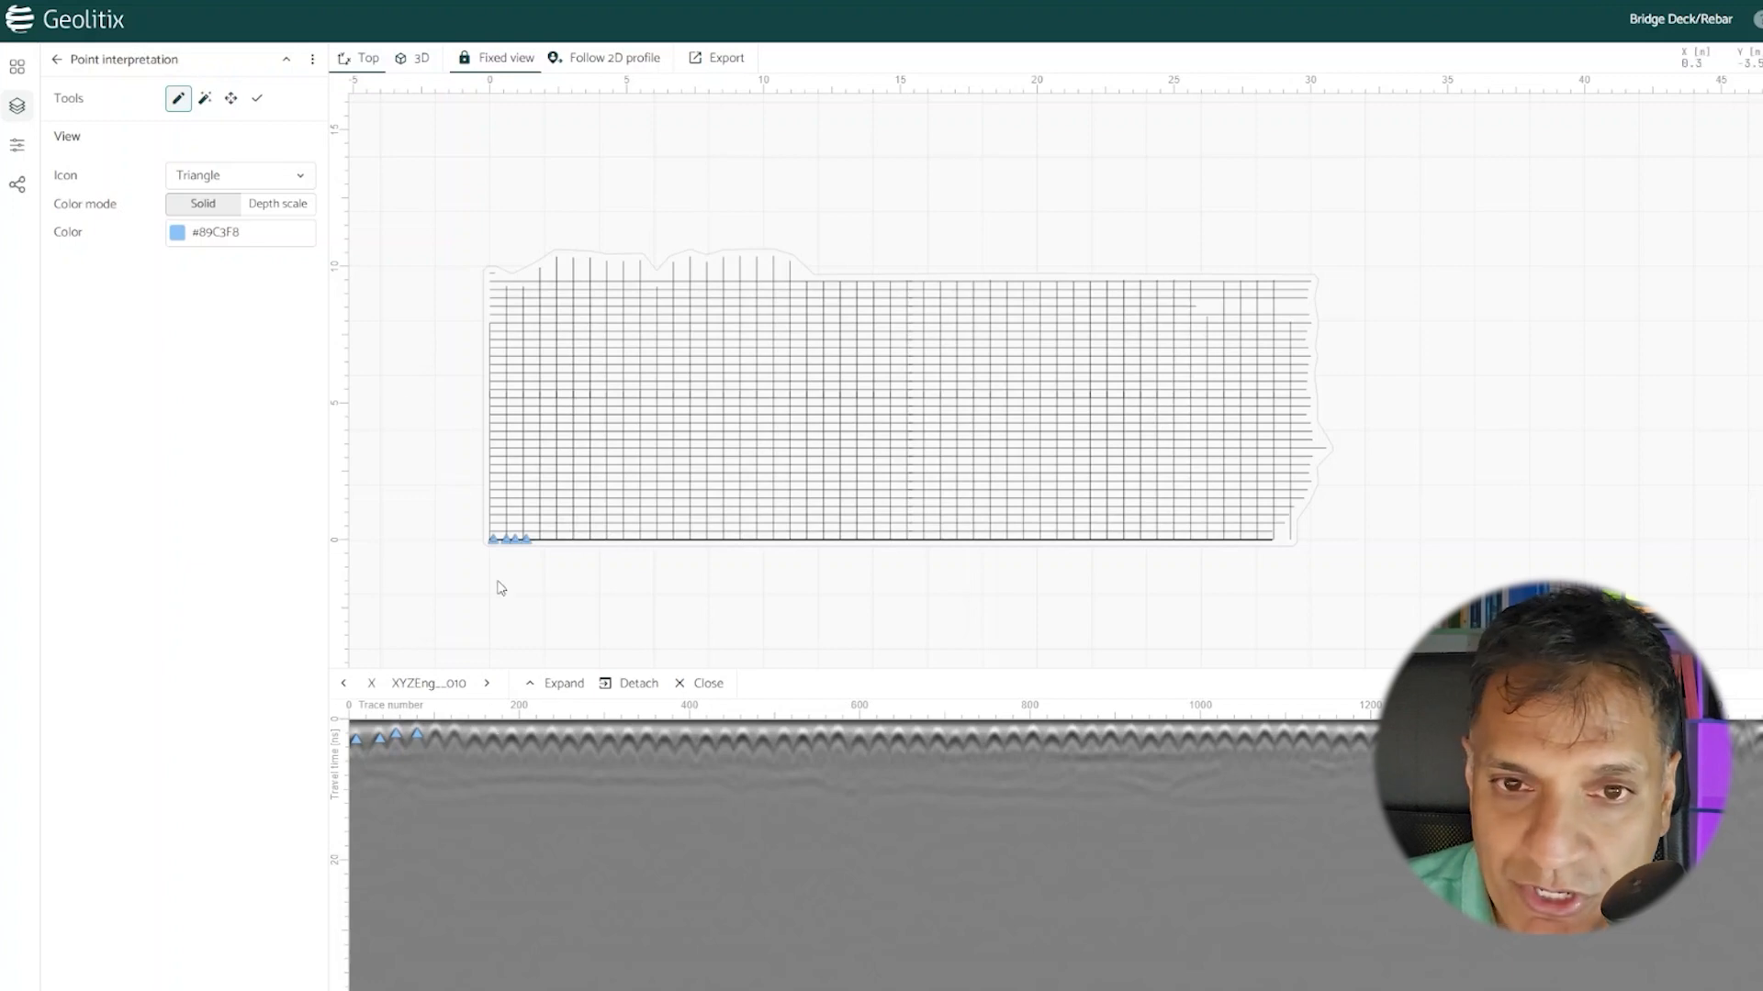
Step: Start the automatic hyperbola search with a maximum time of 4.4 ns and a threshold slightly above 26 %
left_click(205, 99)
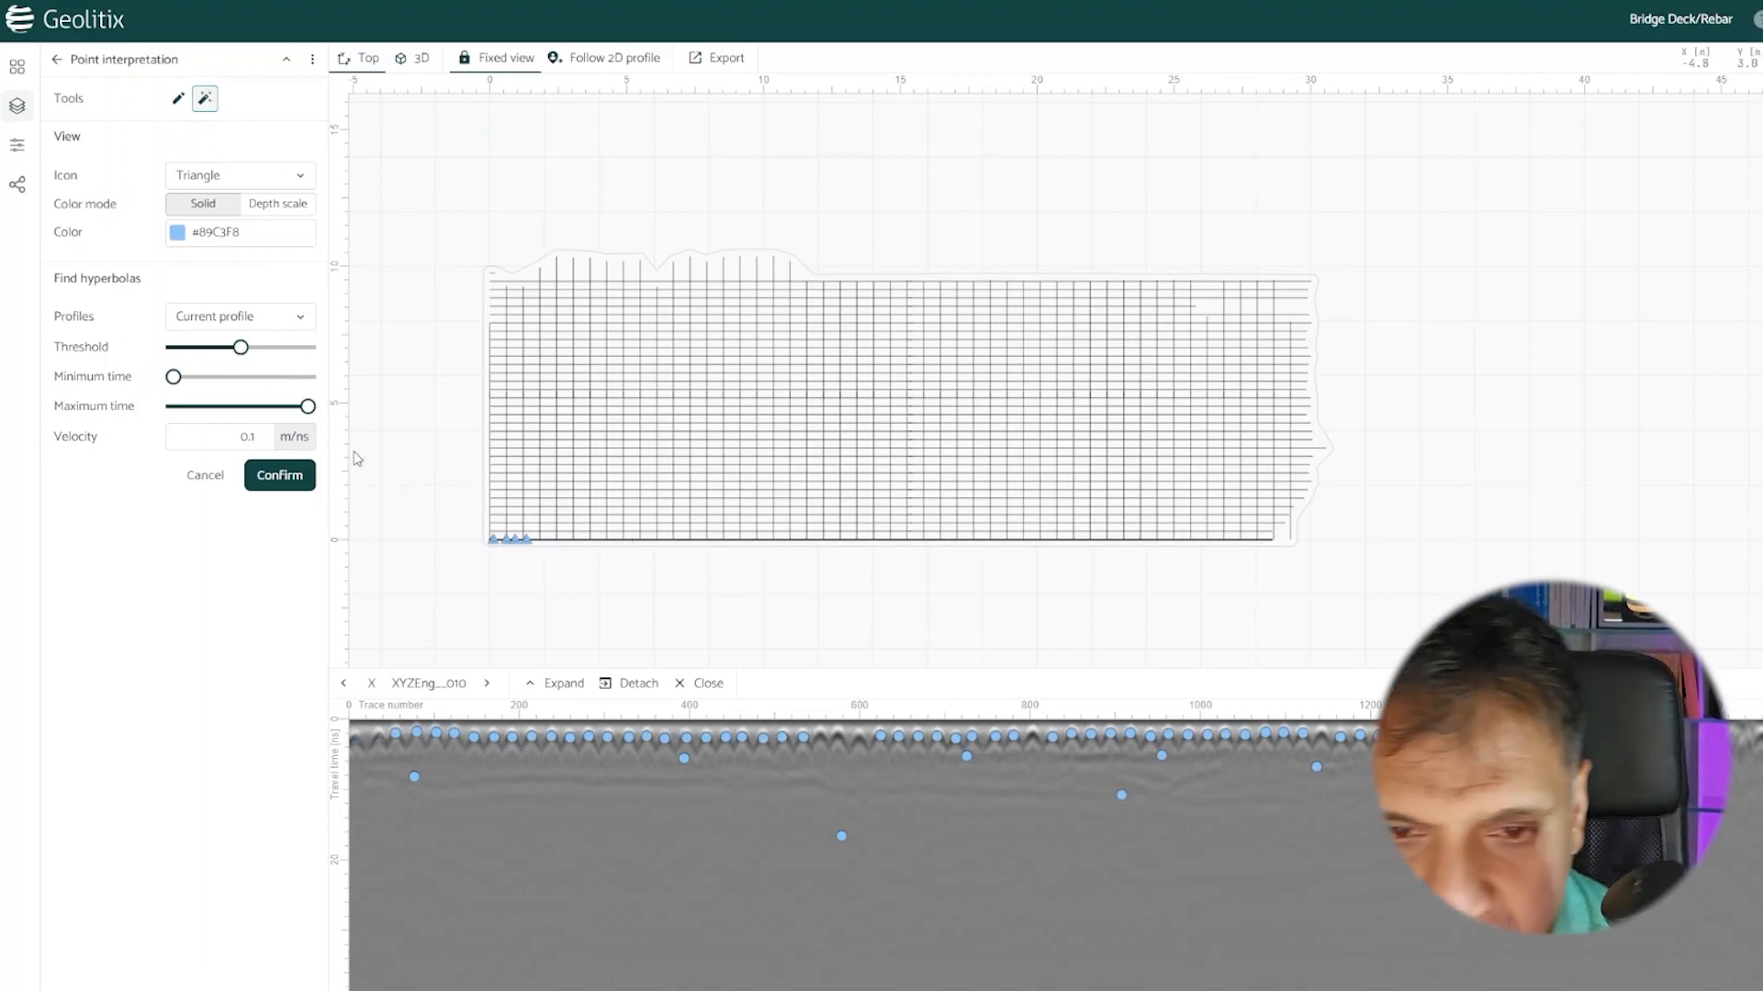
left_click_drag(307, 405, 187, 416)
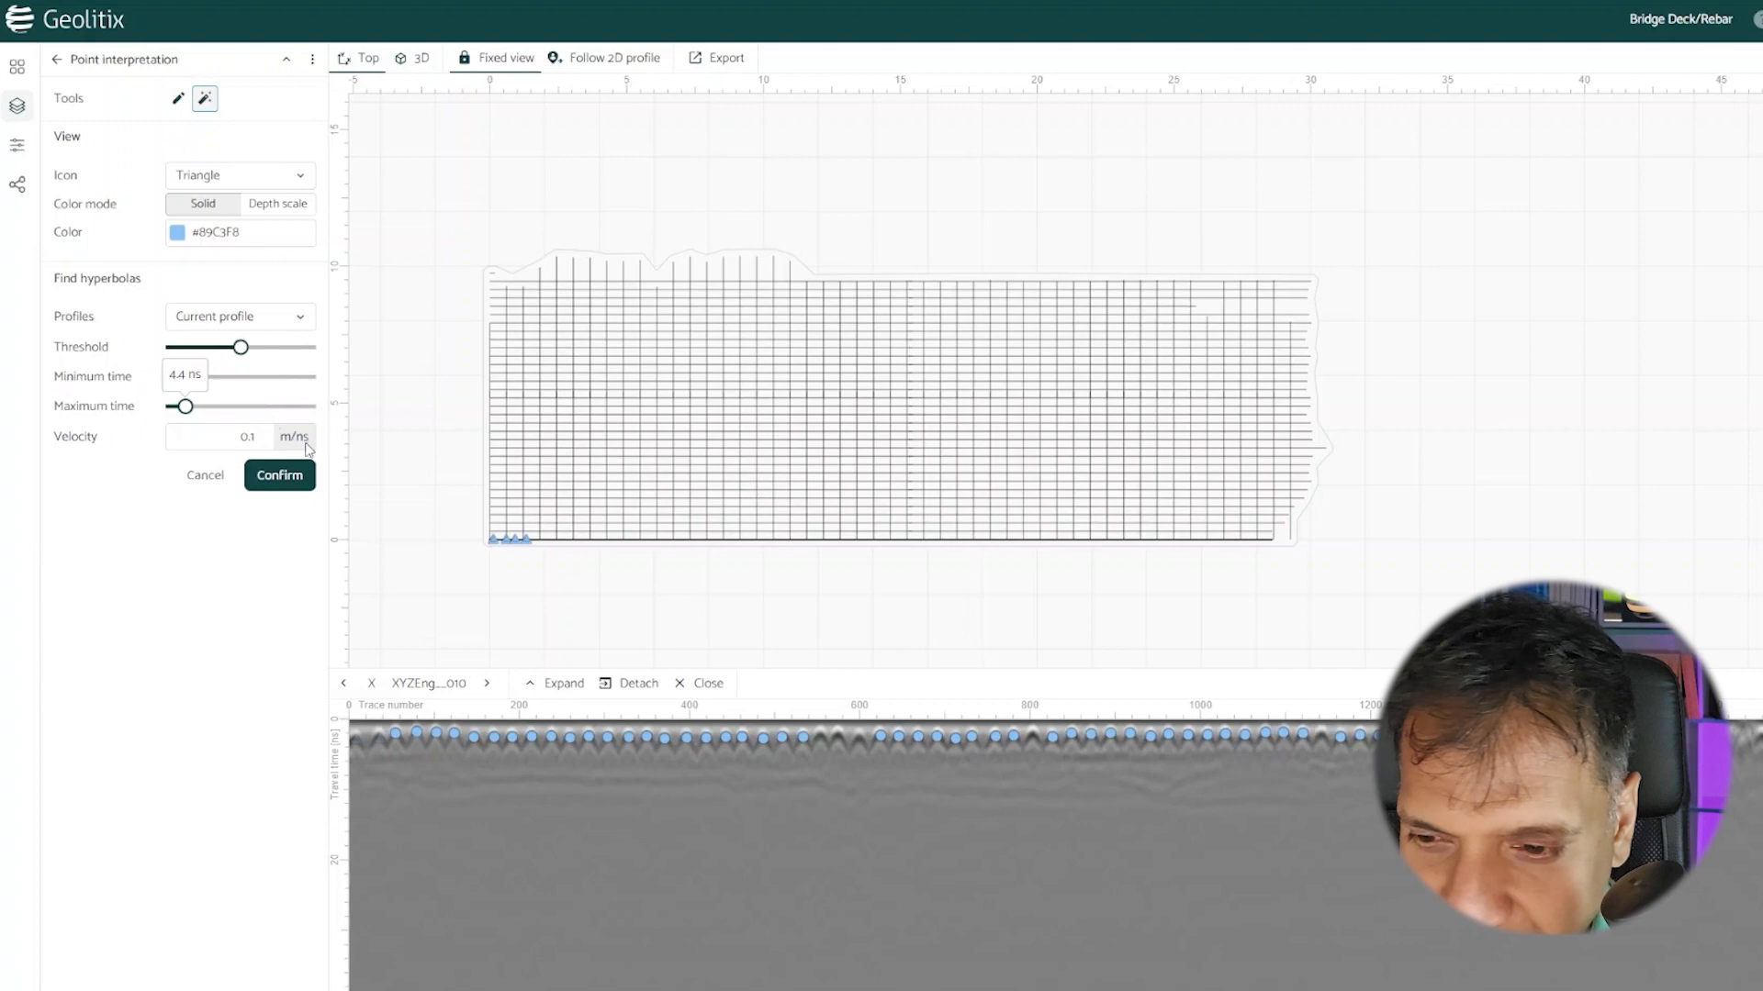
left_click_drag(241, 349, 260, 352)
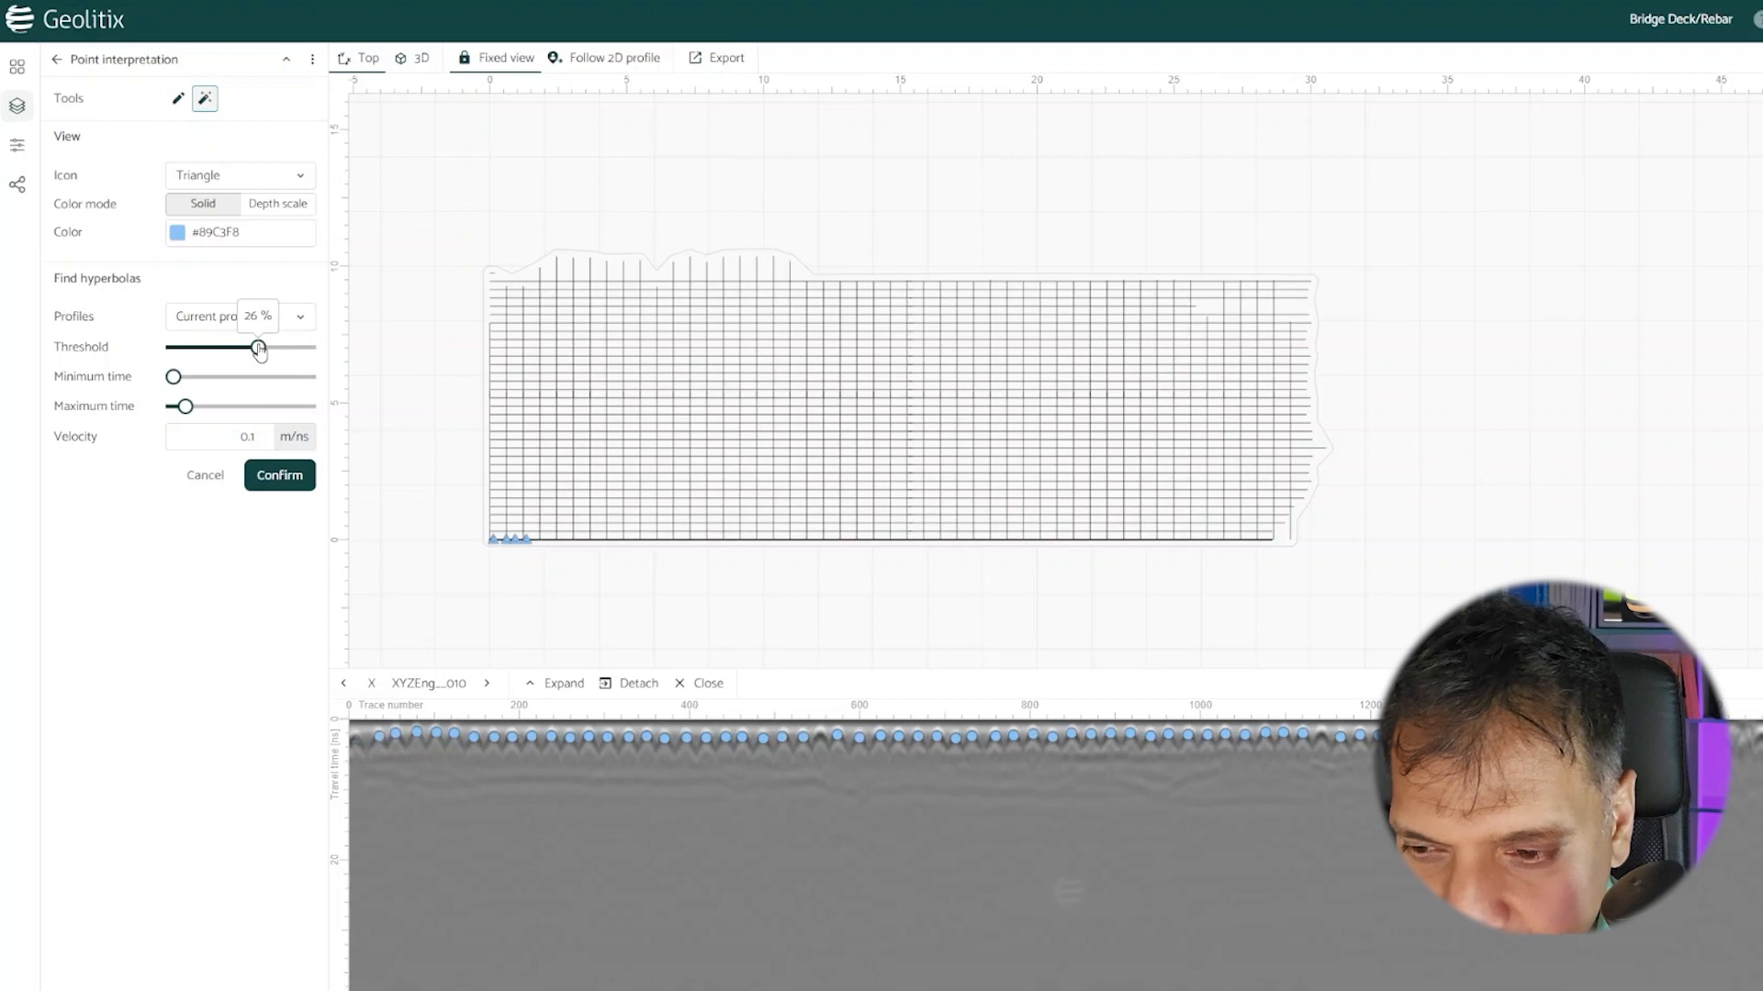
left_click_drag(260, 352, 264, 353)
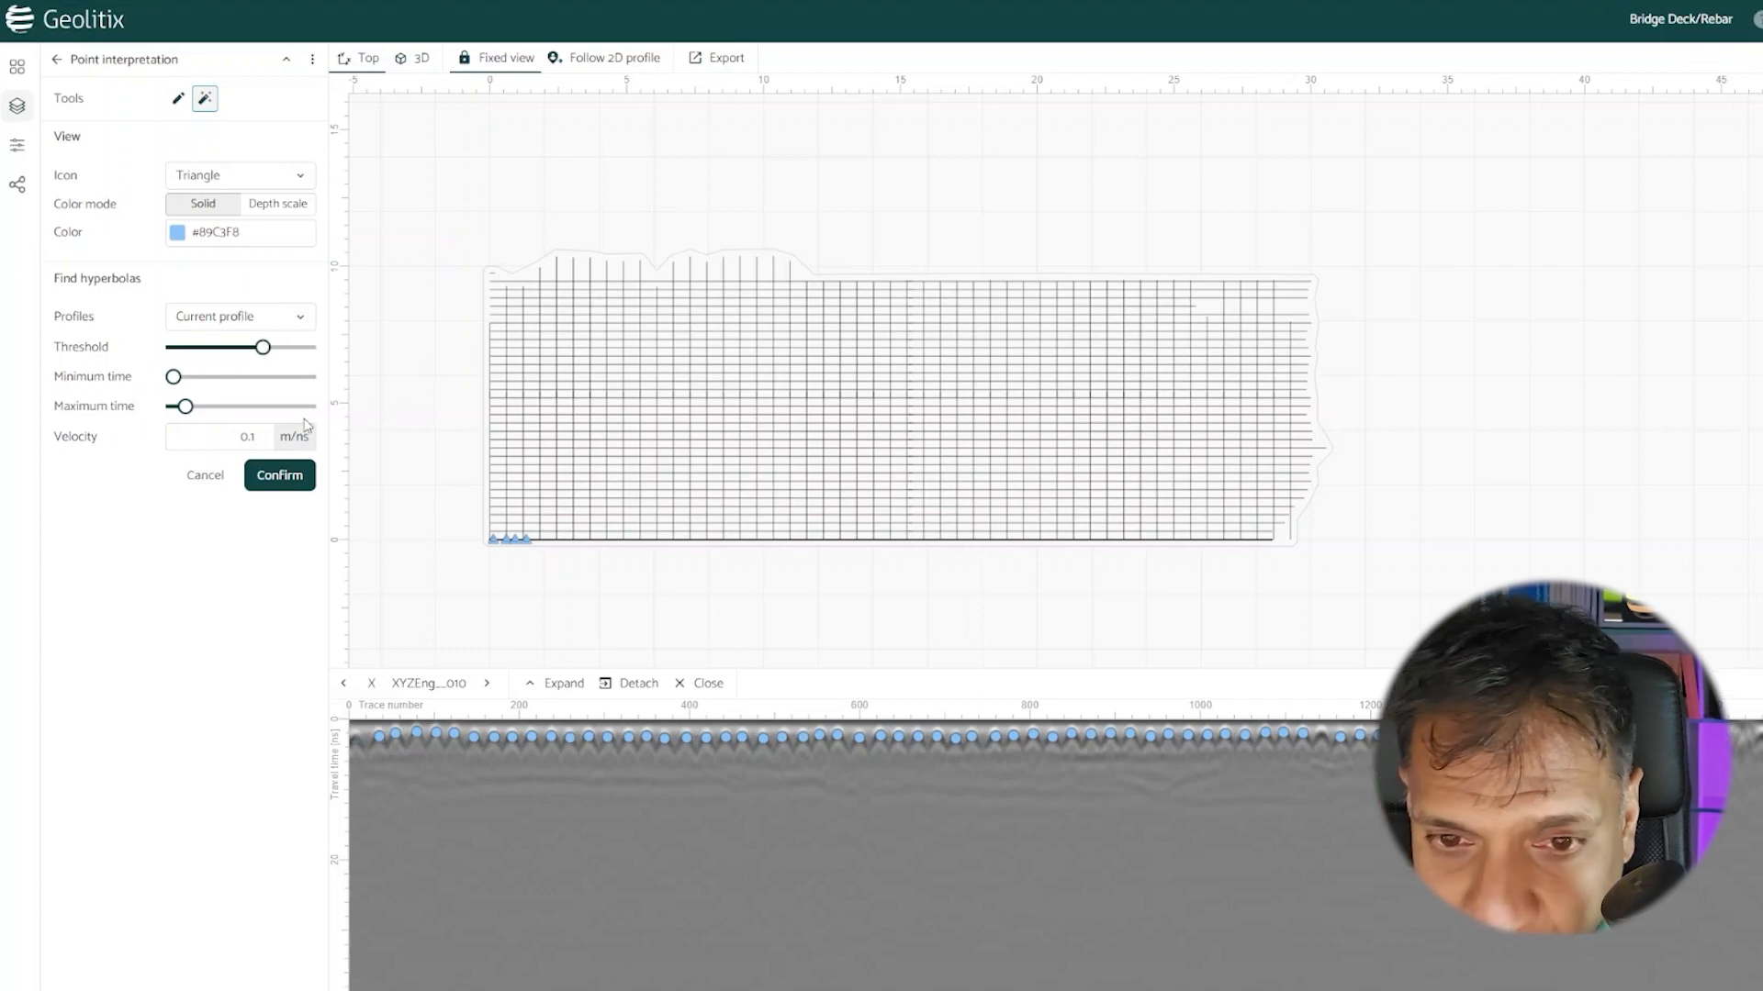
Step: Run the hyperbola search on all profiles and color the resulting points by depth scale
left_click(237, 318)
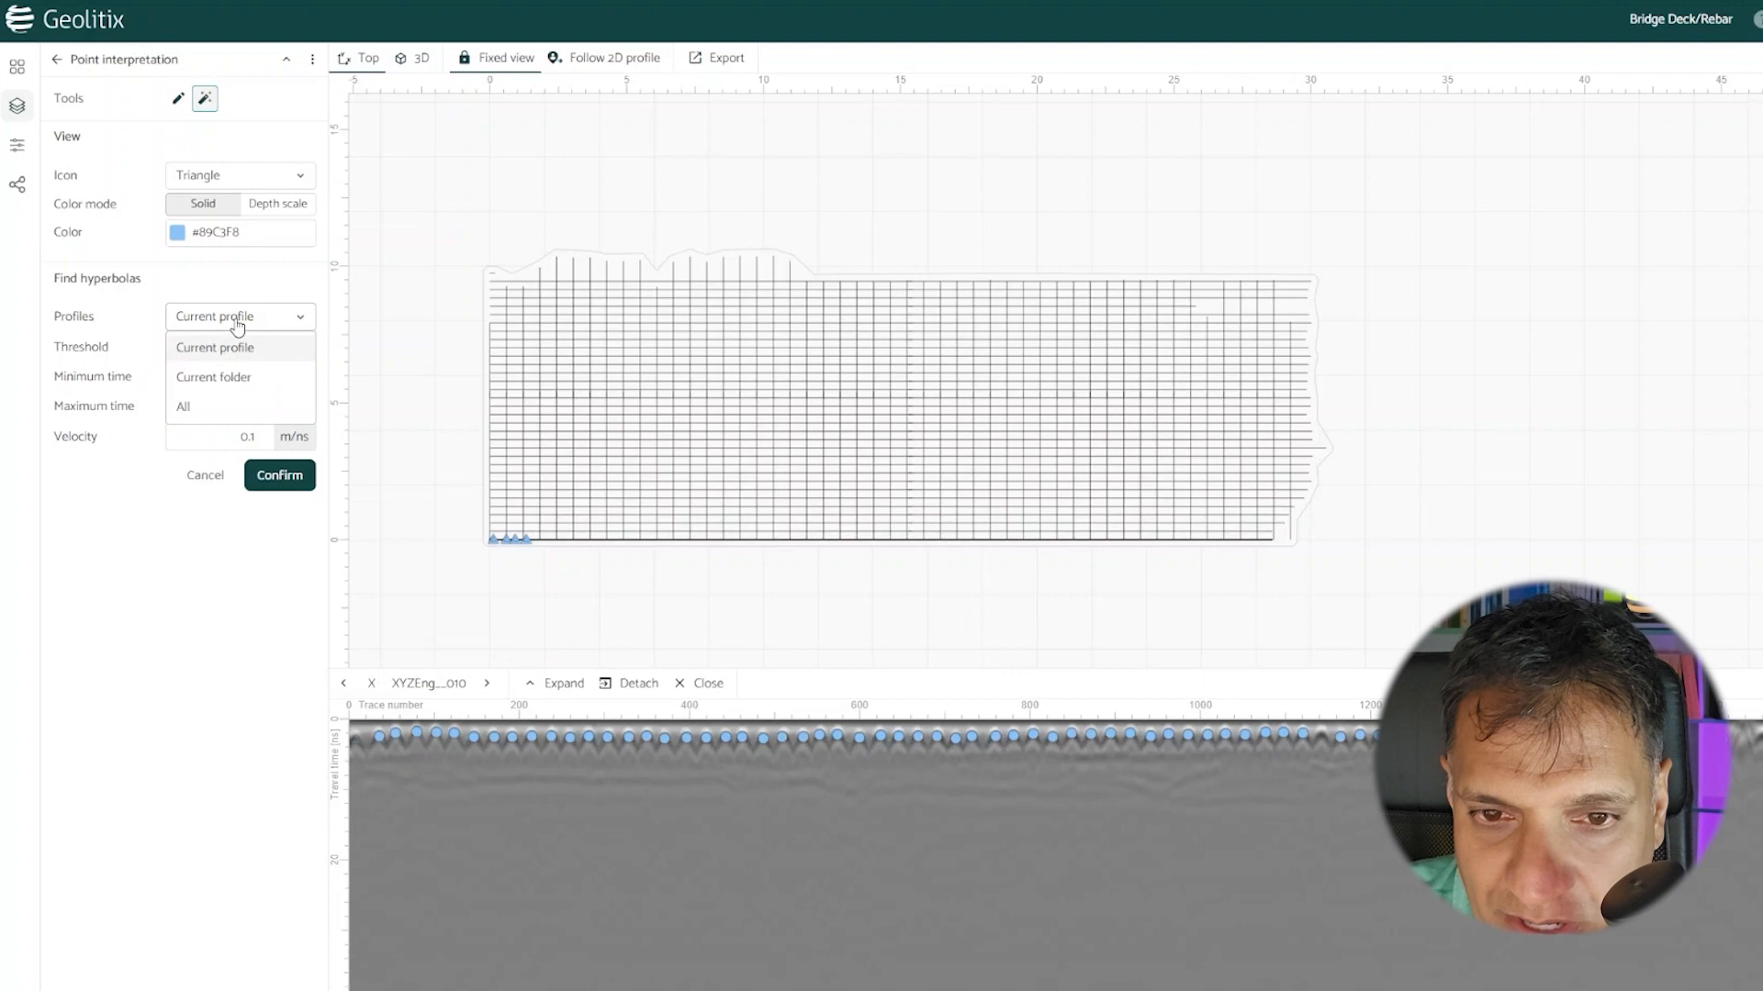
left_click(182, 409)
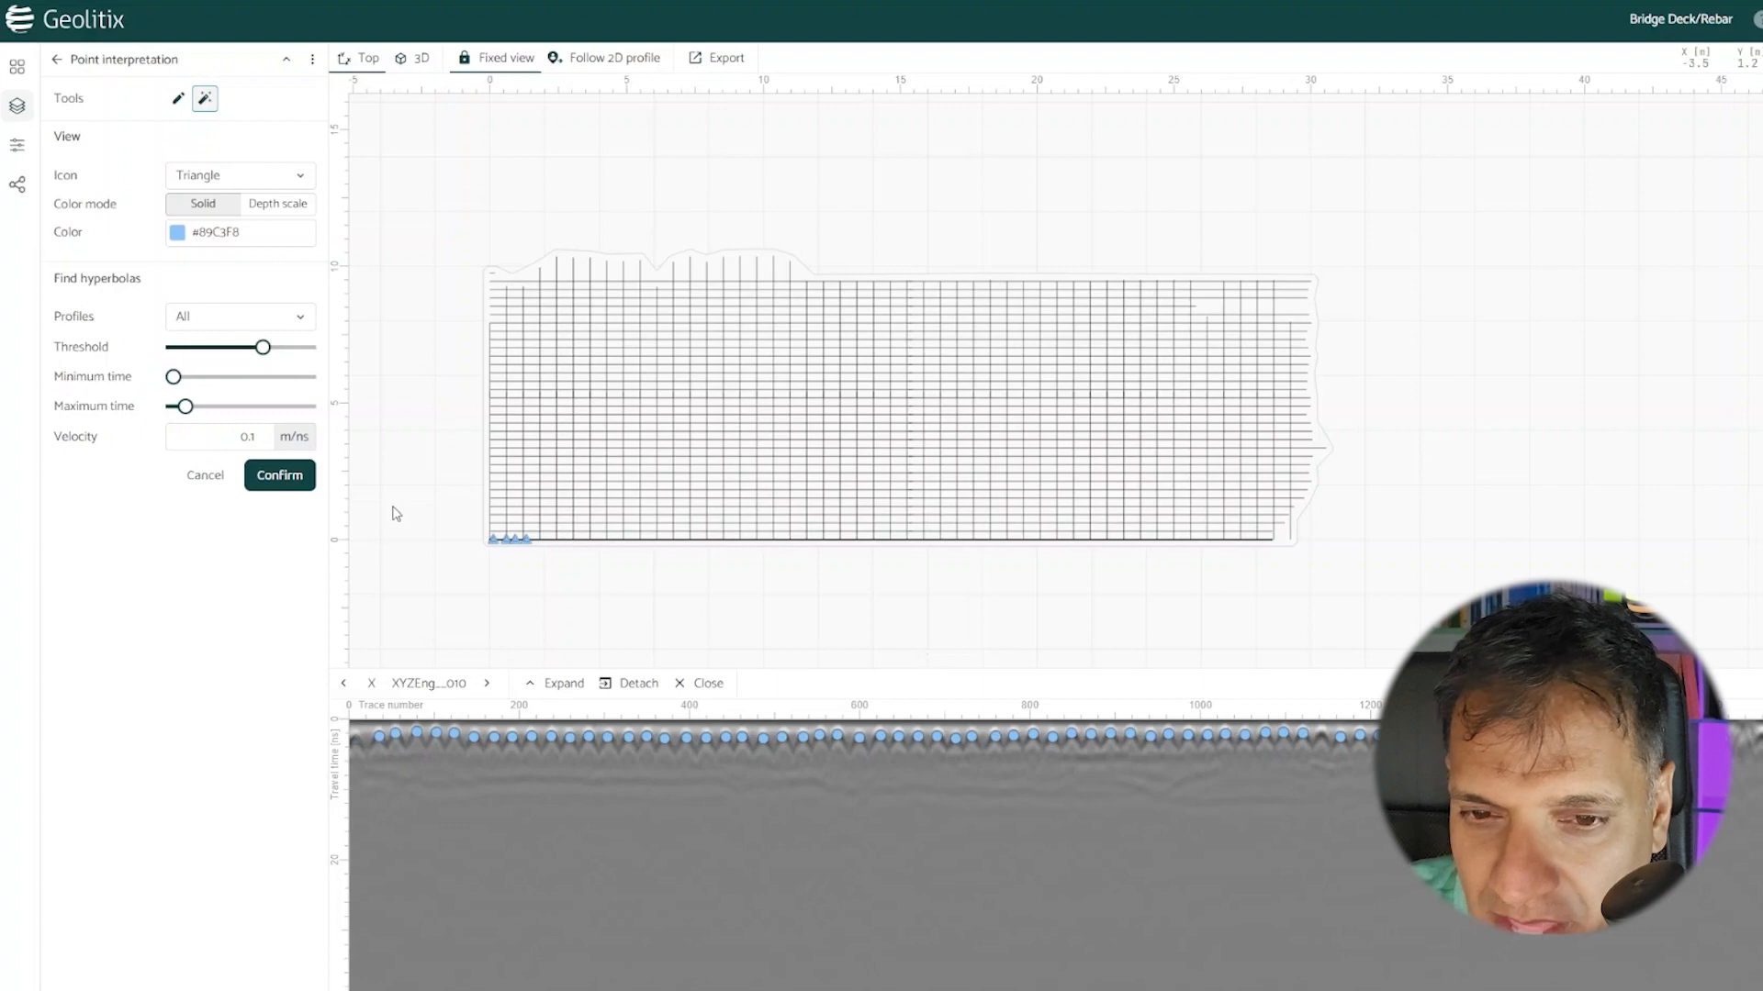
left_click(268, 477)
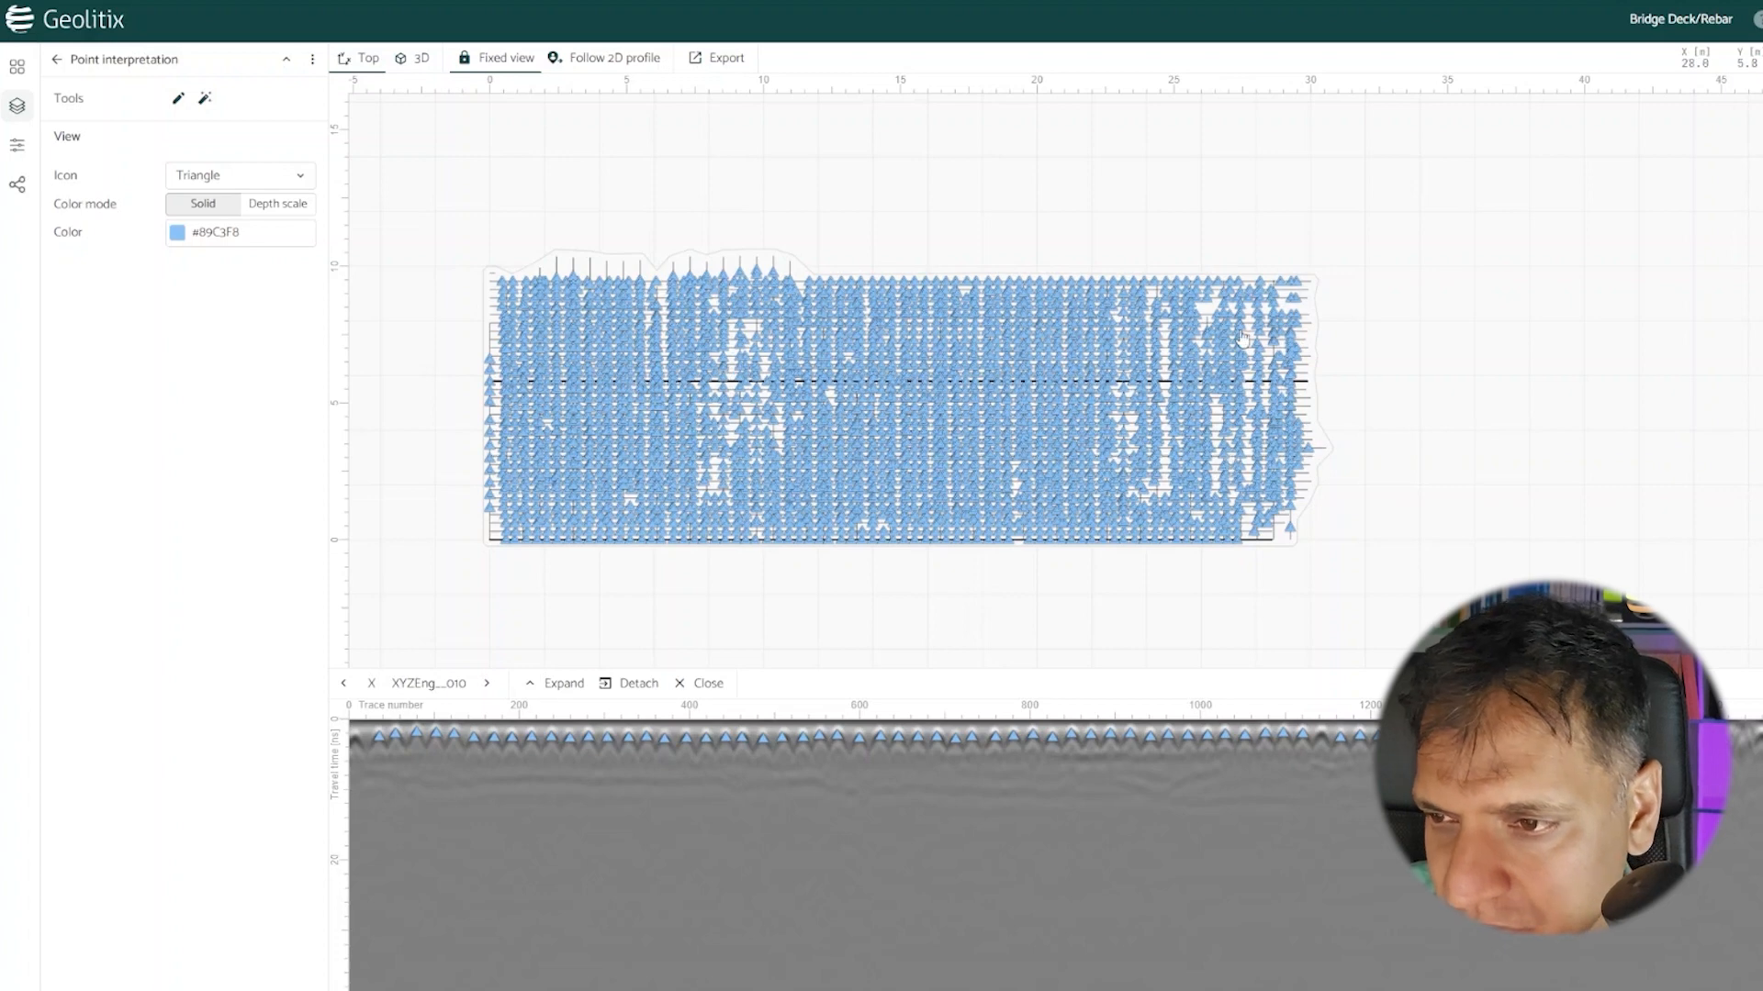
left_click(278, 217)
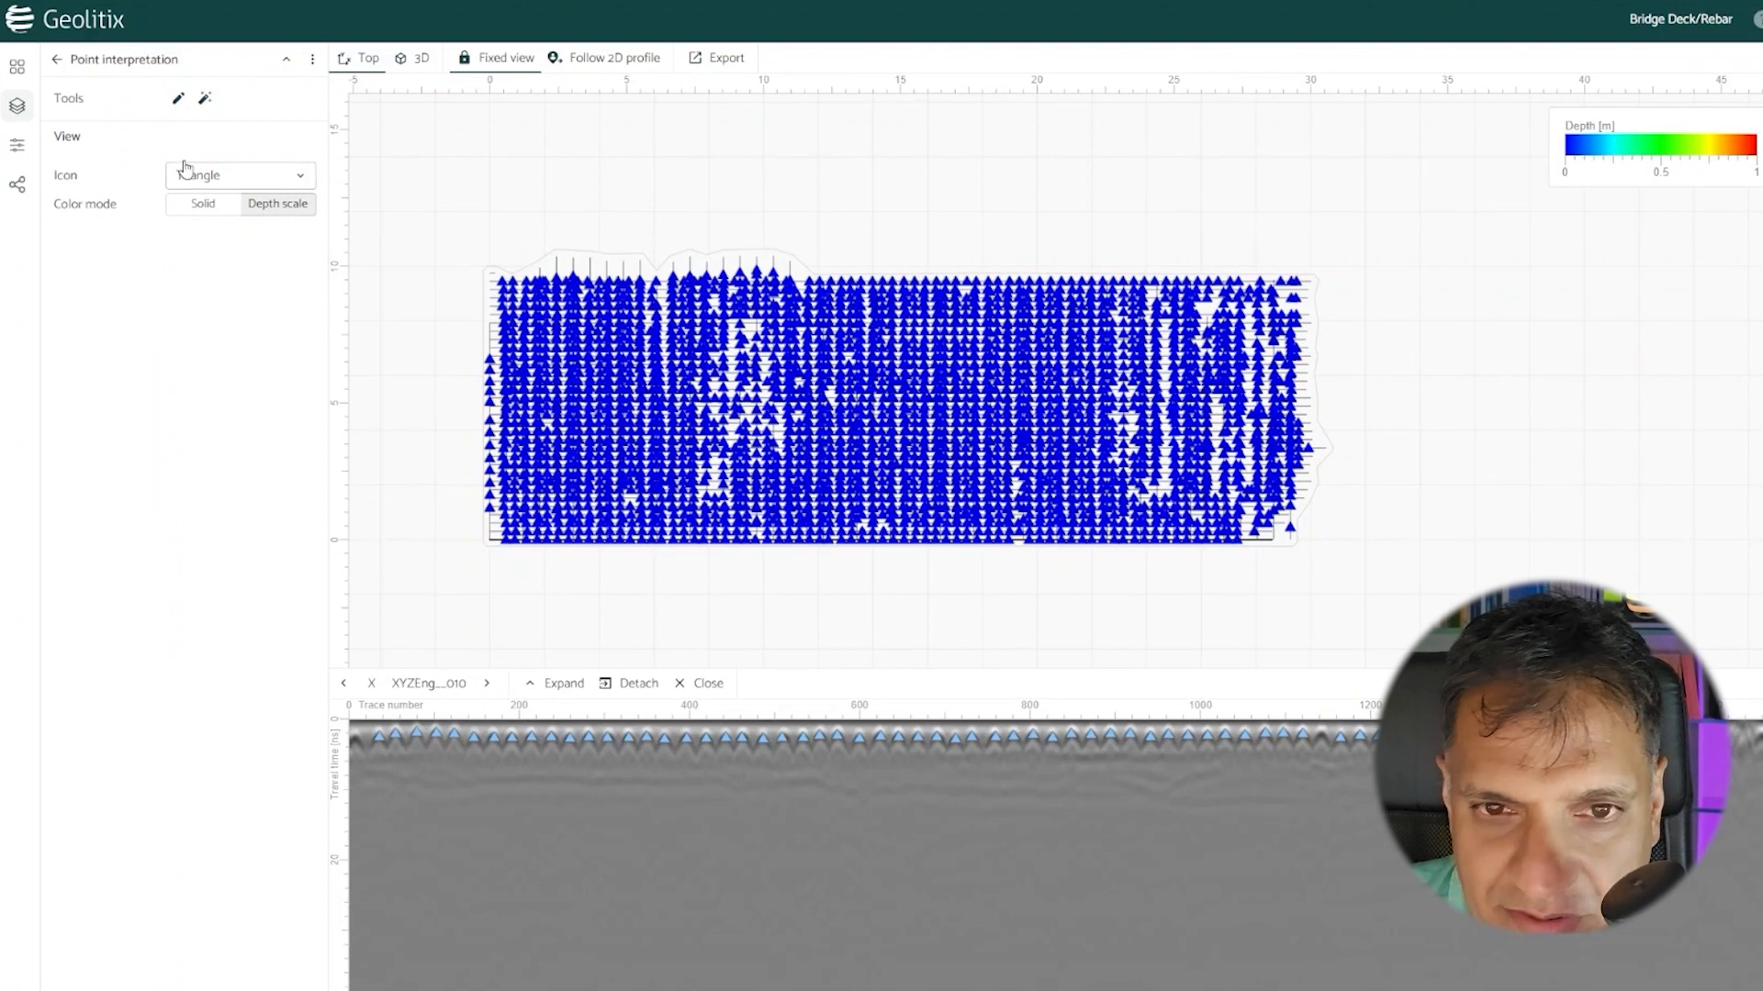
Step: Fit the velocity hyperbola to a rebar reflection in the XYZEng 010 profile and apply the fitted velocity
left_click(57, 60)
left_click(114, 130)
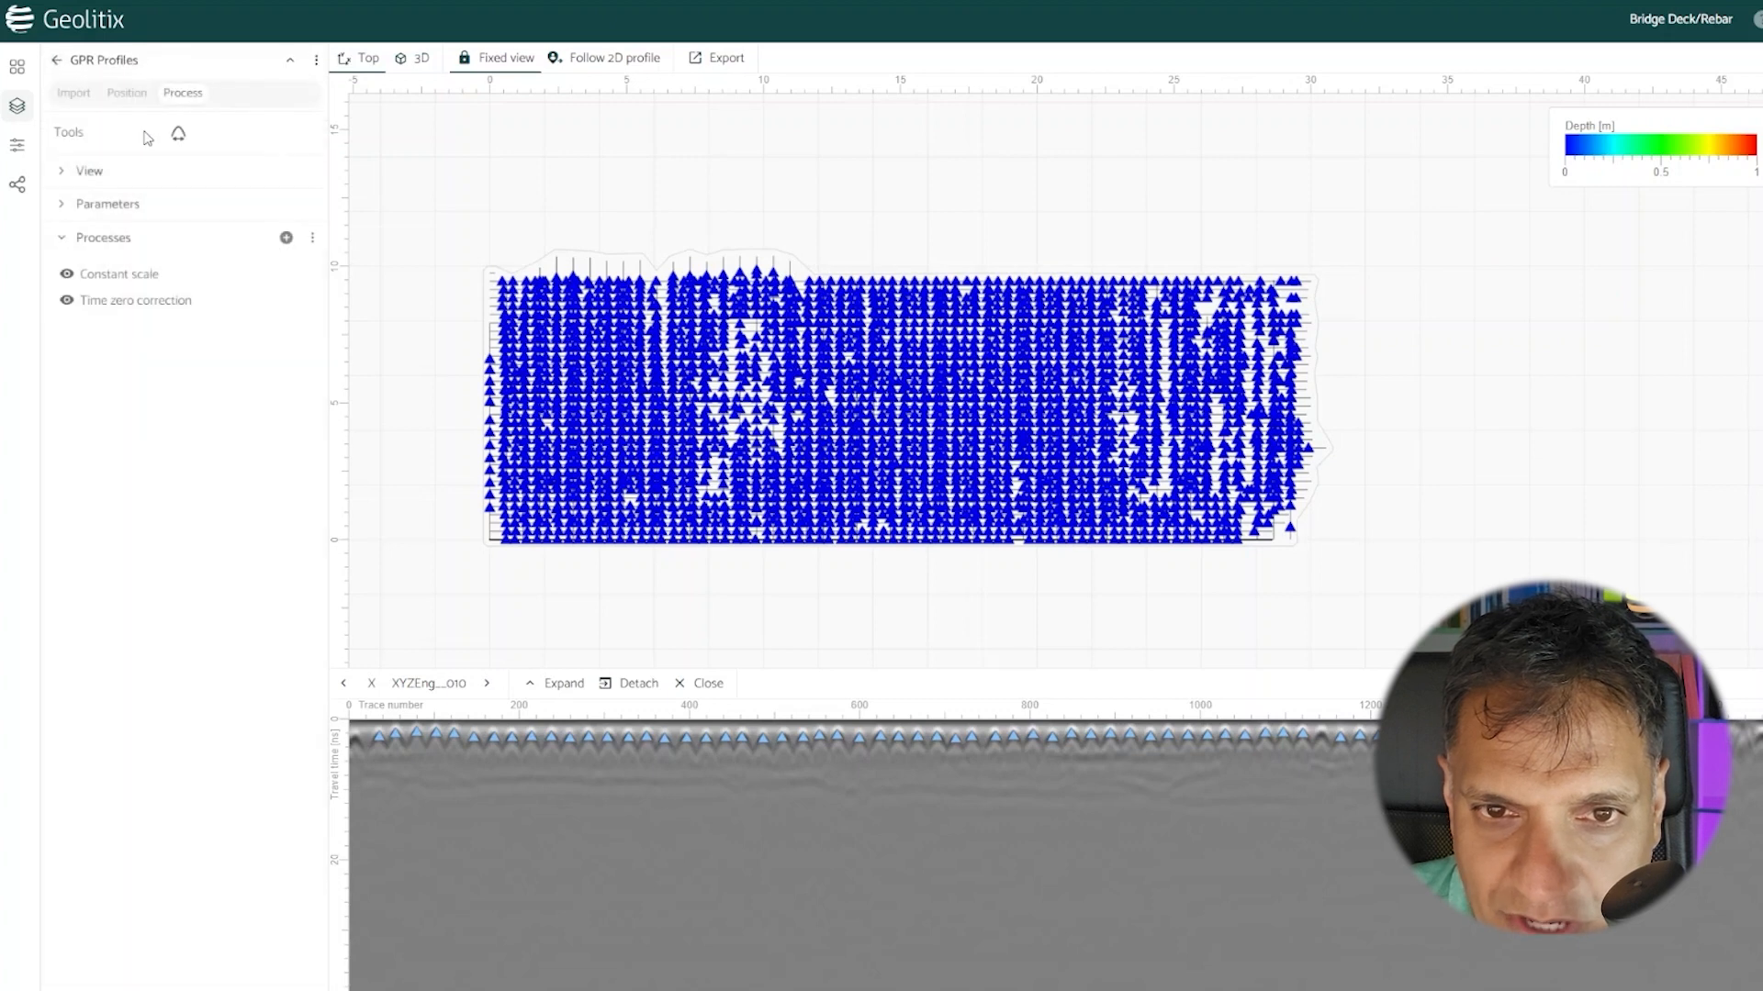
left_click(178, 134)
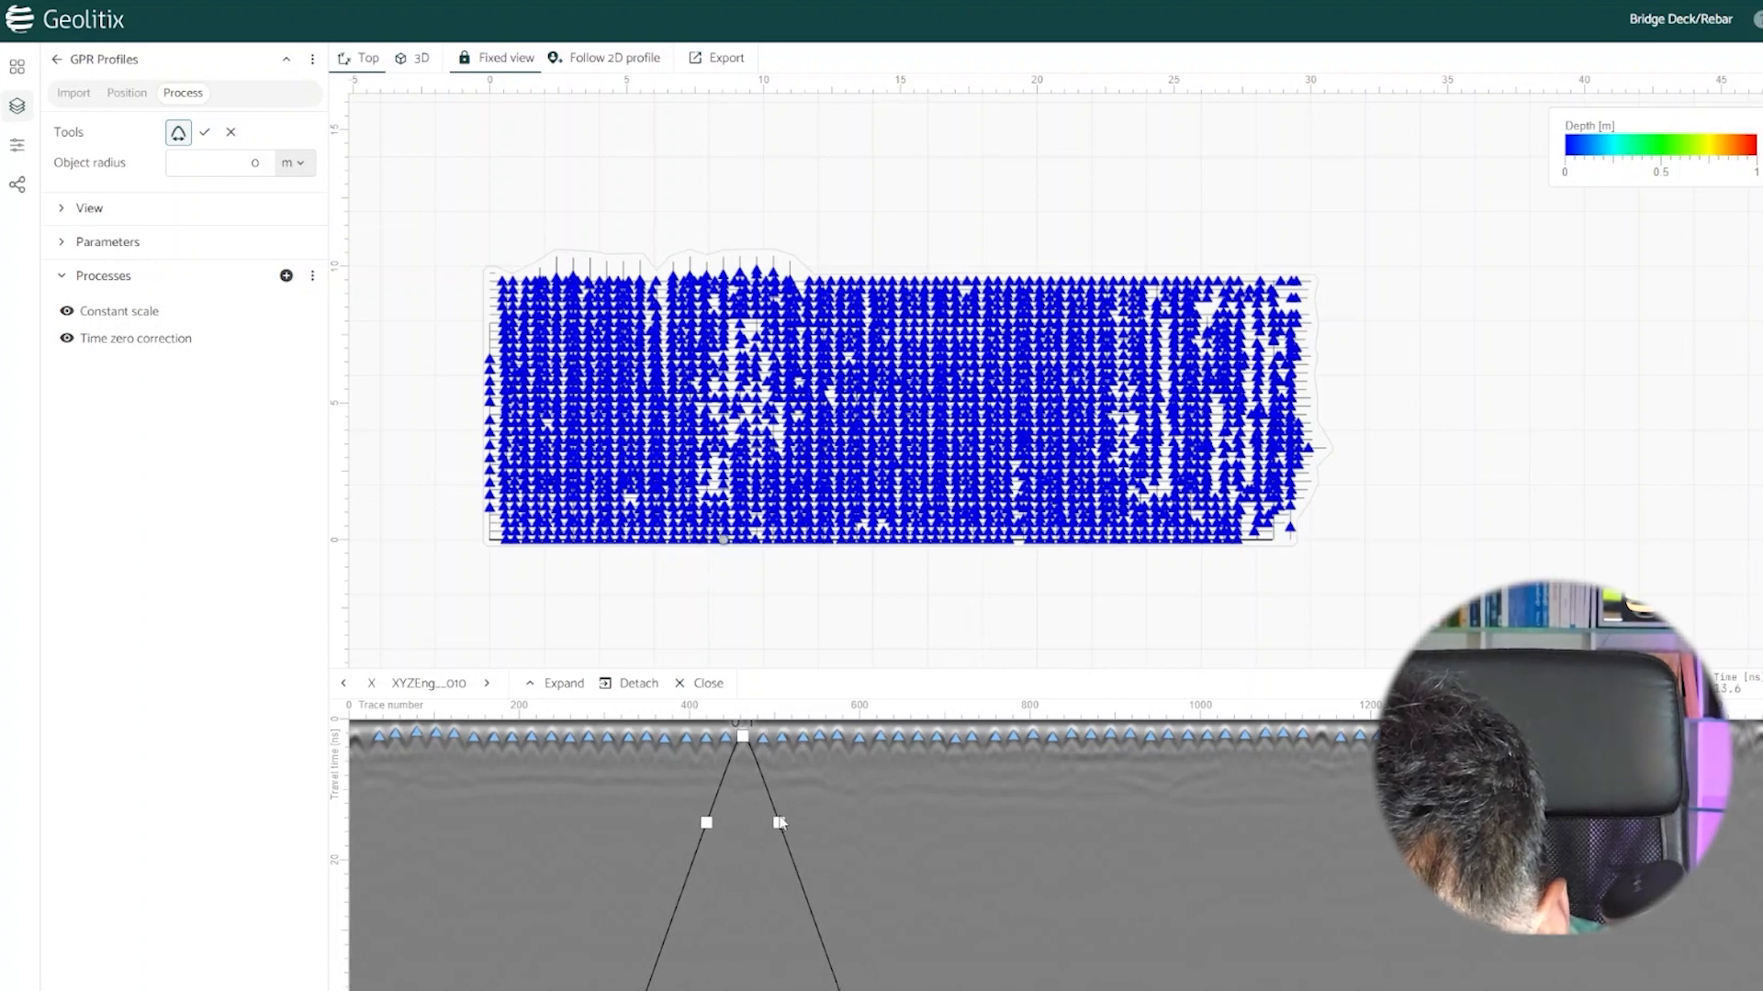
left_click_drag(776, 821, 775, 820)
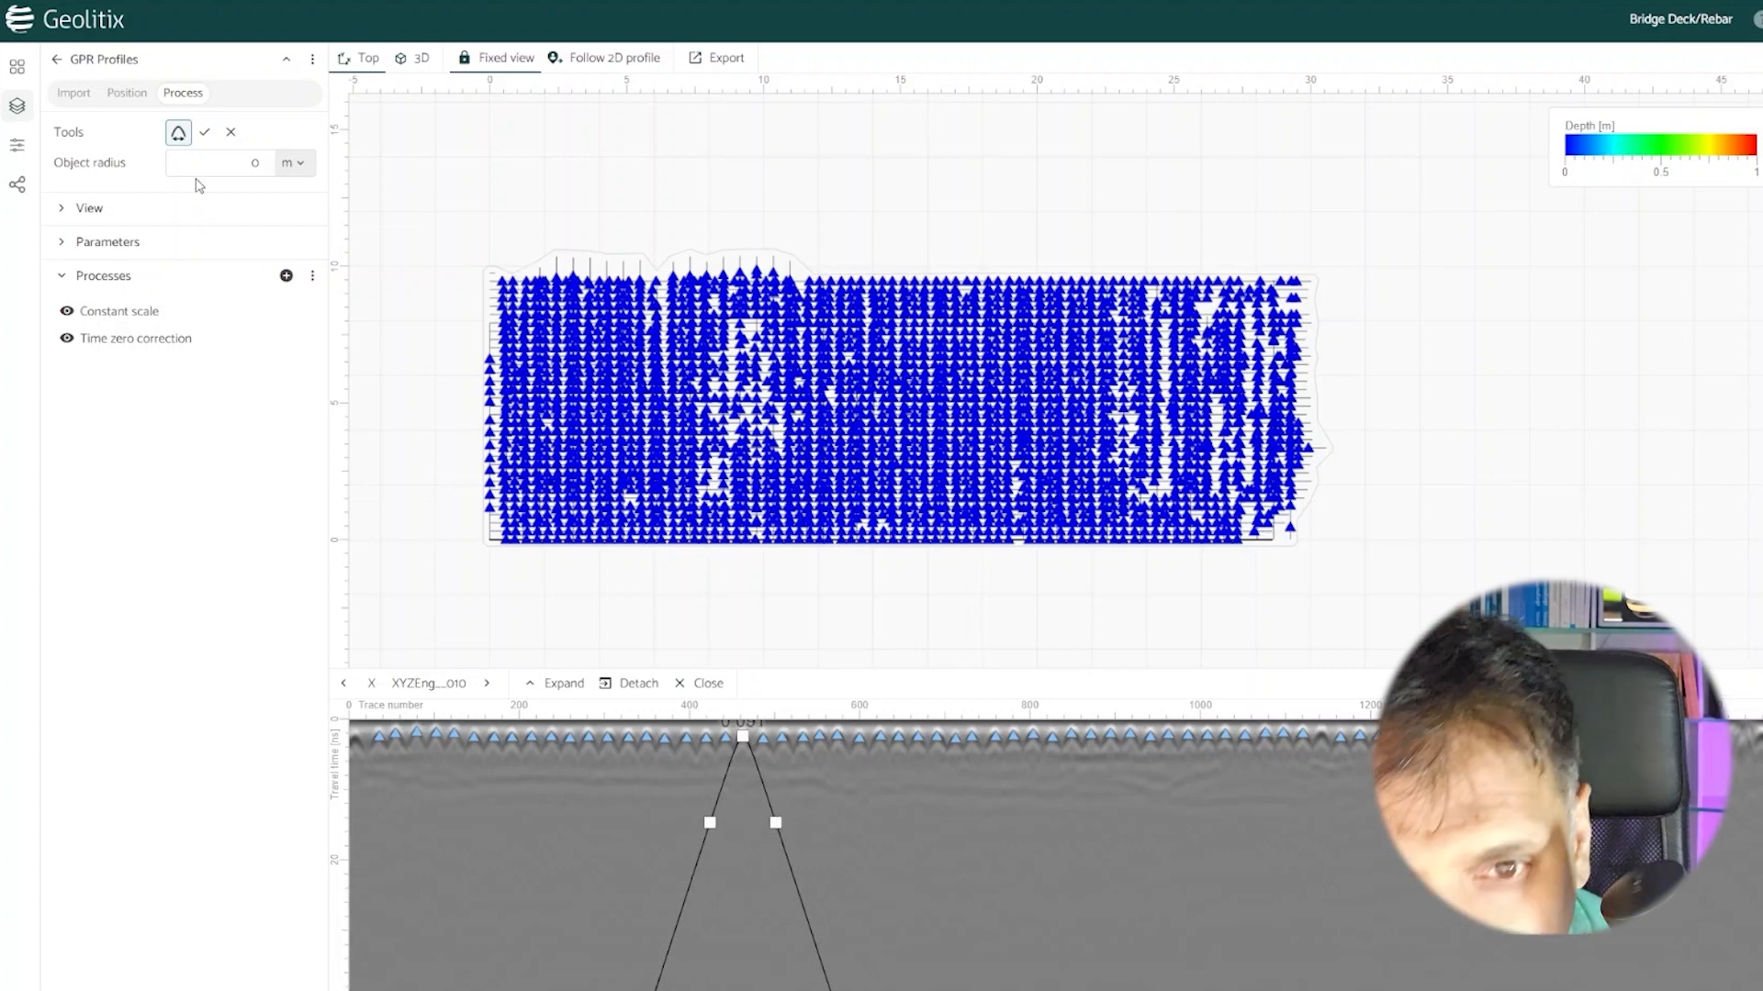
left_click(205, 131)
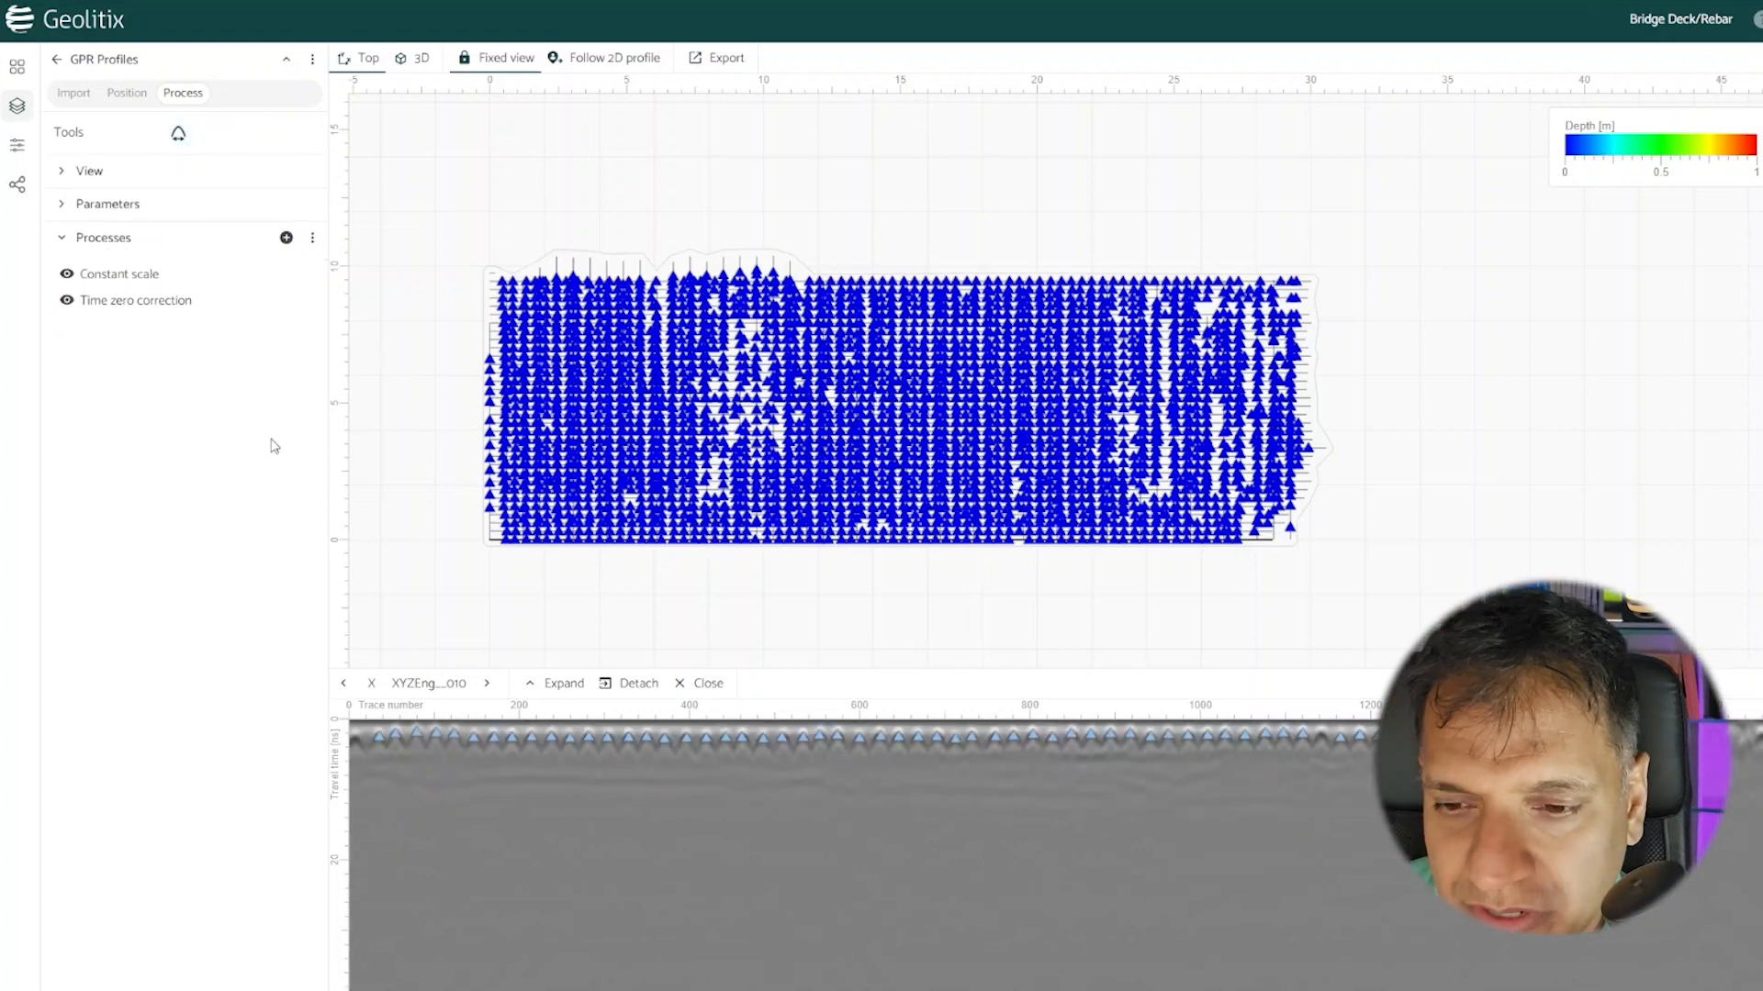
Step: Set the upper limit of the depth scale's range to 0.5 m
left_click(16, 145)
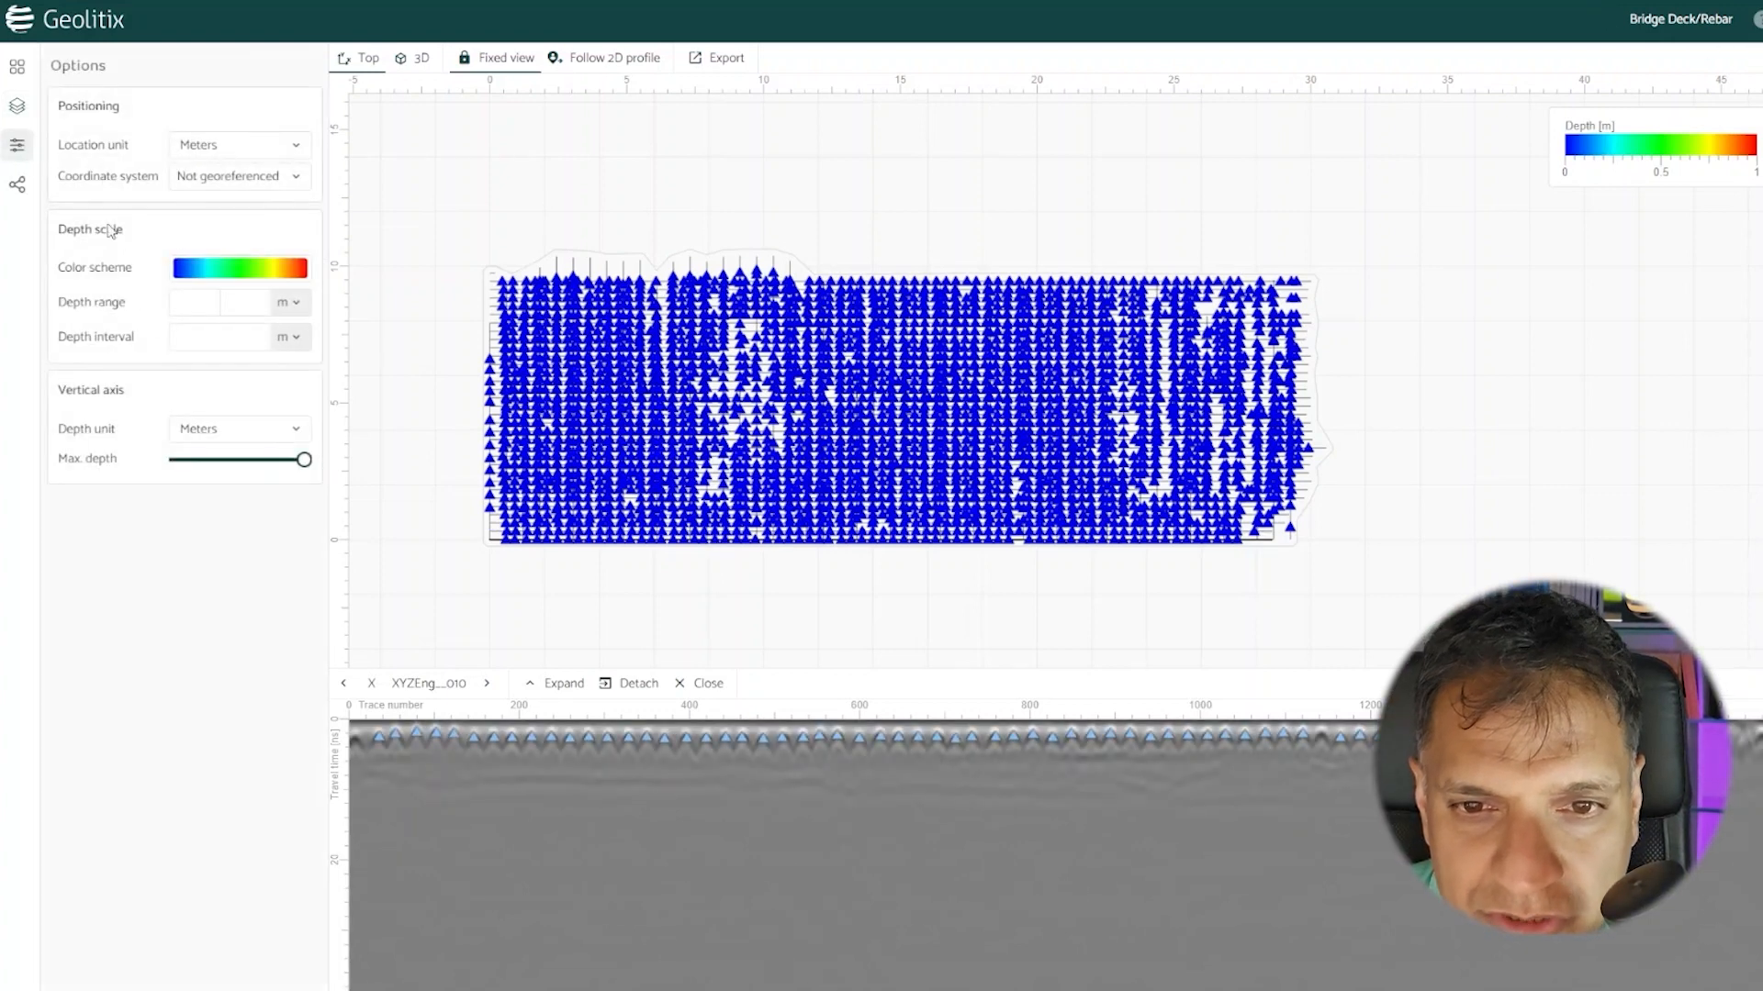
left_click(232, 303)
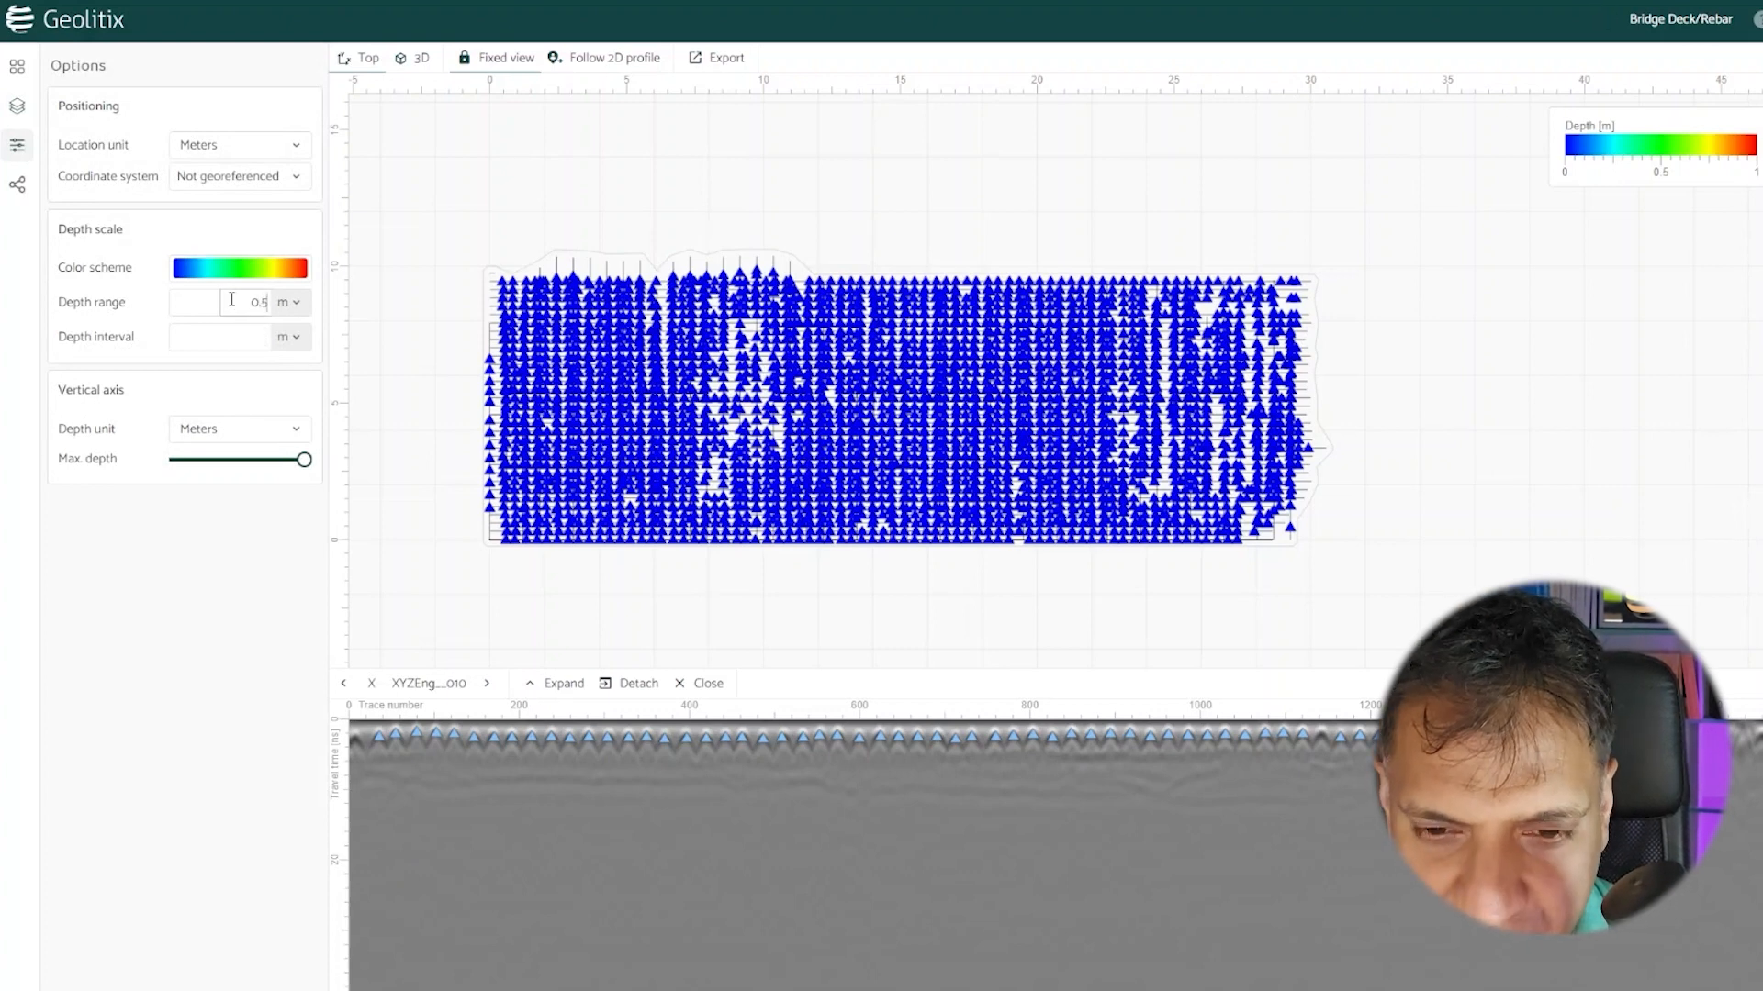
left_click(261, 596)
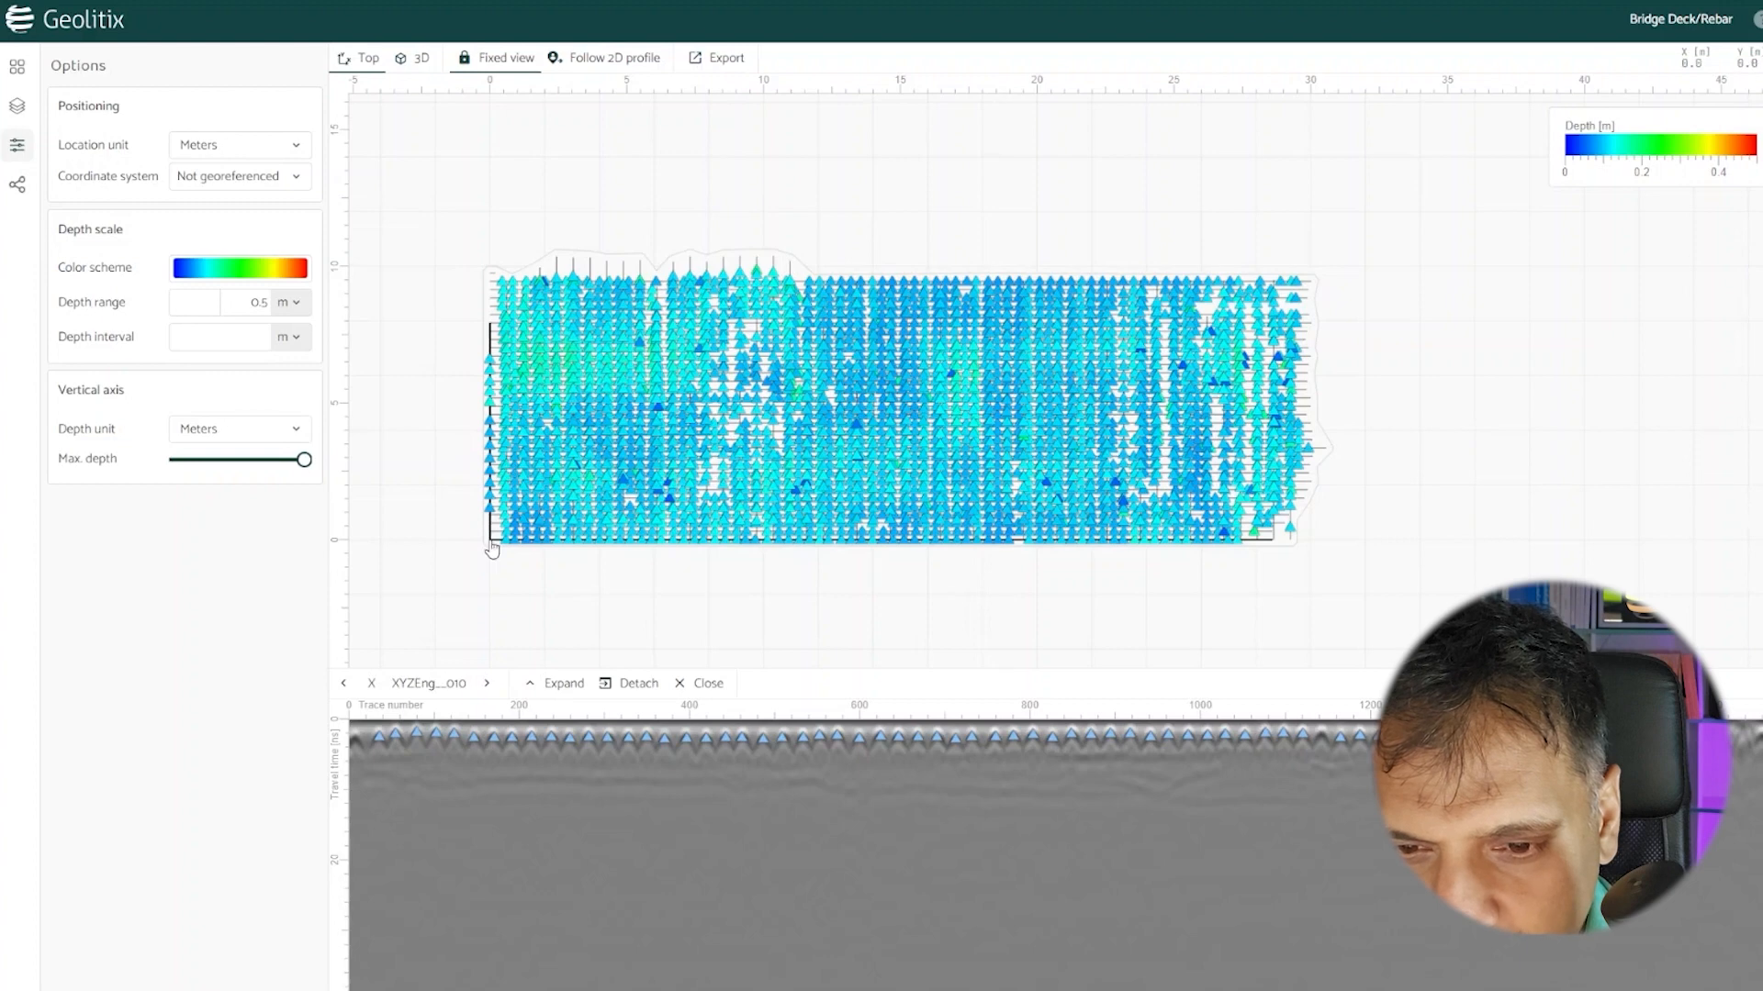
Step: Edit the point interpretation layer and add the missing point on the first hyperbola of the XYZEng 010 profile
left_click(17, 106)
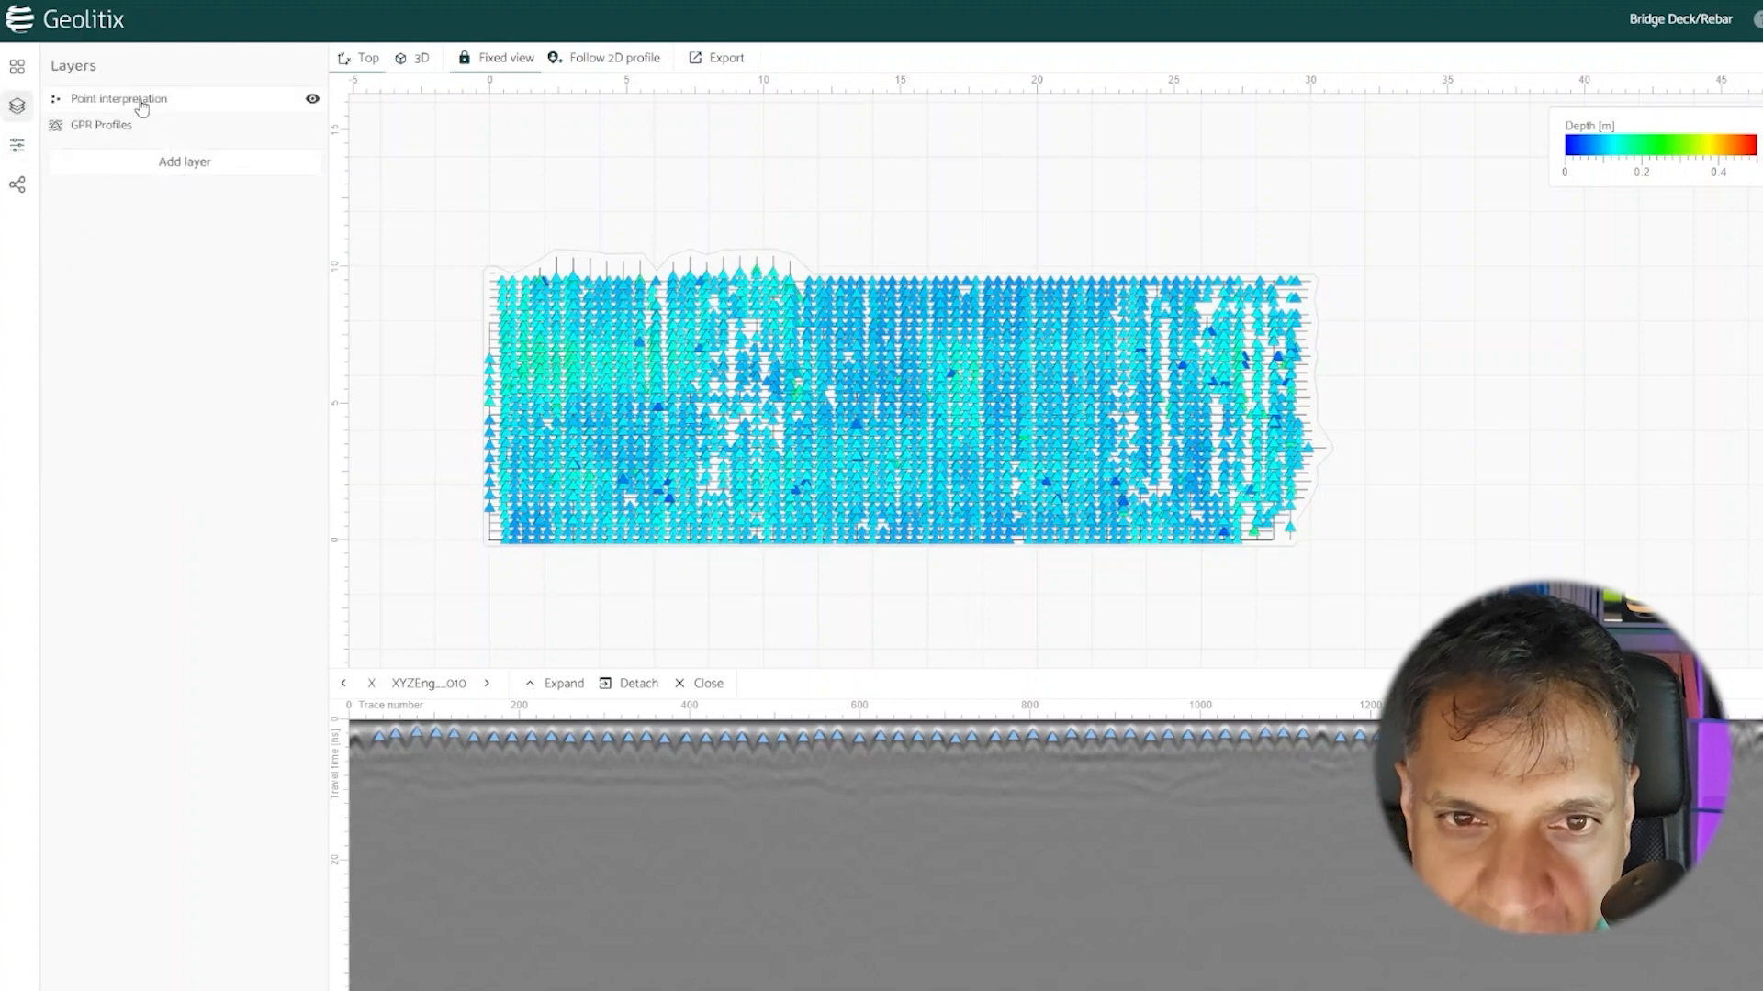
left_click(144, 100)
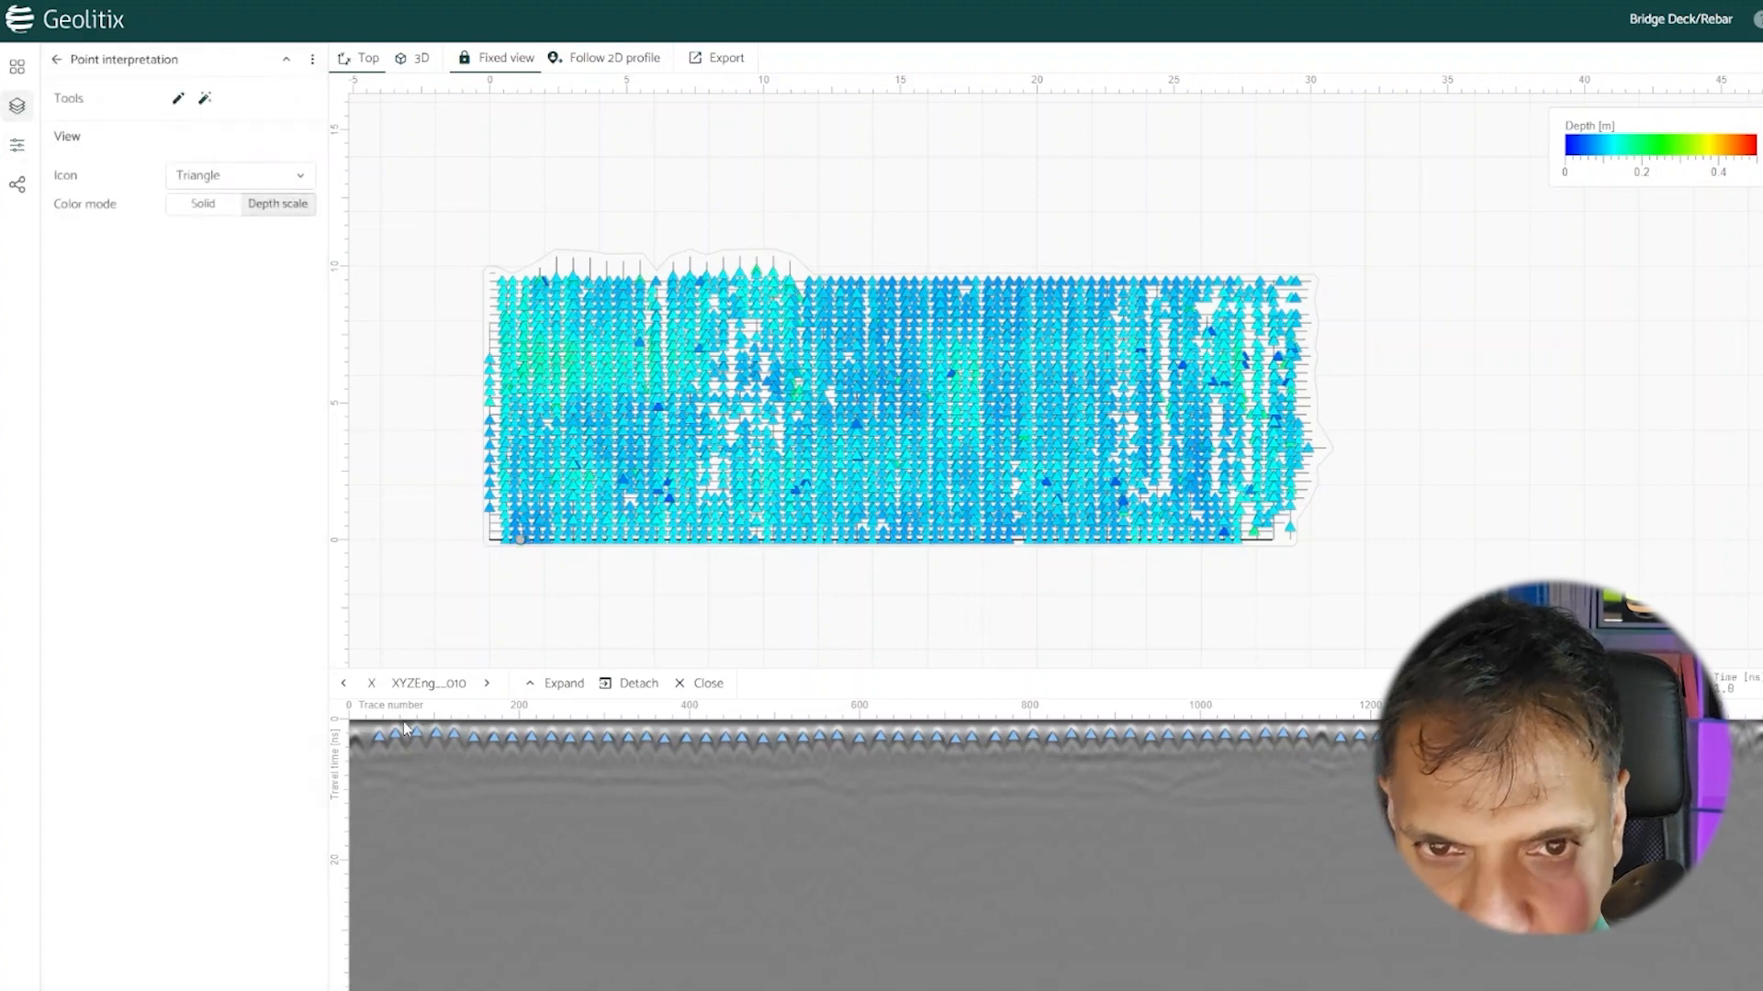
left_click(178, 98)
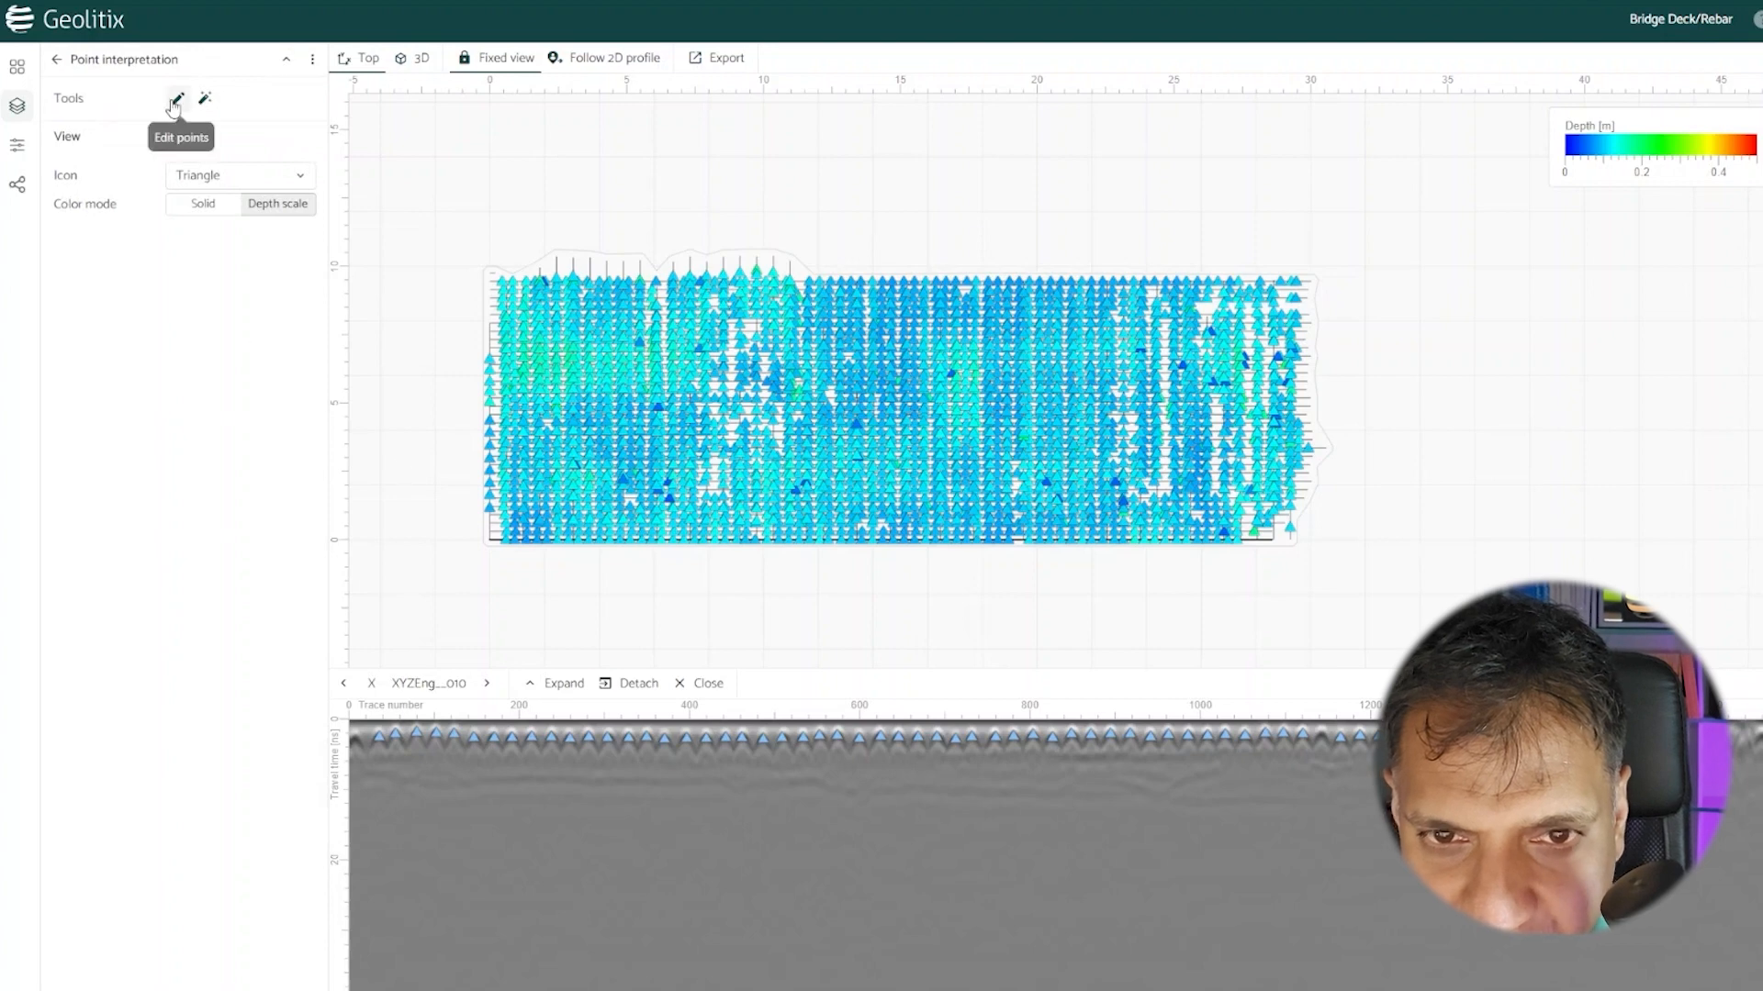
left_click(356, 740)
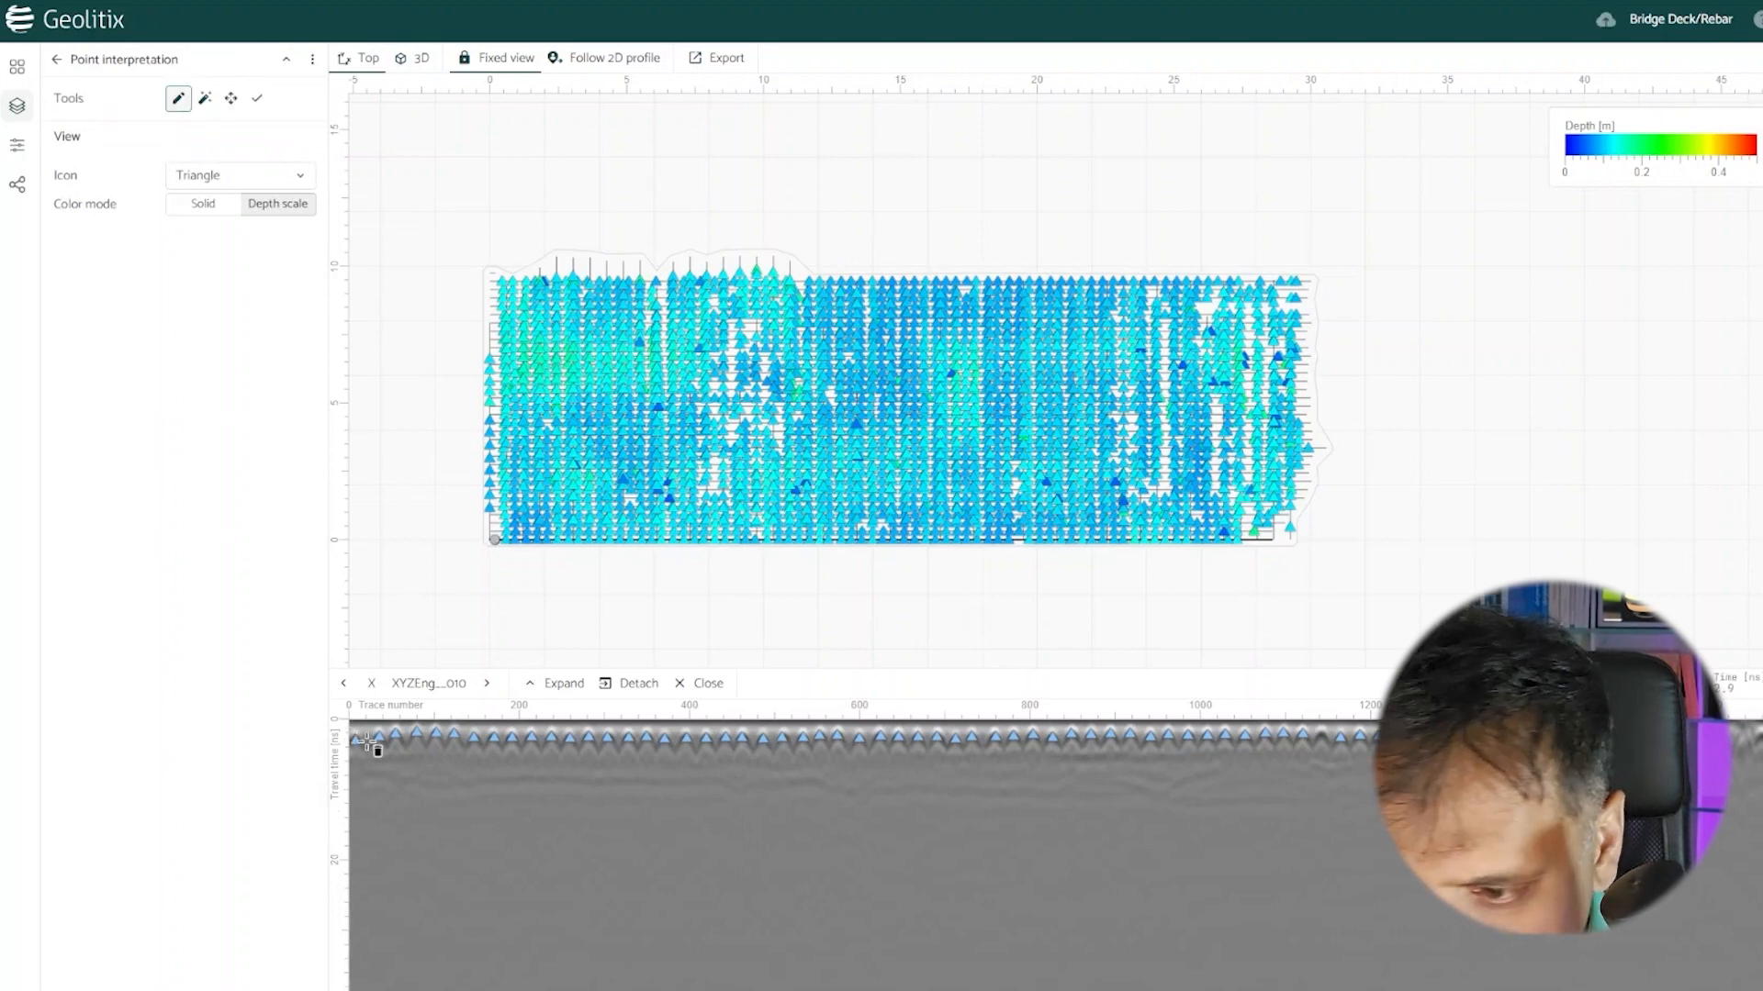
Step: Add the missing points on two more hyperbolas of the XYZEng 010 profile and two hyperbolas of the XYZEng 011 profile
left_click(1324, 736)
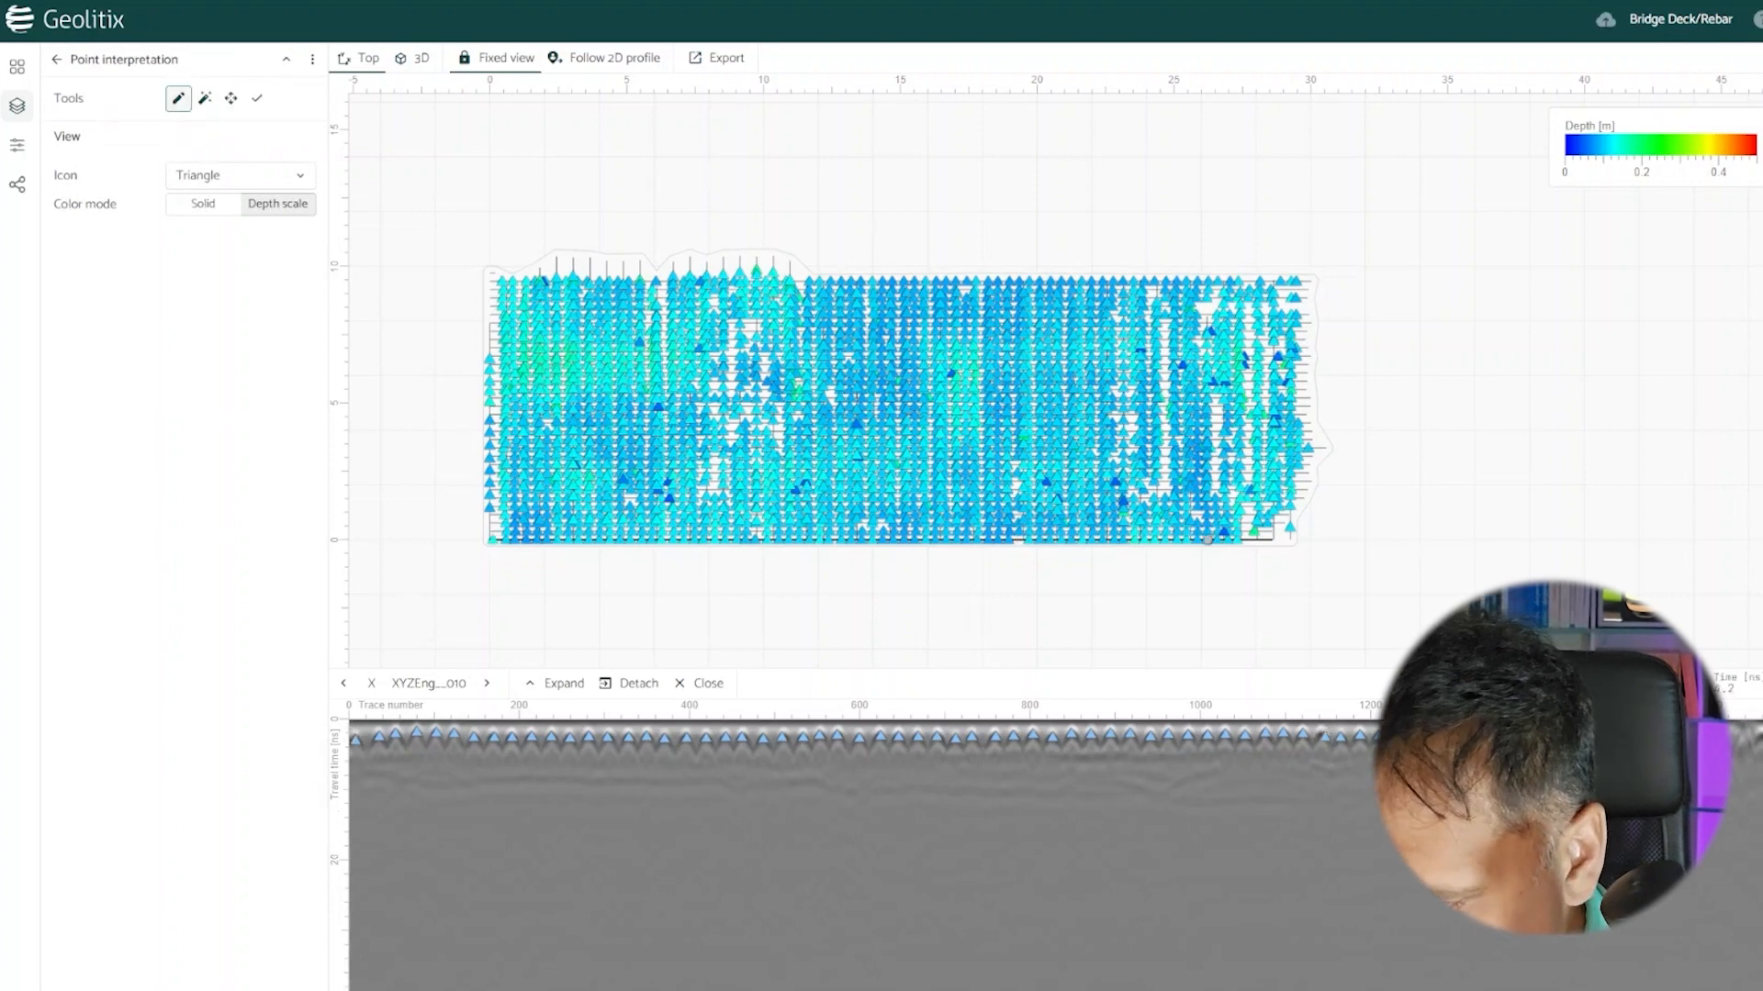
left_click(1754, 736)
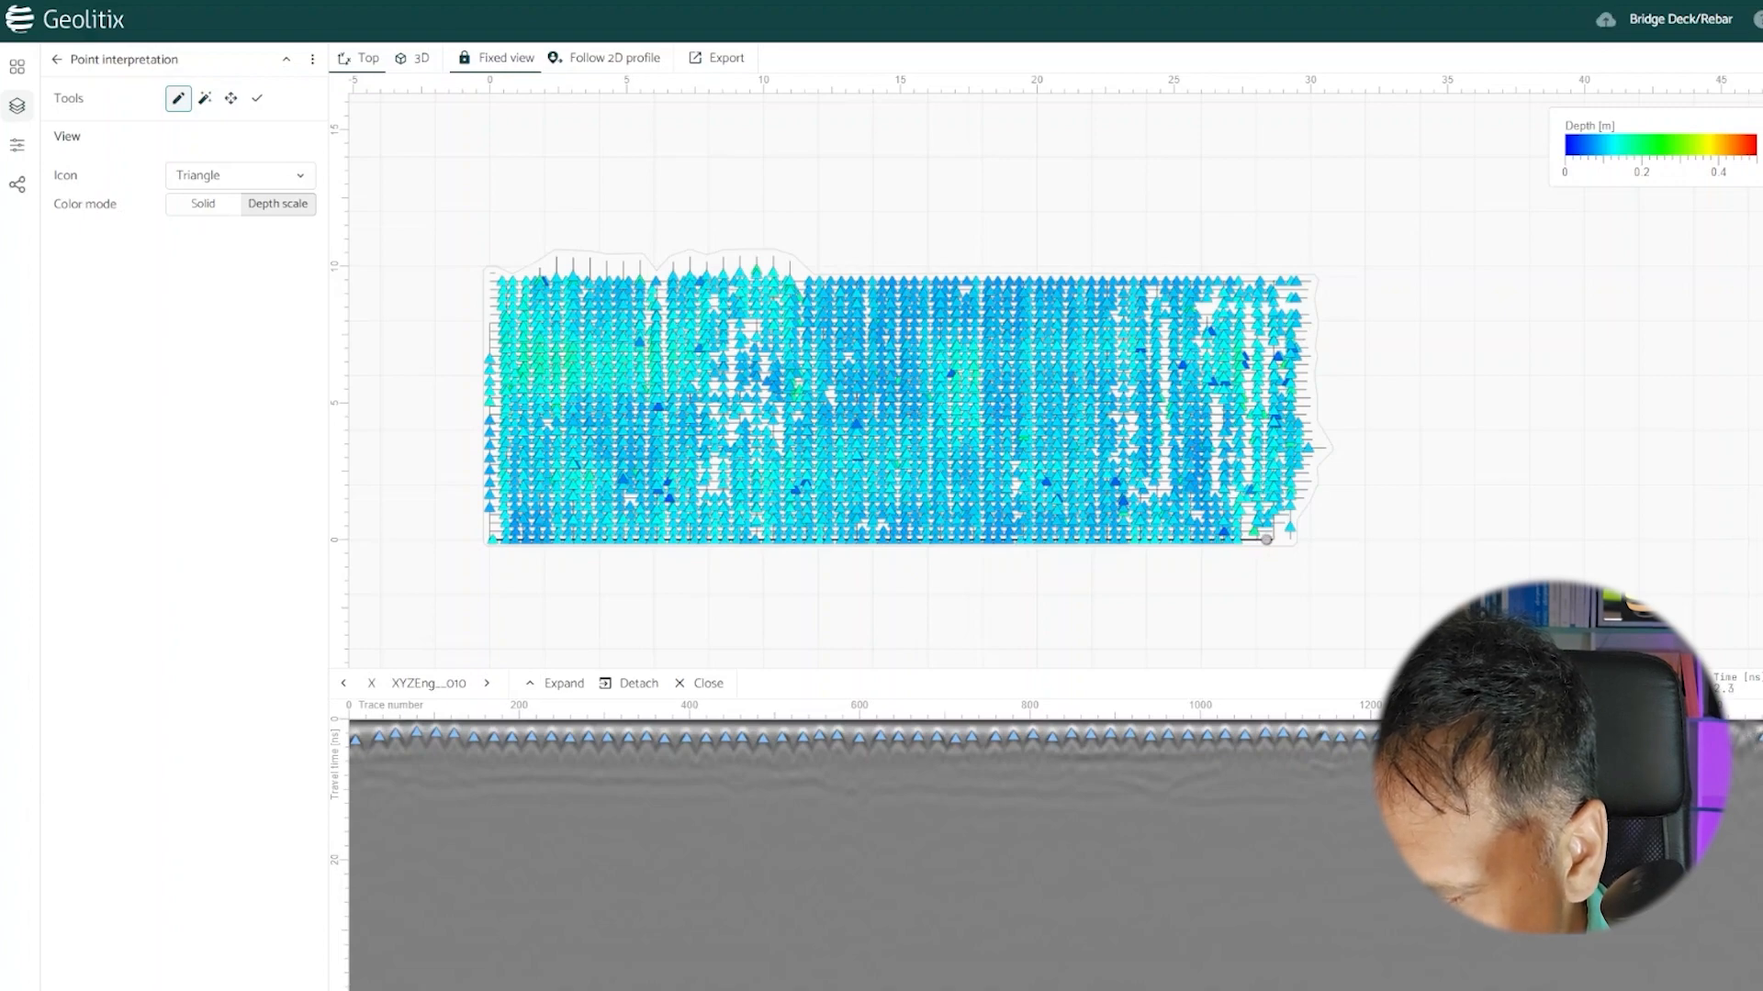
scroll(1242, 548, "up", 2)
scroll(1242, 546, "up", 2)
left_click(1261, 529)
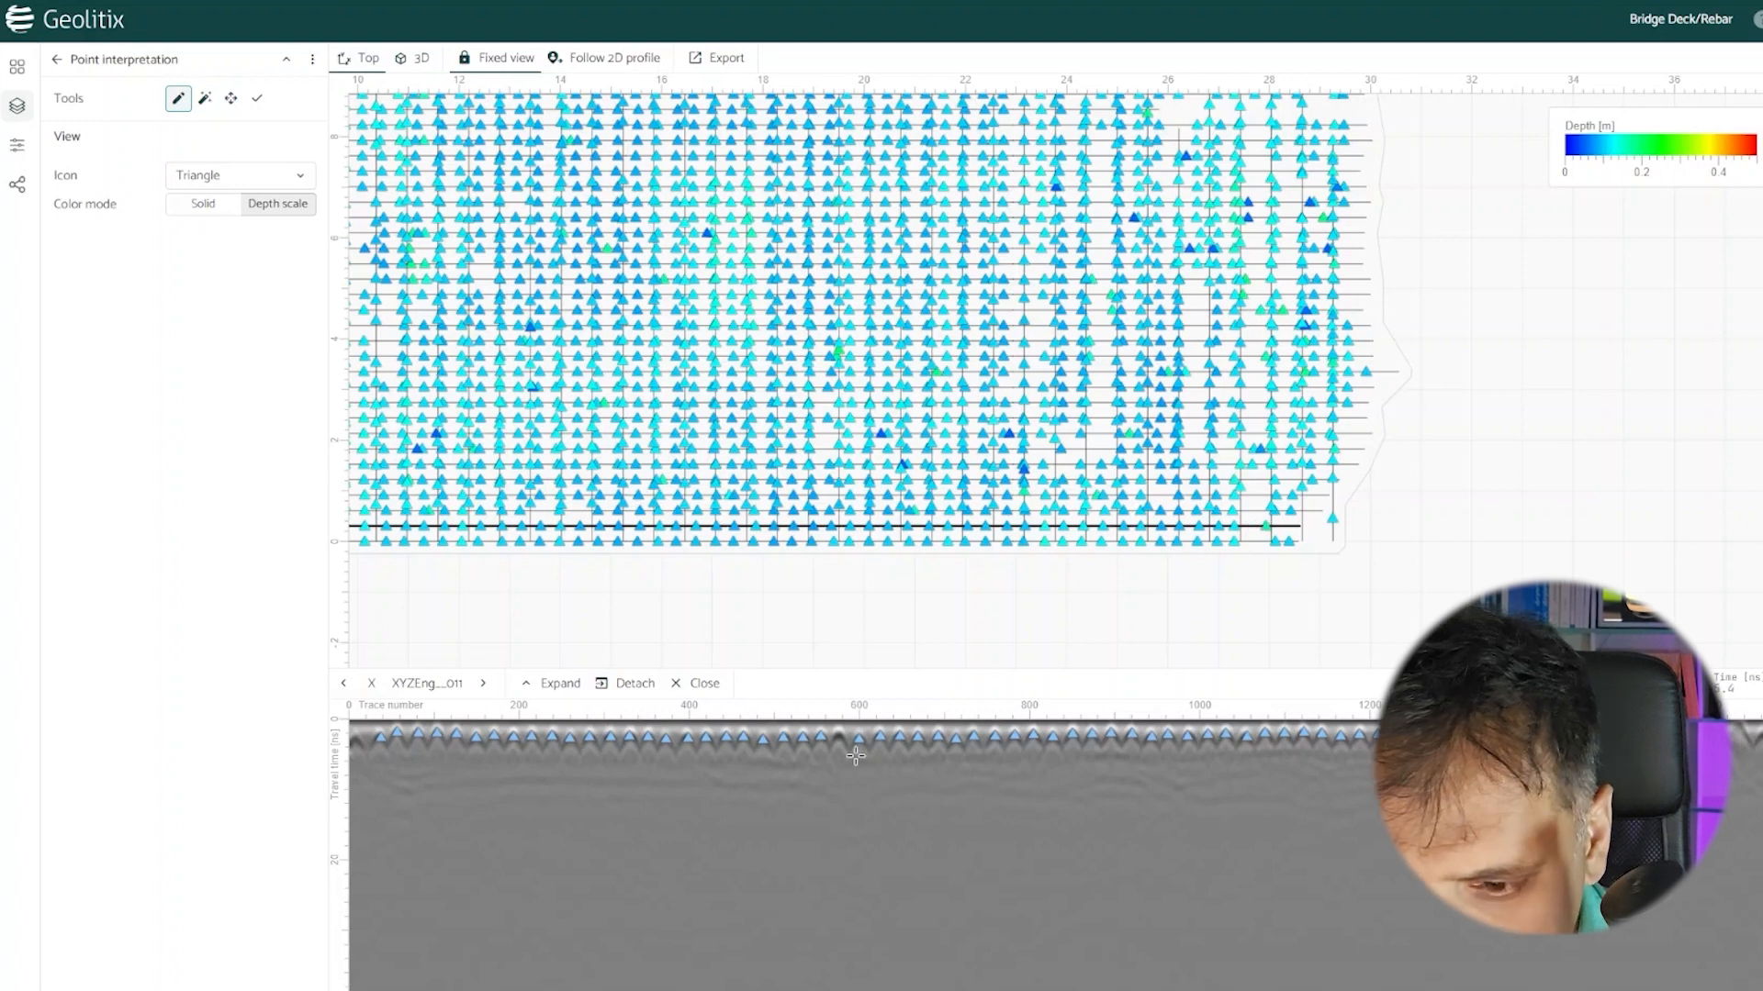
left_click(836, 737)
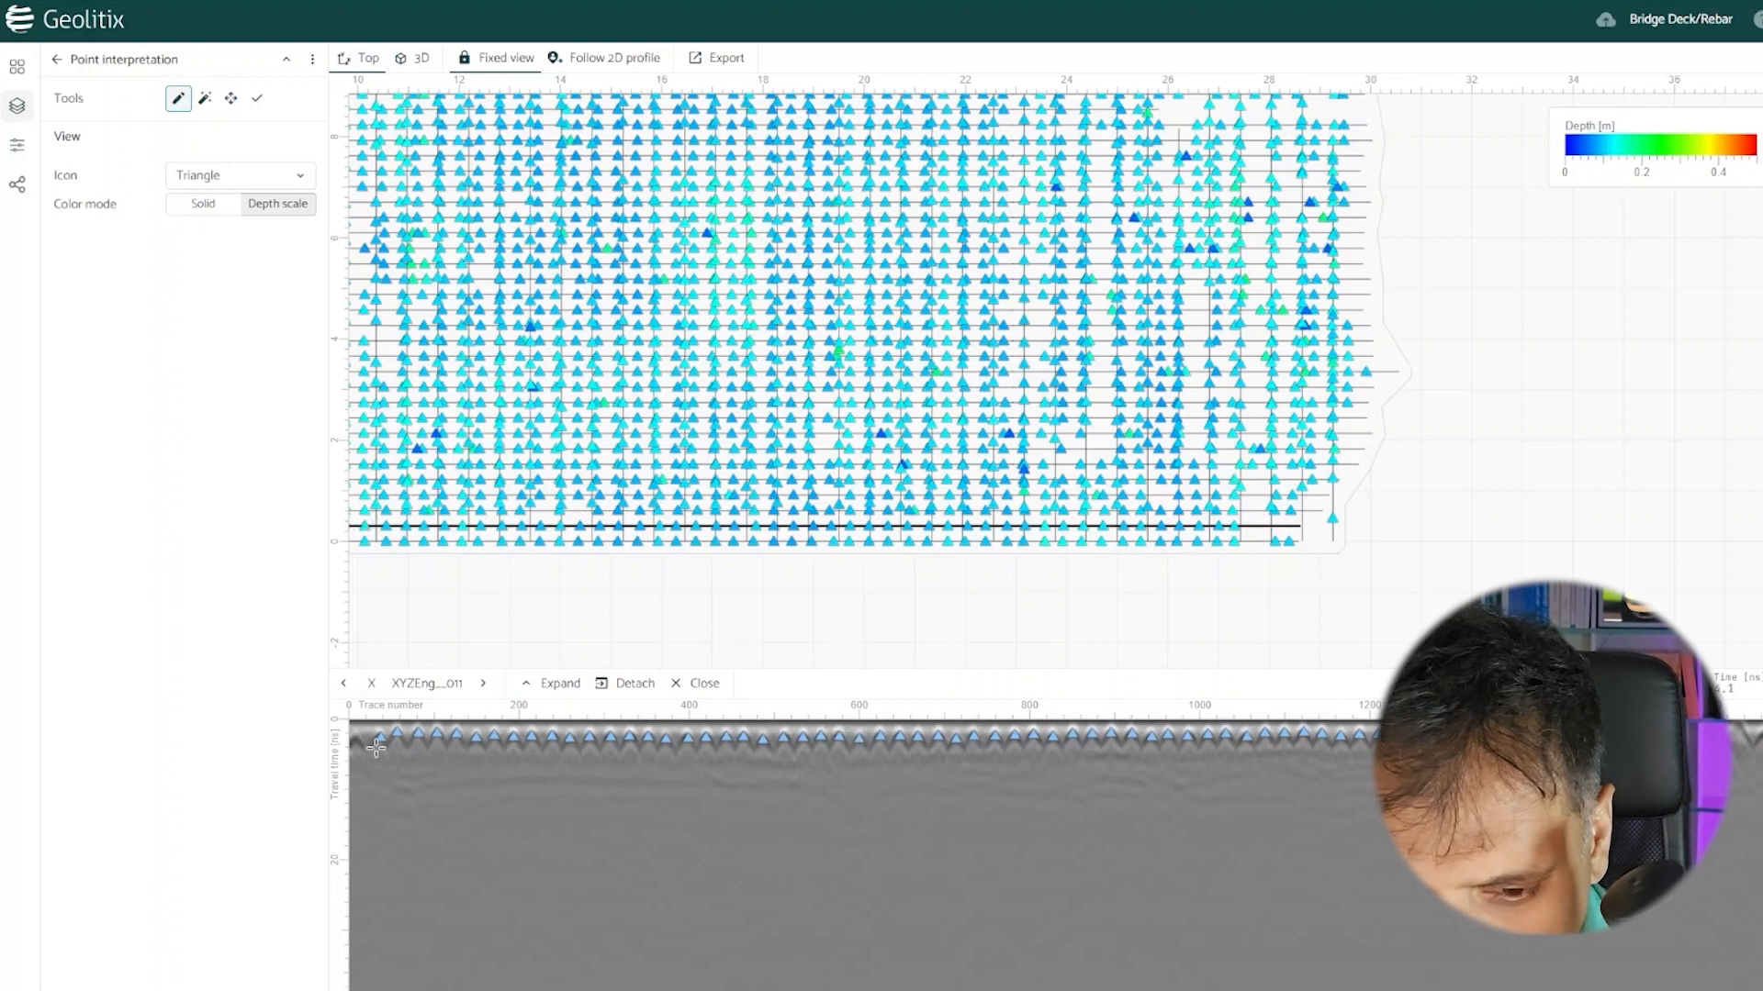
left_click(357, 740)
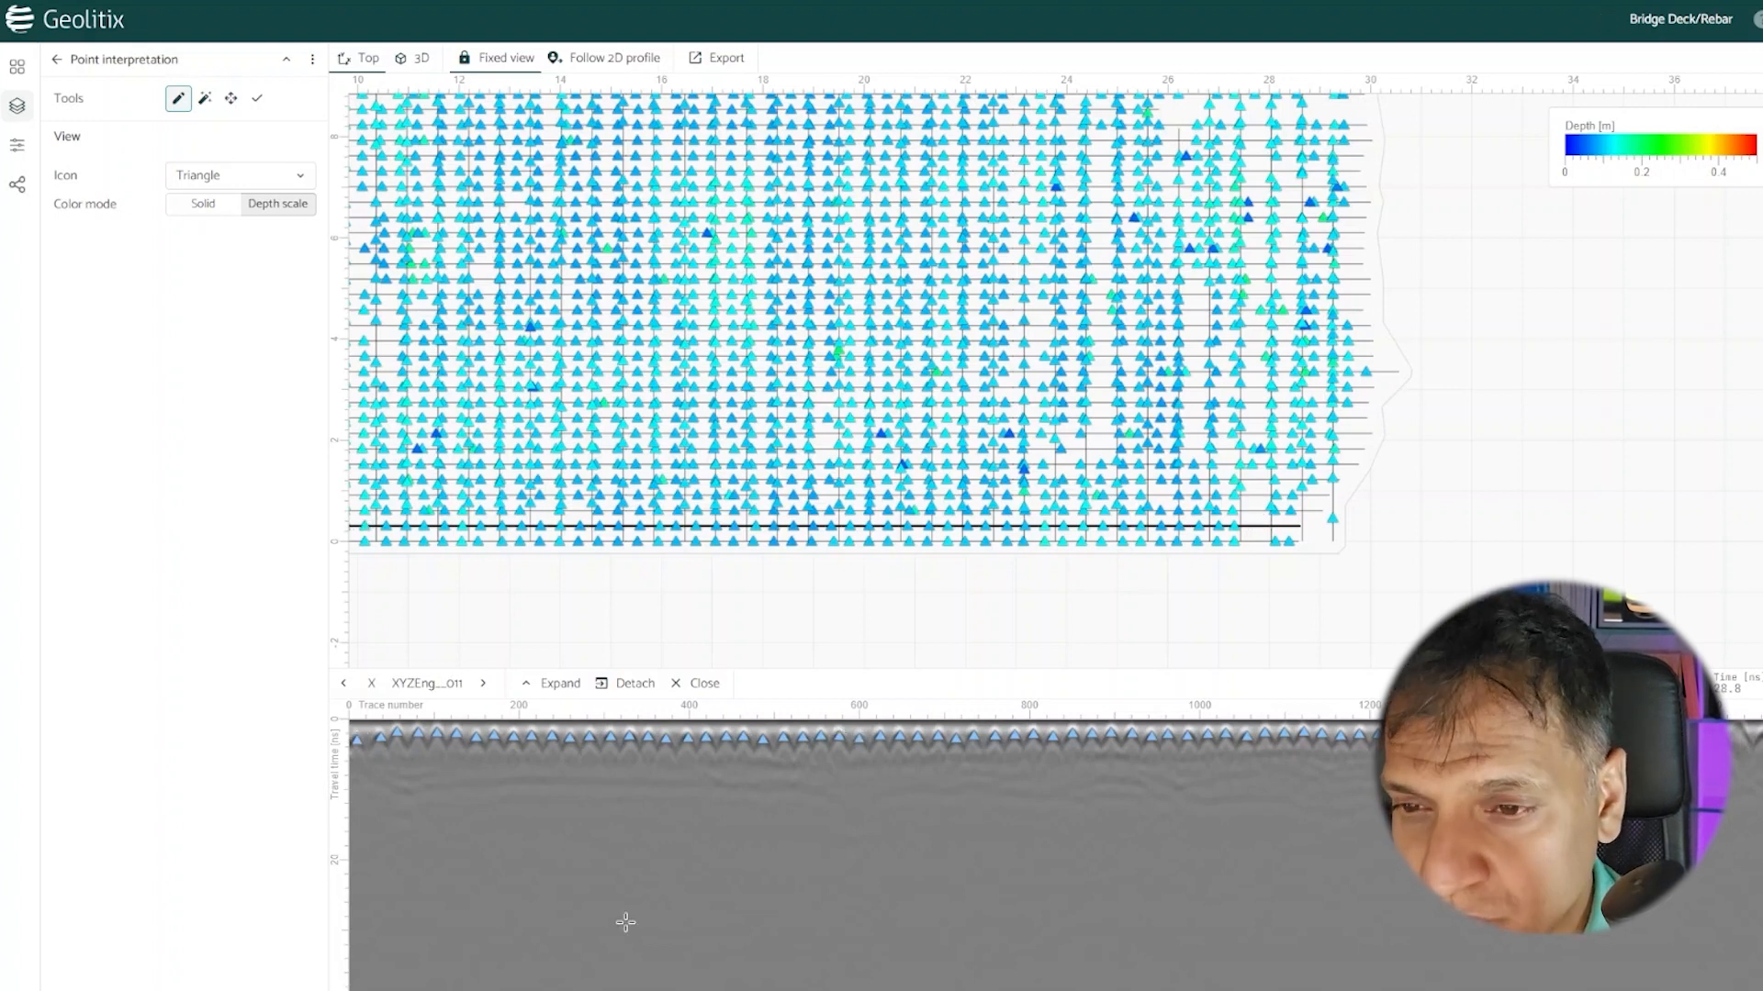
Step: Add the missing points on the hyperbolas near traces 20, 95 and 120 of the XYZEng 083 profile and leave the point layer's settings
left_click(1086, 453)
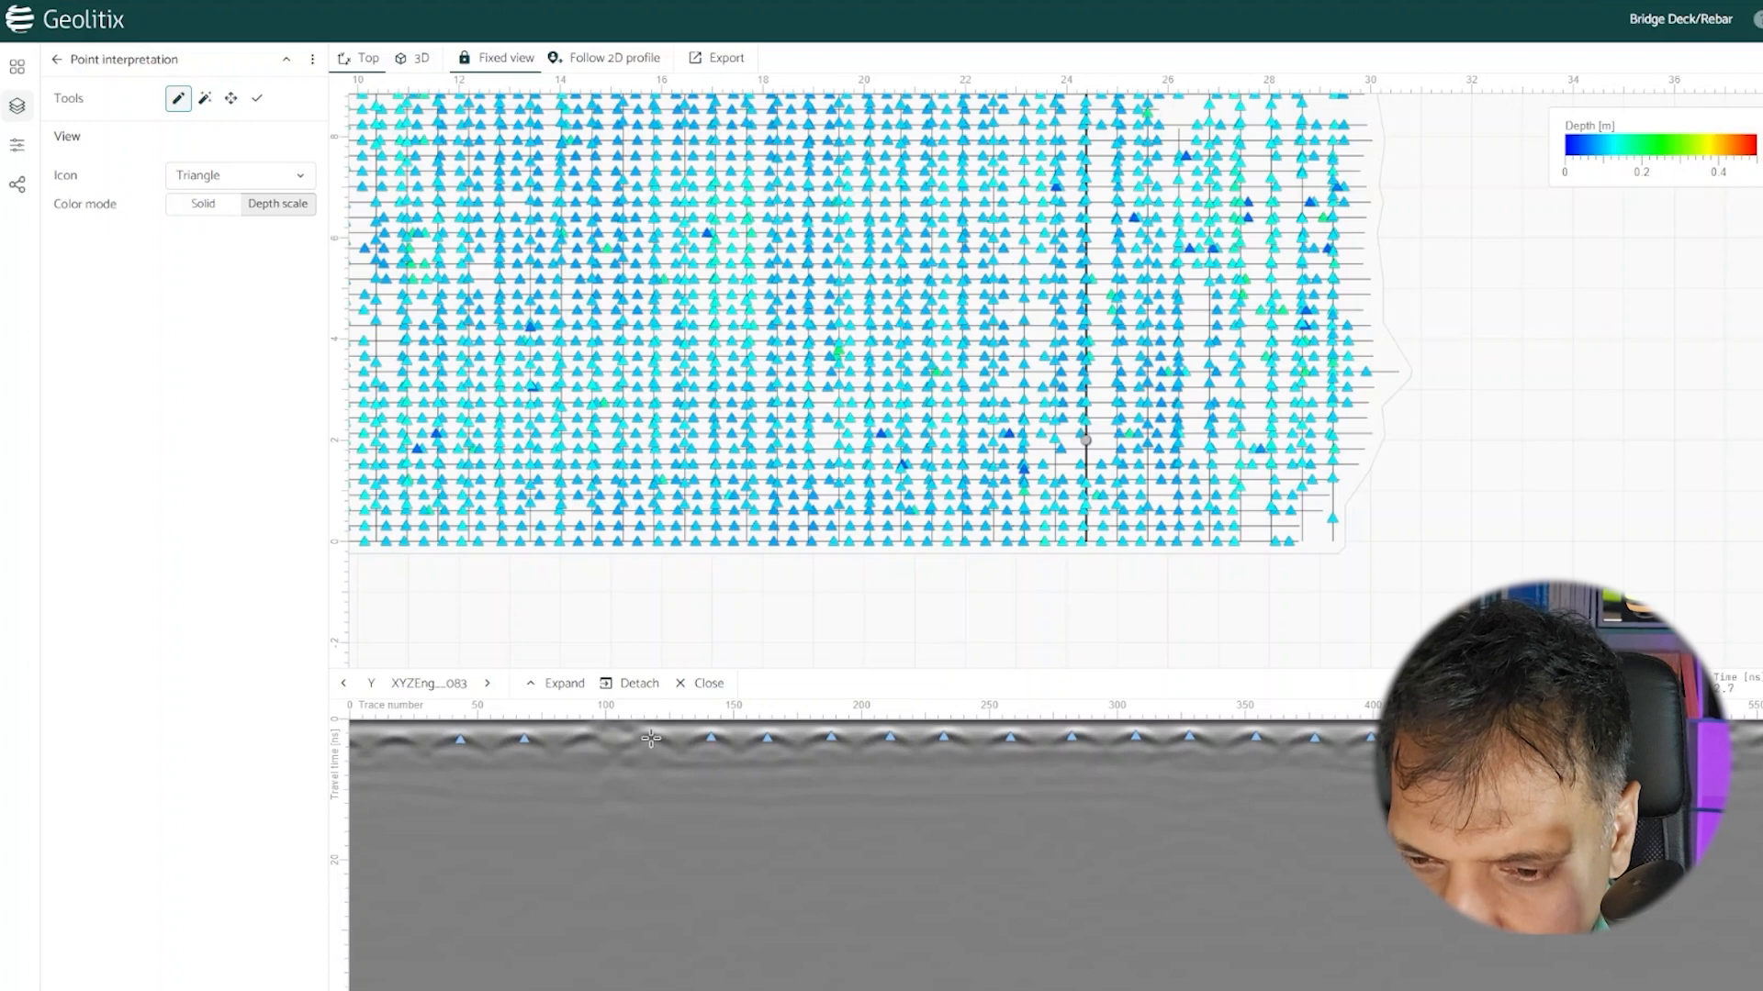
left_click(588, 737)
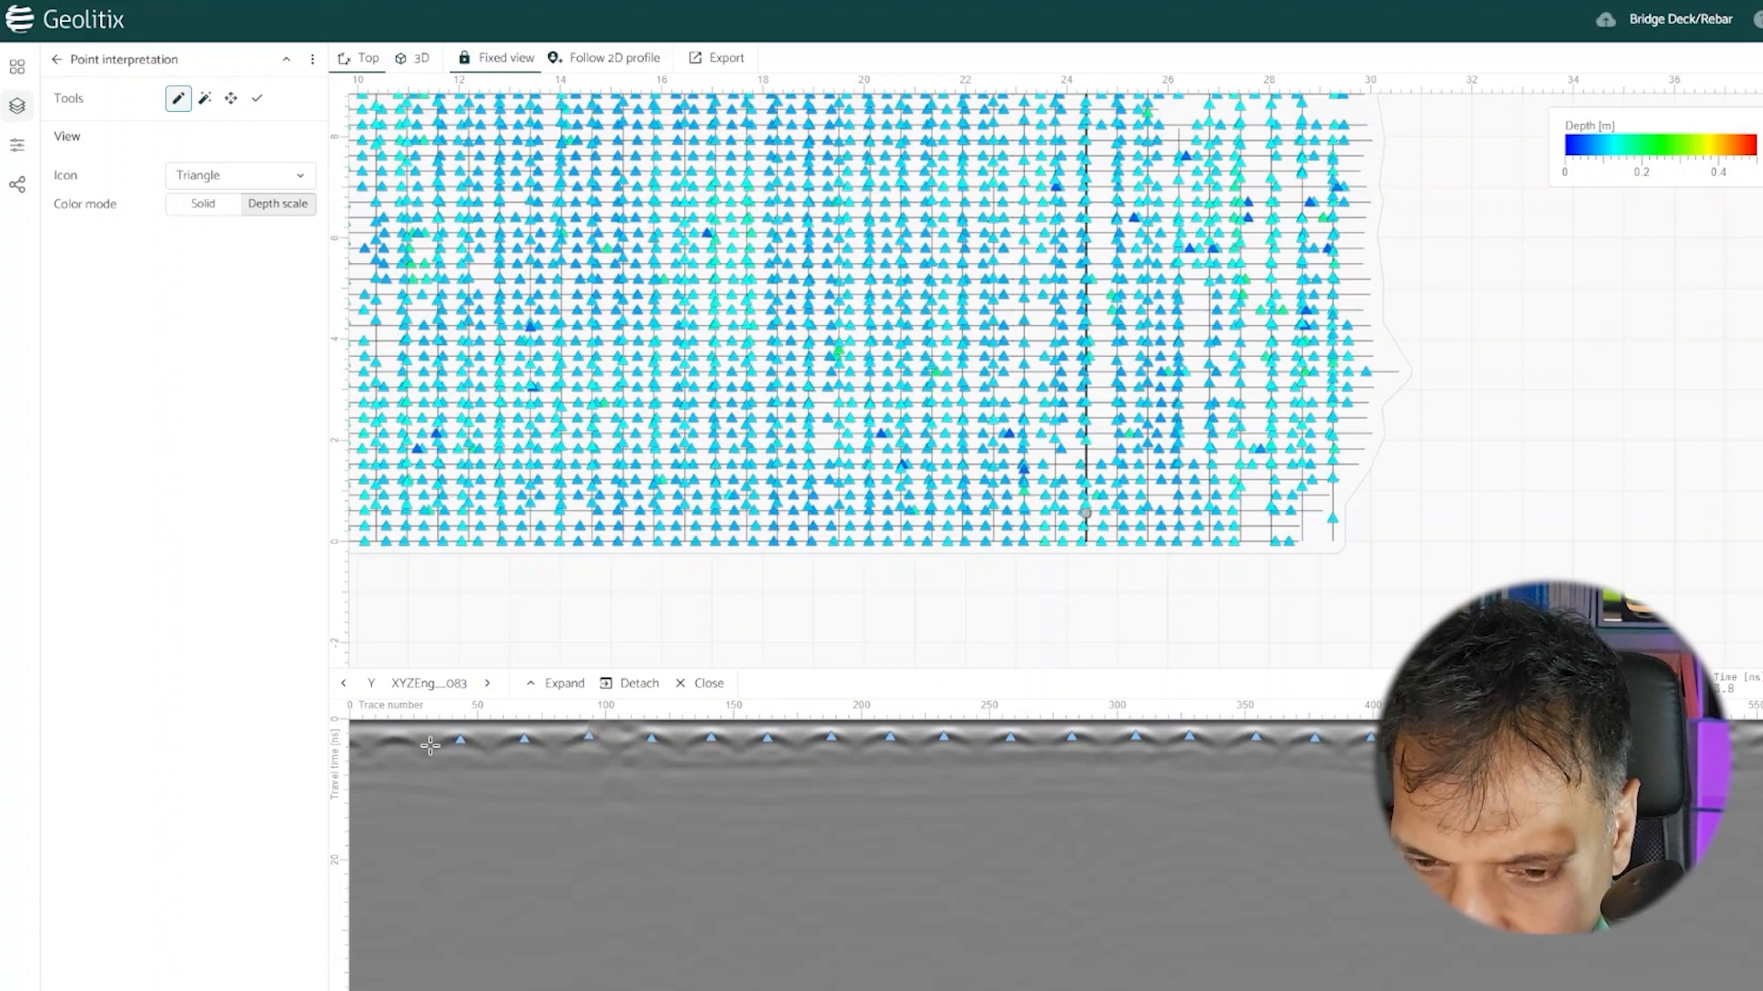
left_click(400, 741)
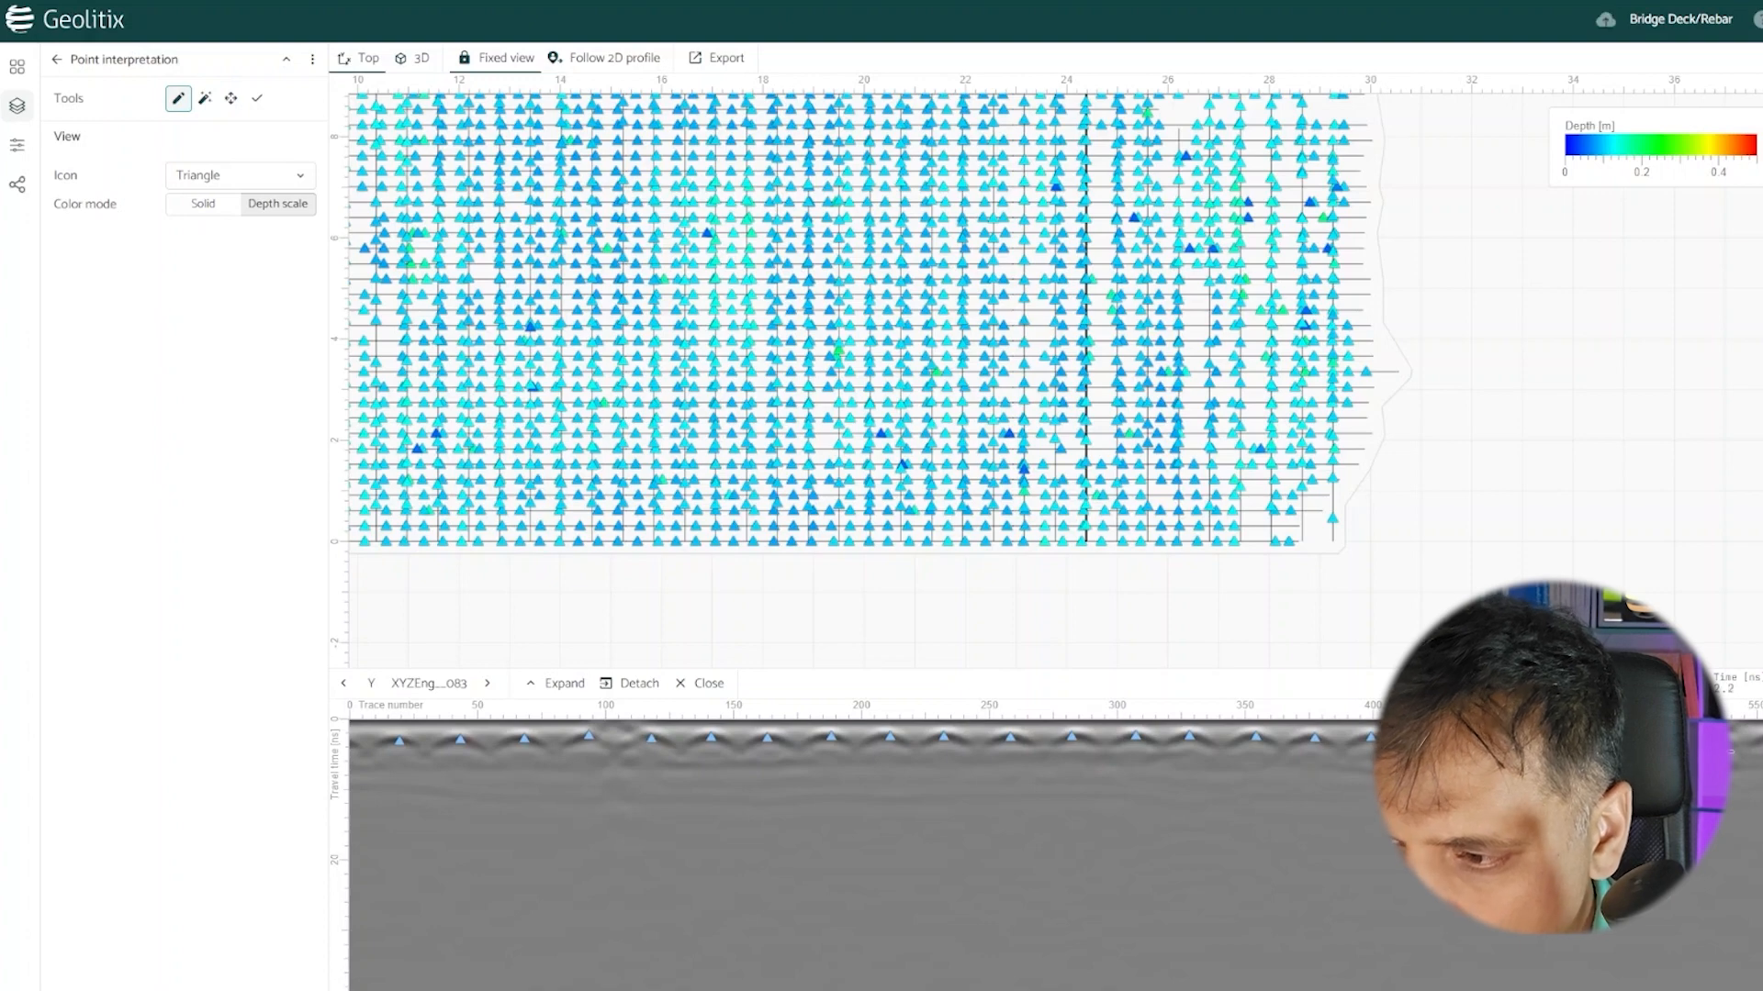
scroll(770, 343, "down", 5)
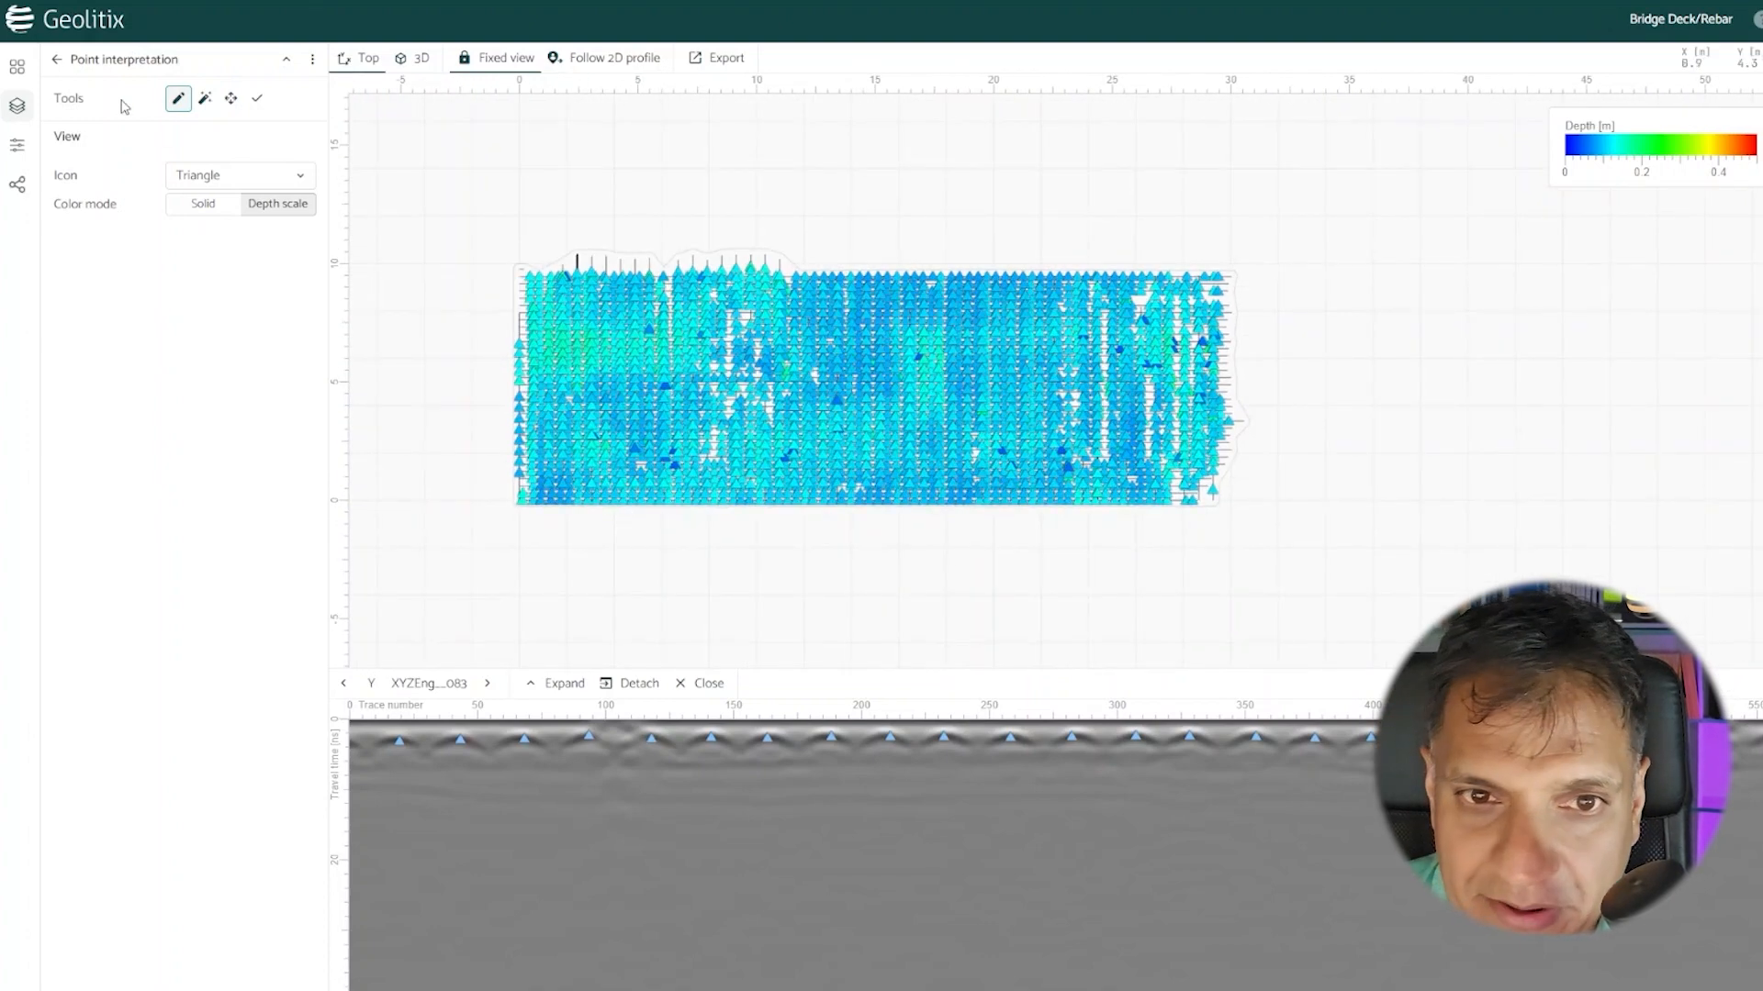
left_click(56, 59)
Step: Set the upper limit of the depth scale's range to 0.35 m
left_click(19, 147)
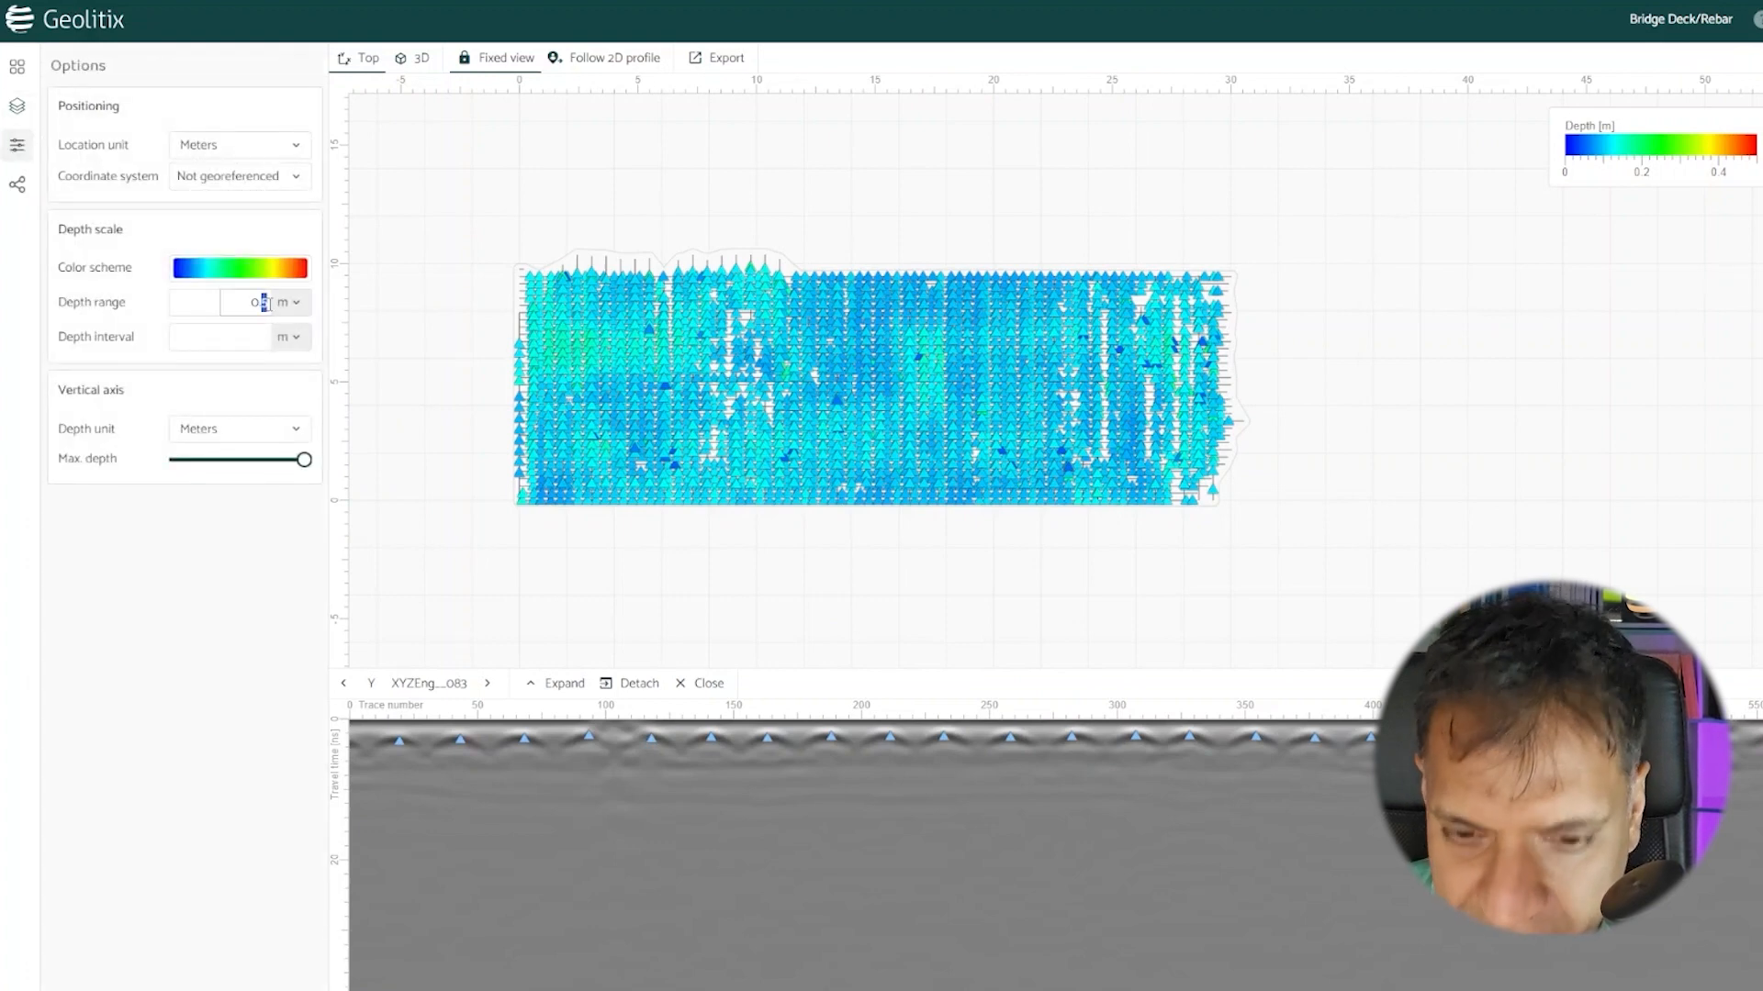
left_click(268, 304)
type("0.35")
left_click(228, 592)
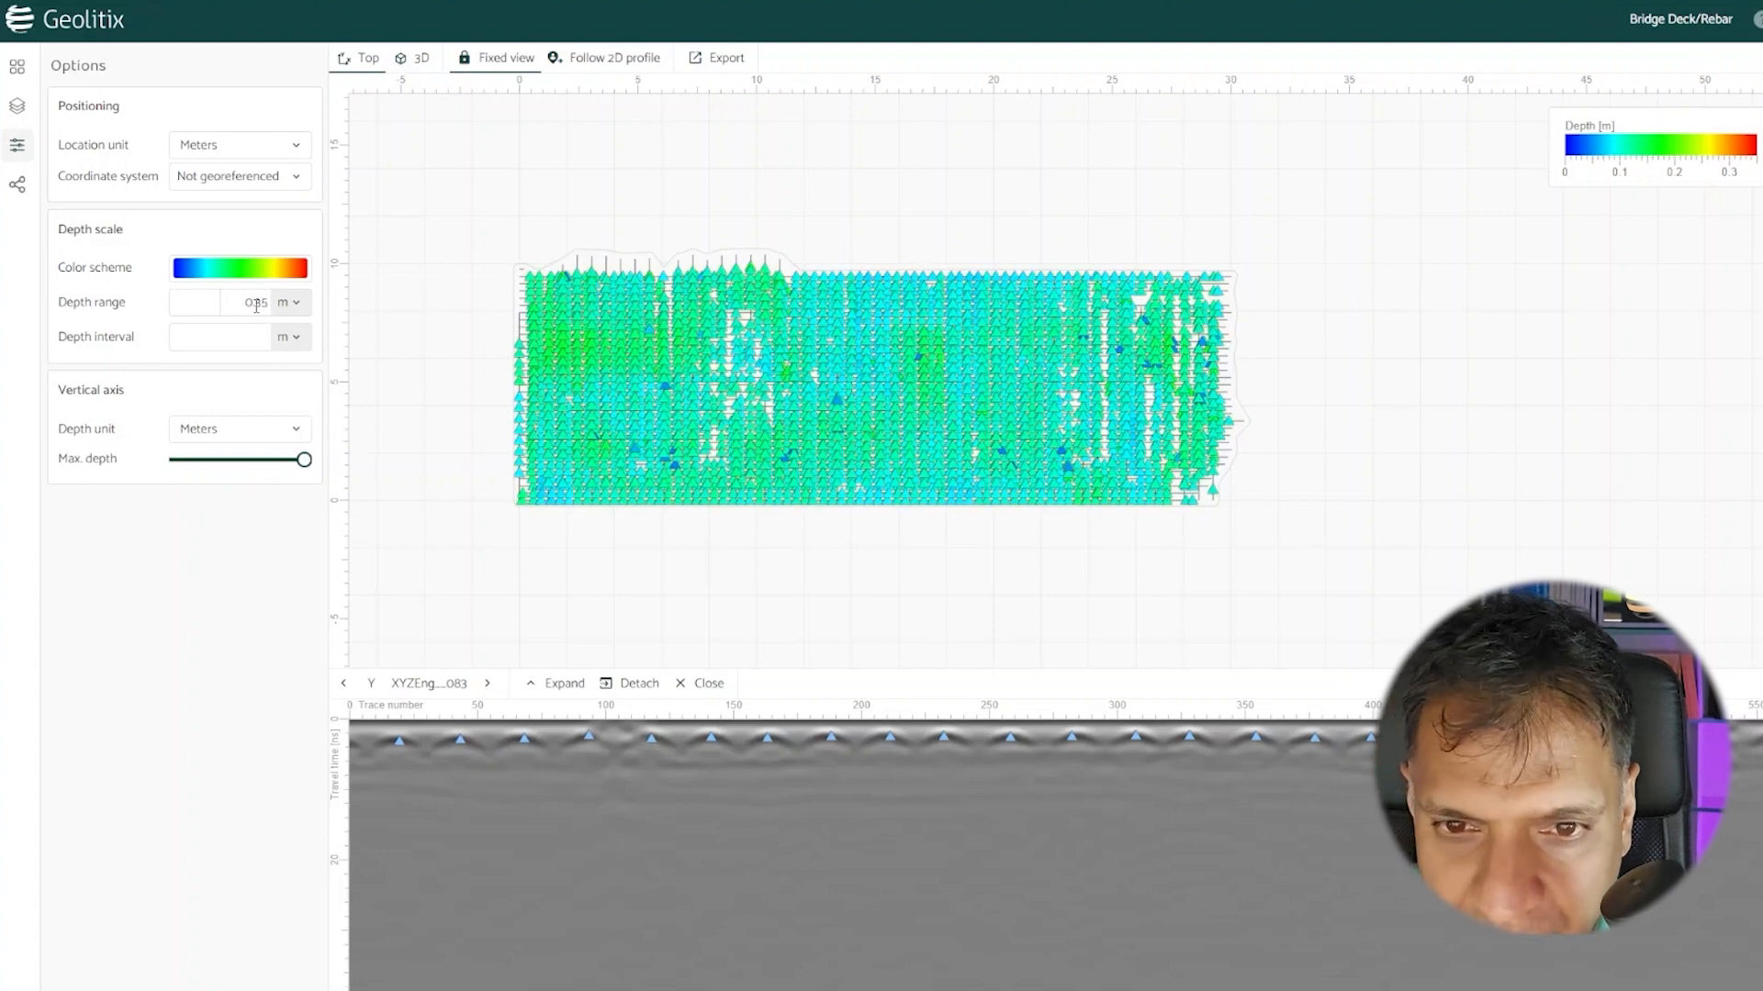
Step: Set the upper limit of the depth scale's range to 0.2 m
key("BackSpace")
key("BackSpace")
type("2")
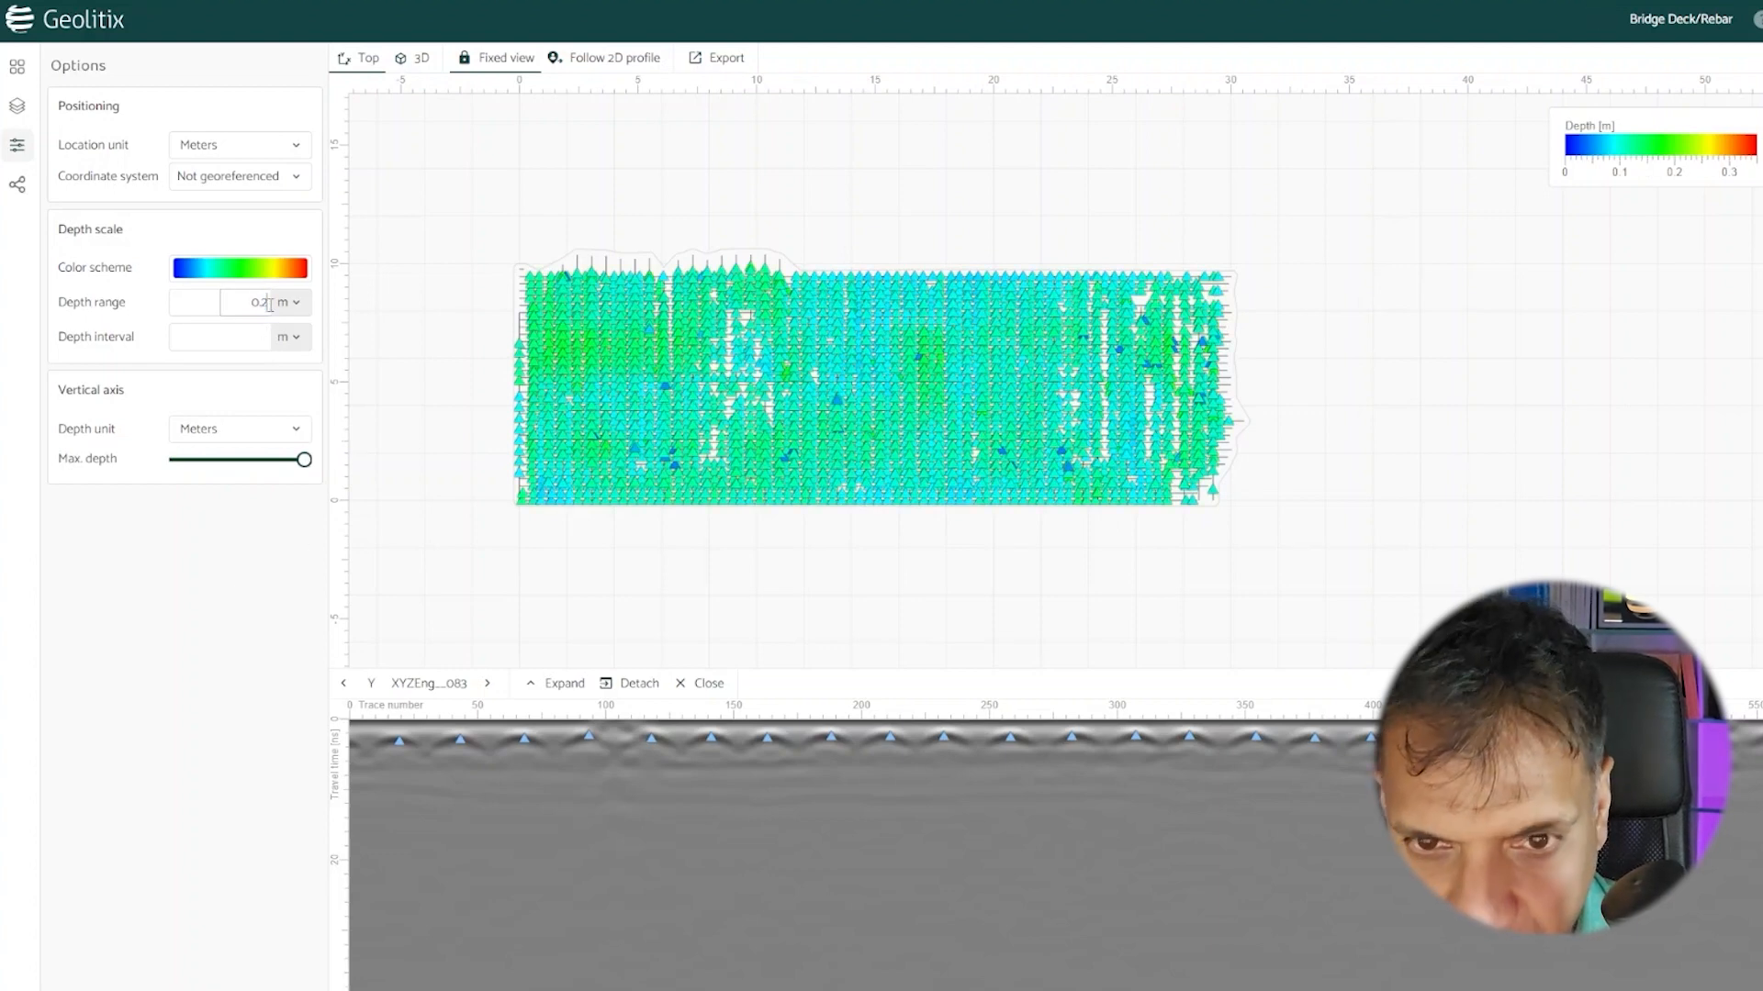
left_click(249, 575)
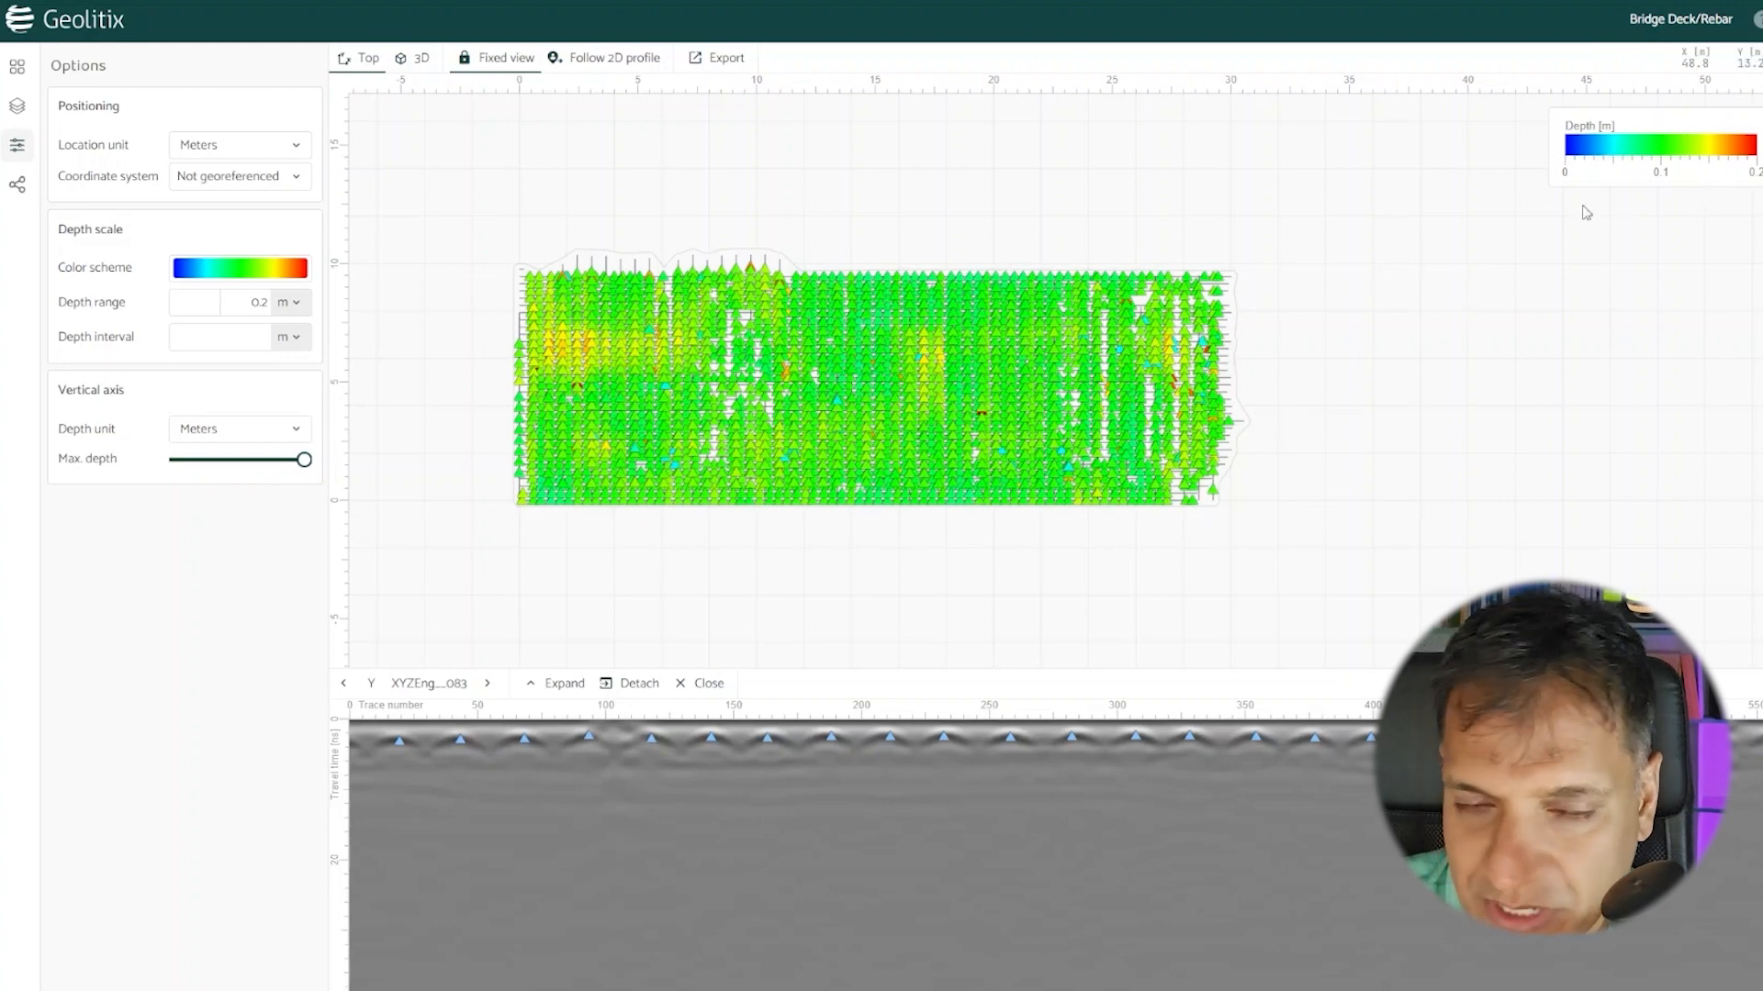
Step: Create and process a depth grid layer from the point interpretation, using the automatic parameters: inverse distance weighting, 0.1 m cells, 1 m search radius, clipped borders
left_click(17, 105)
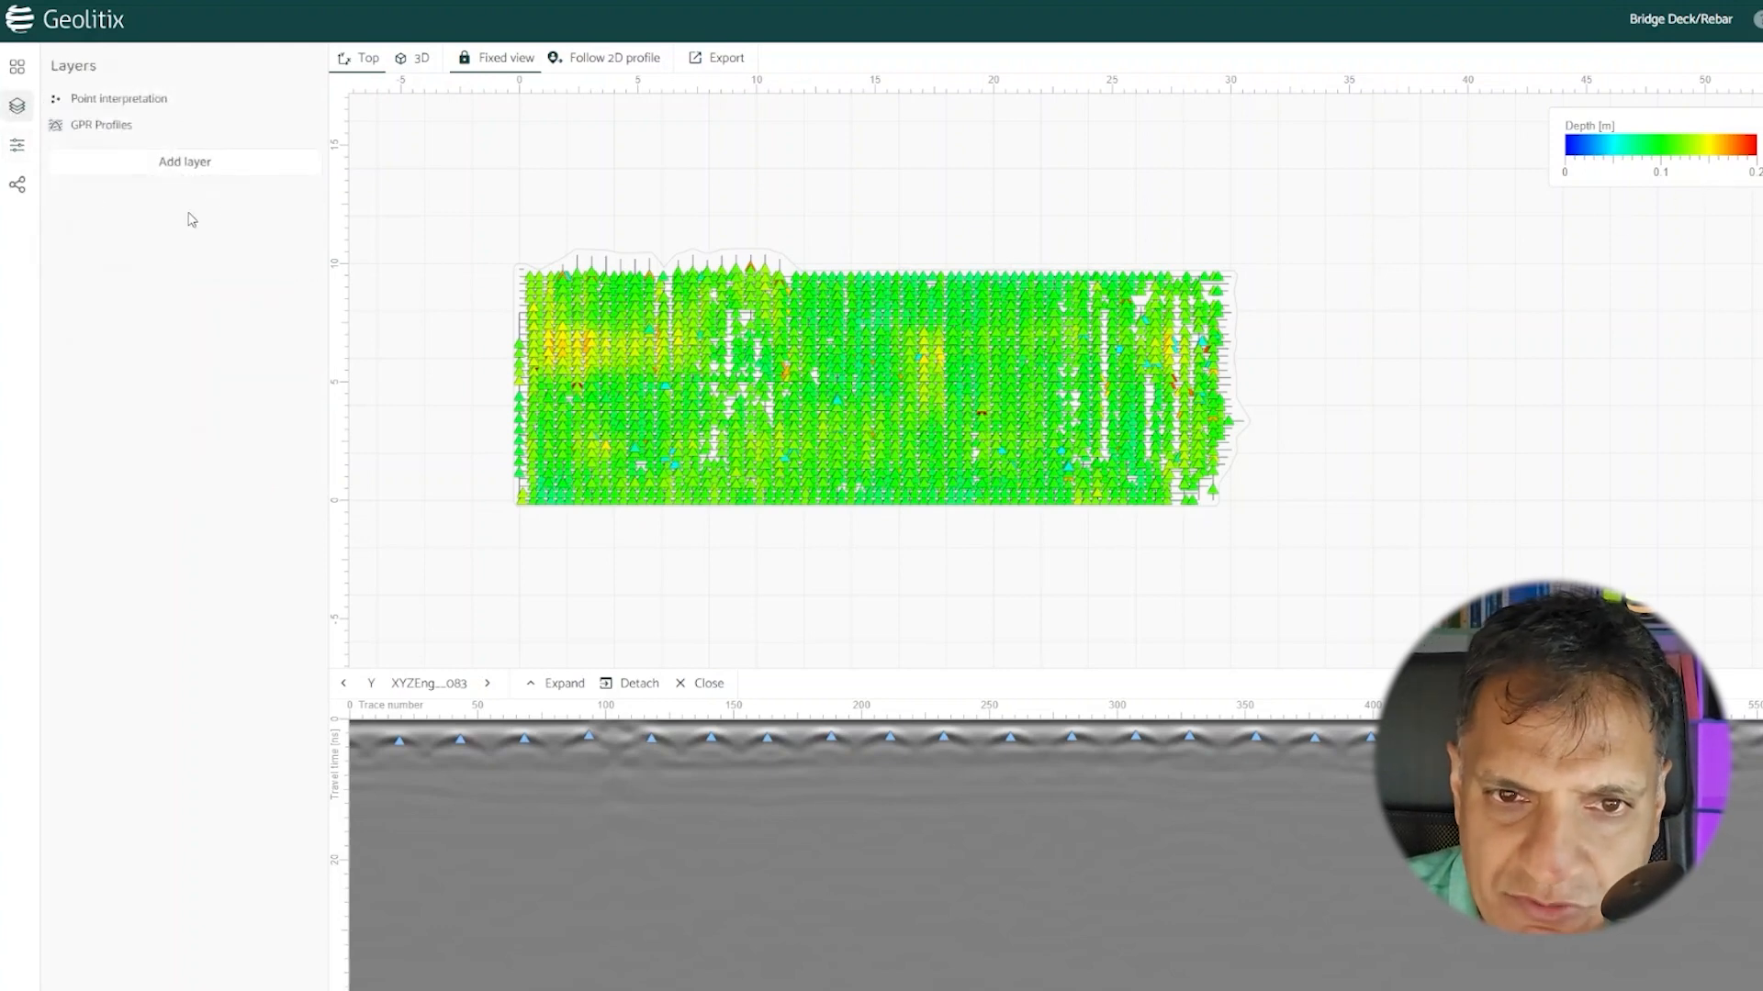
left_click(206, 174)
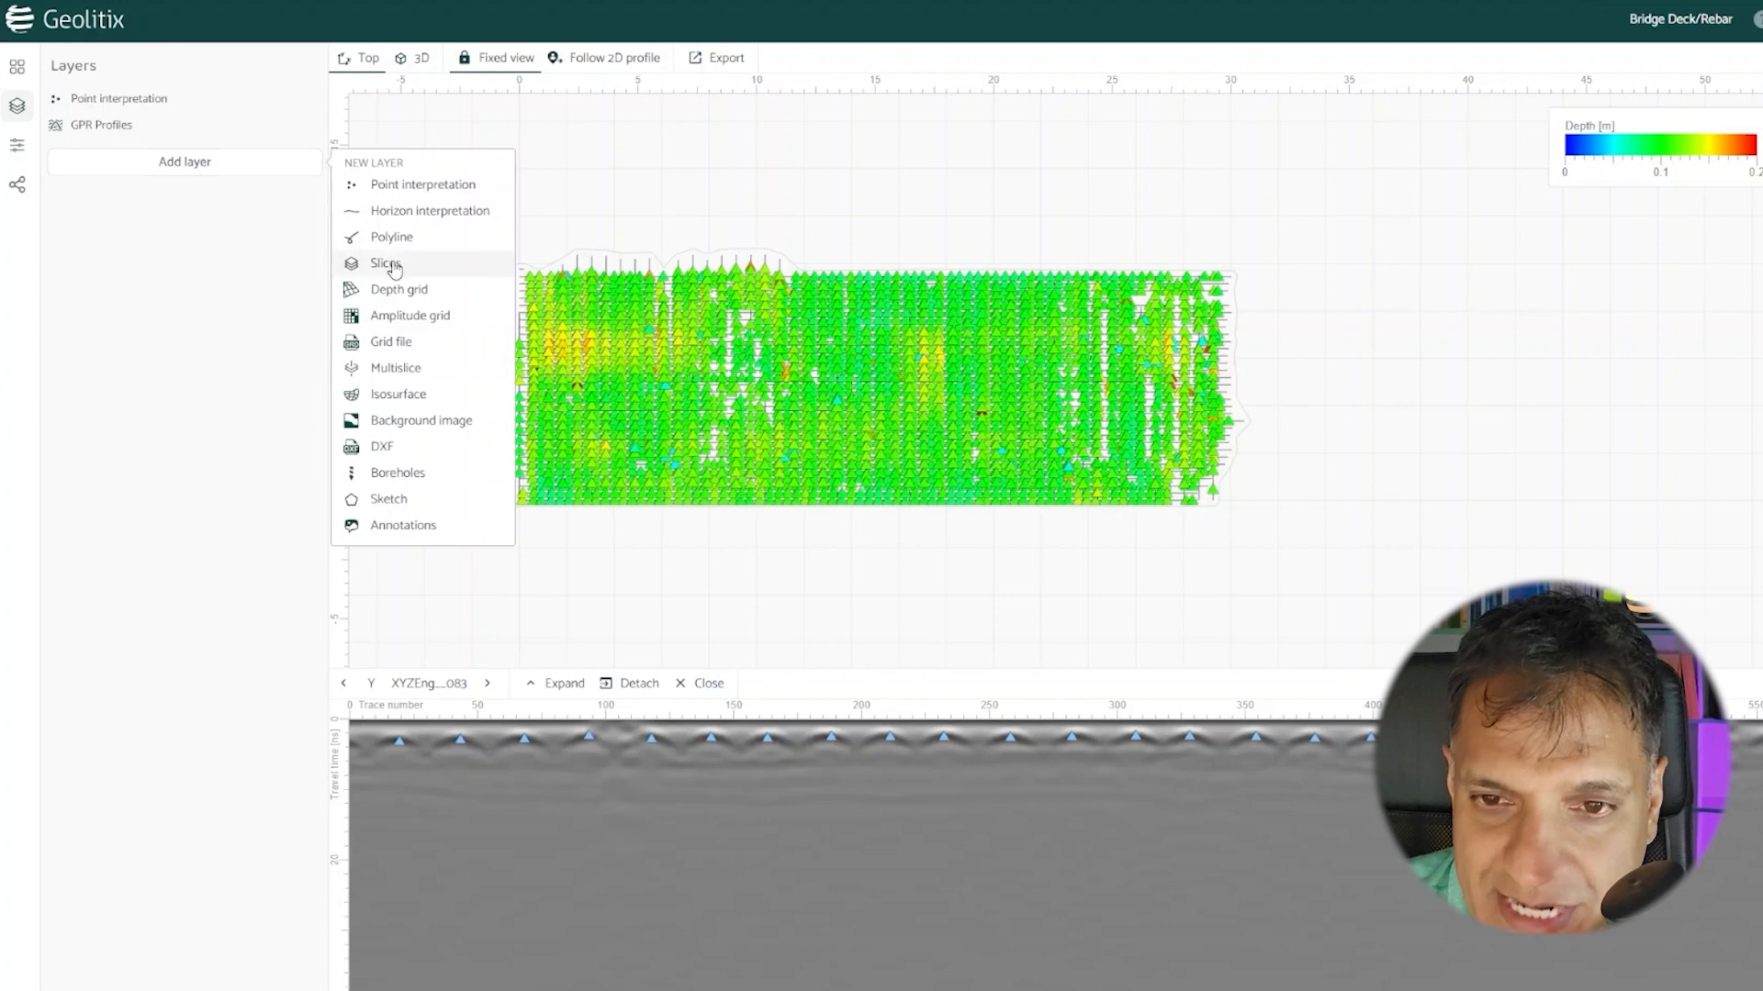
left_click(399, 290)
left_click(248, 270)
left_click(244, 296)
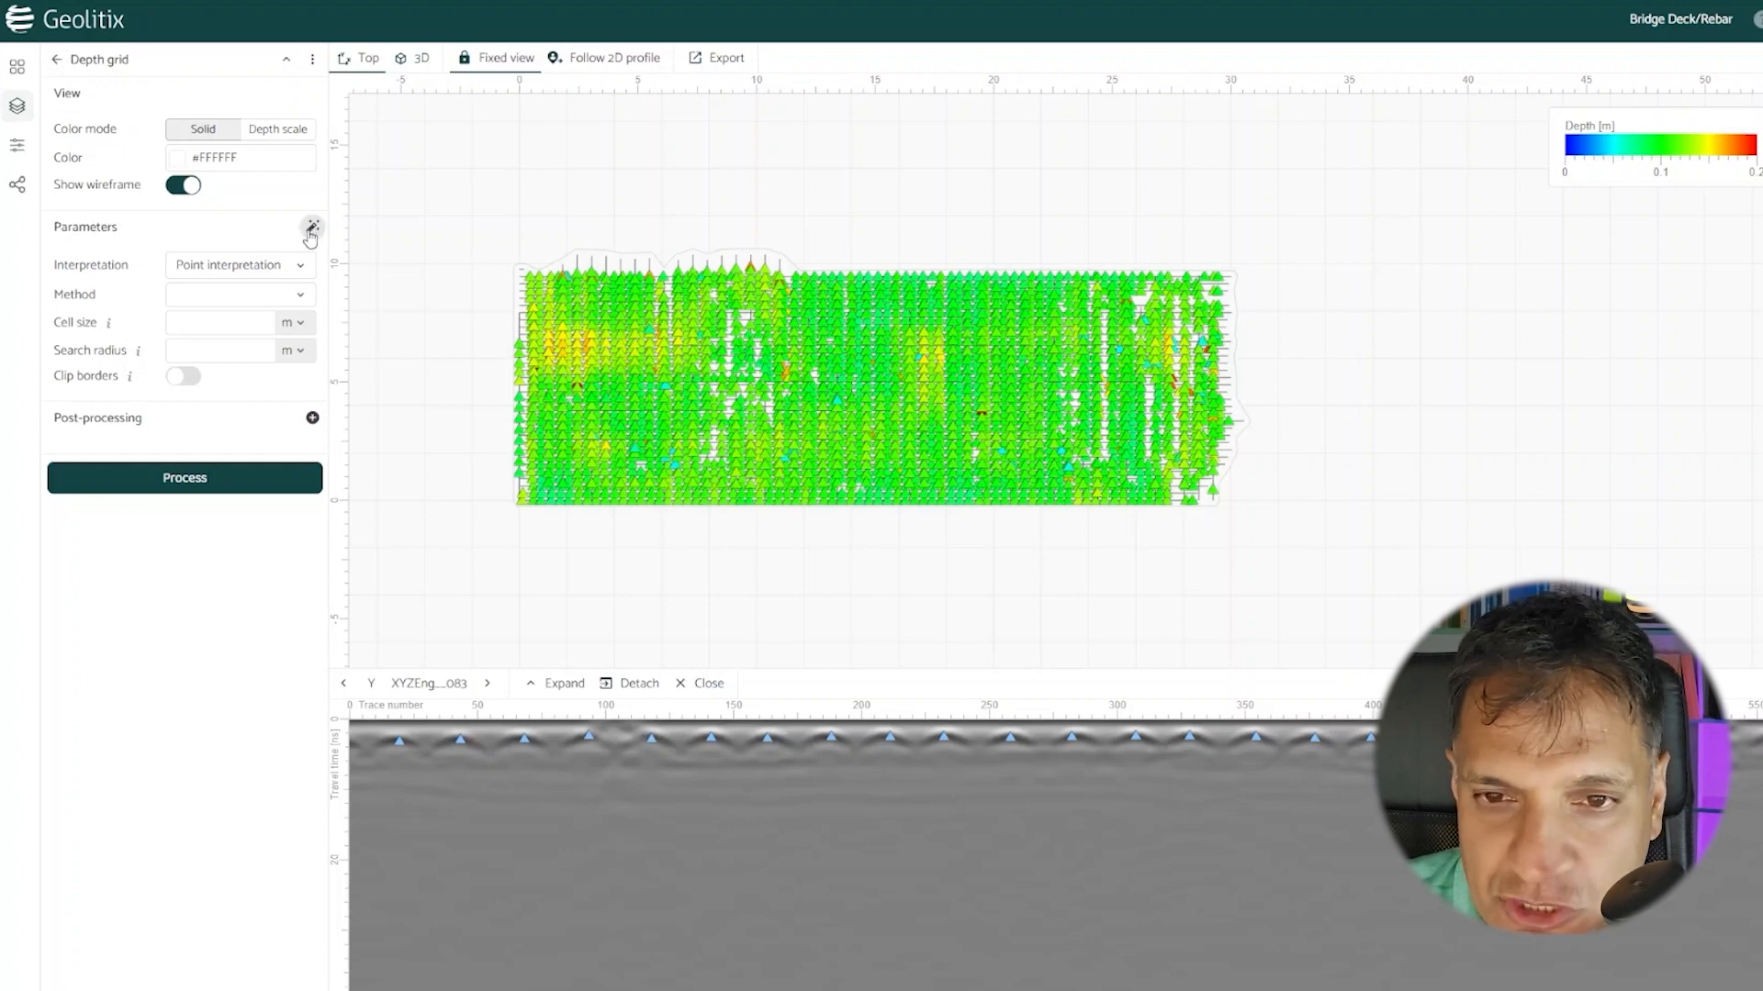
left_click(311, 228)
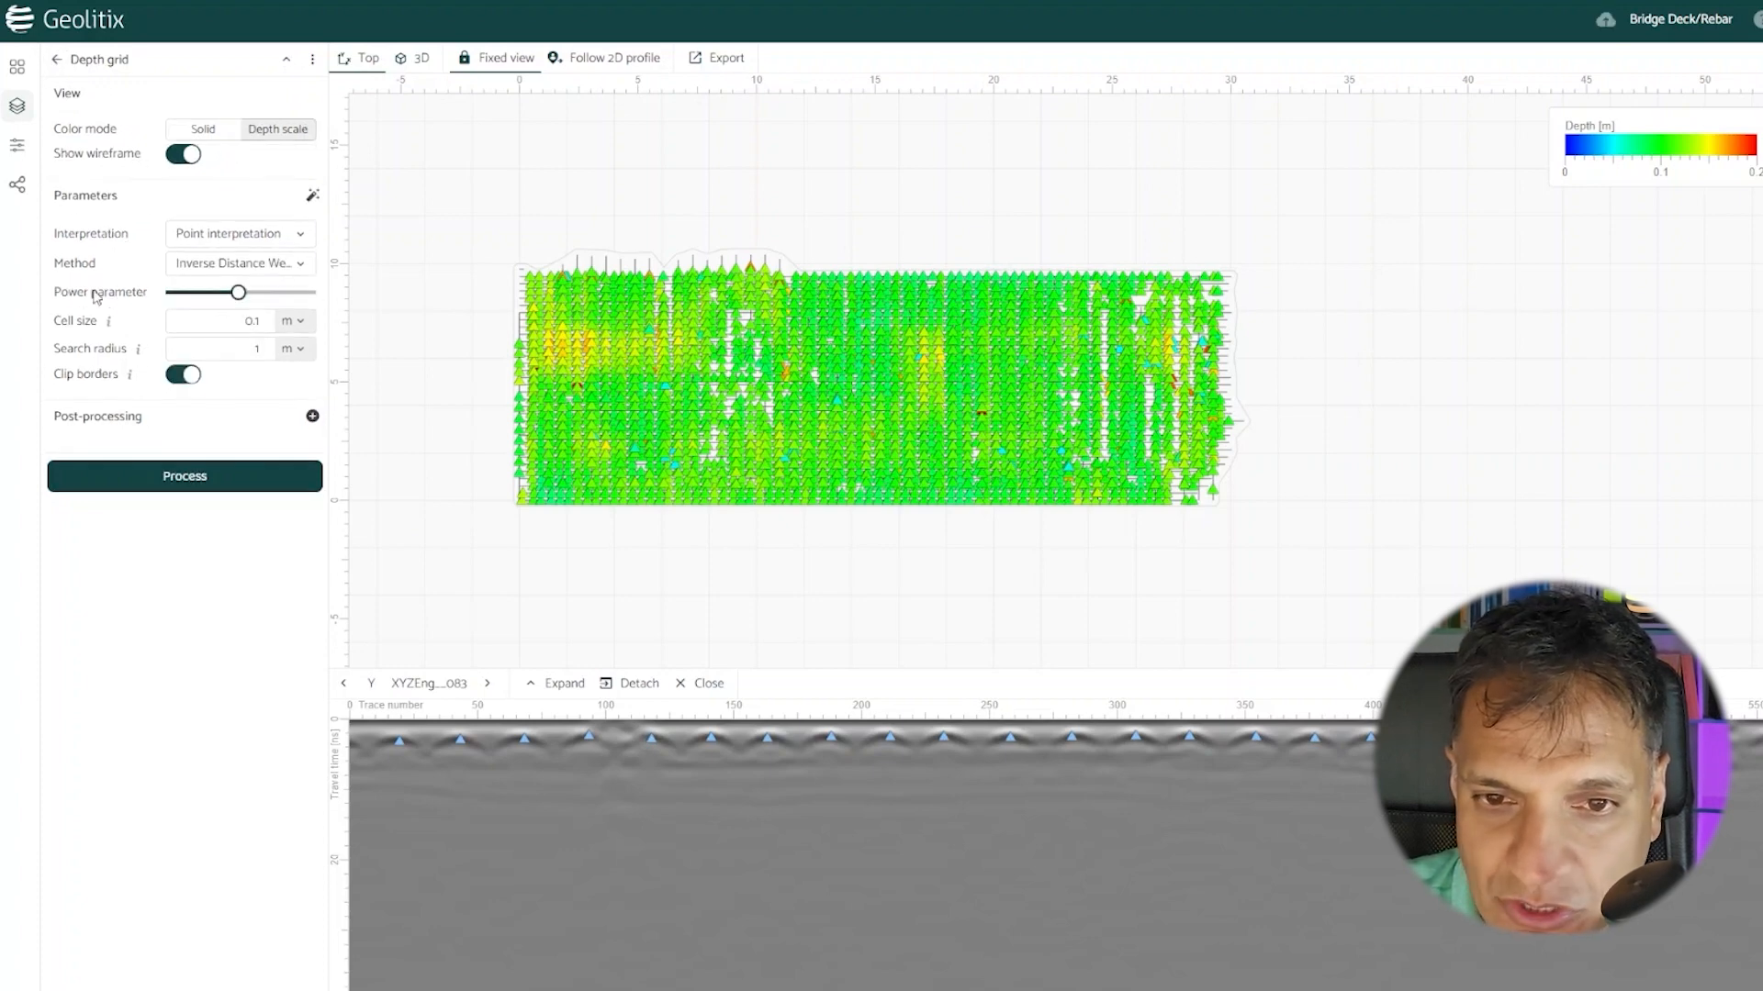
left_click(204, 485)
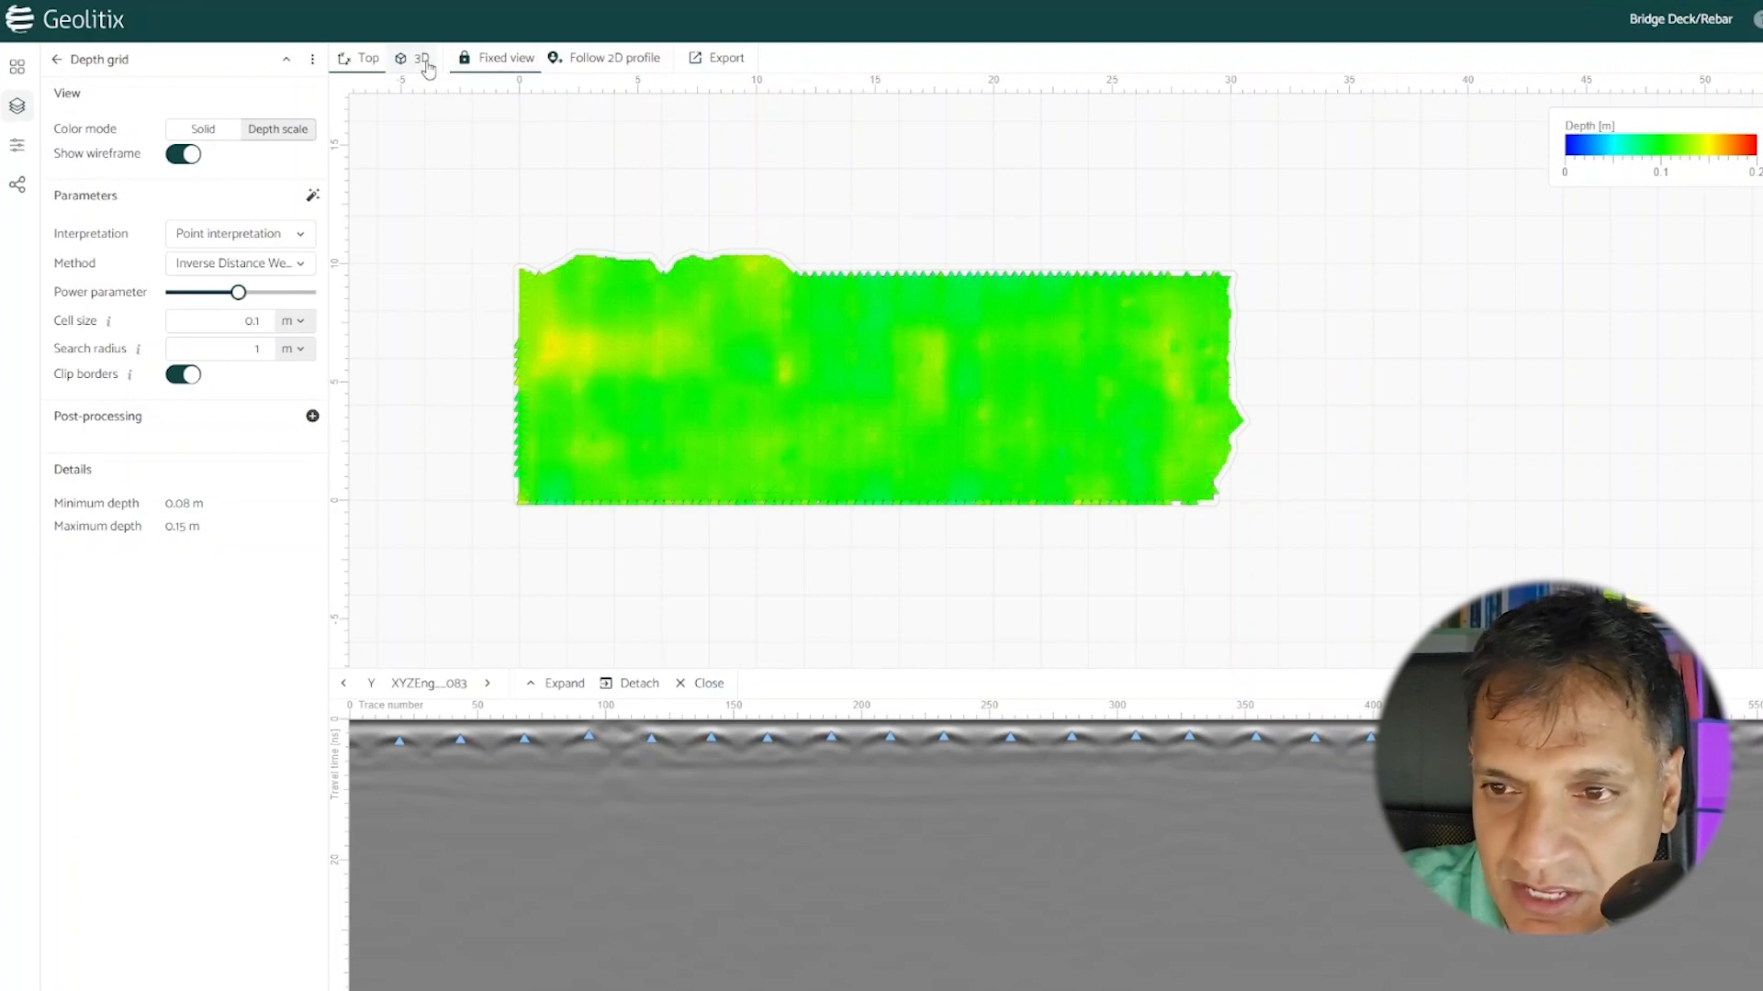
Step: Show the depth grid in 3D and reverse the depth scale's color scheme so it runs from red to blue
left_click(424, 60)
left_click_drag(1168, 351, 920, 458)
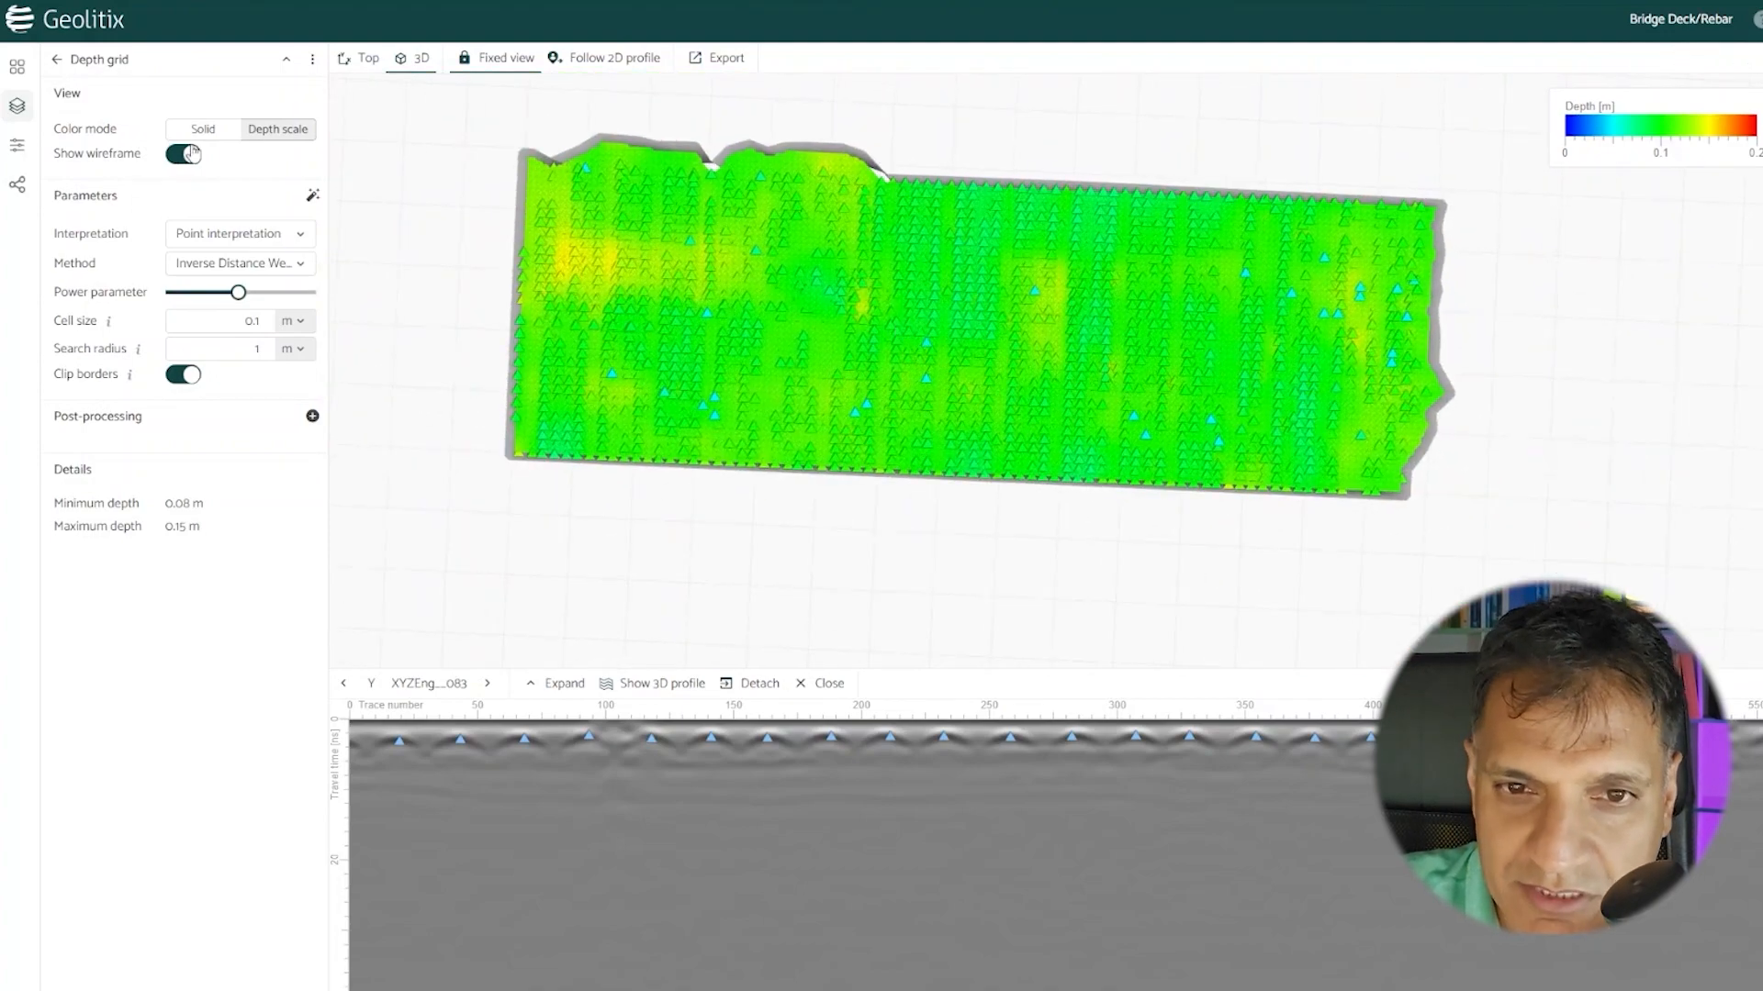
left_click(16, 145)
left_click(236, 269)
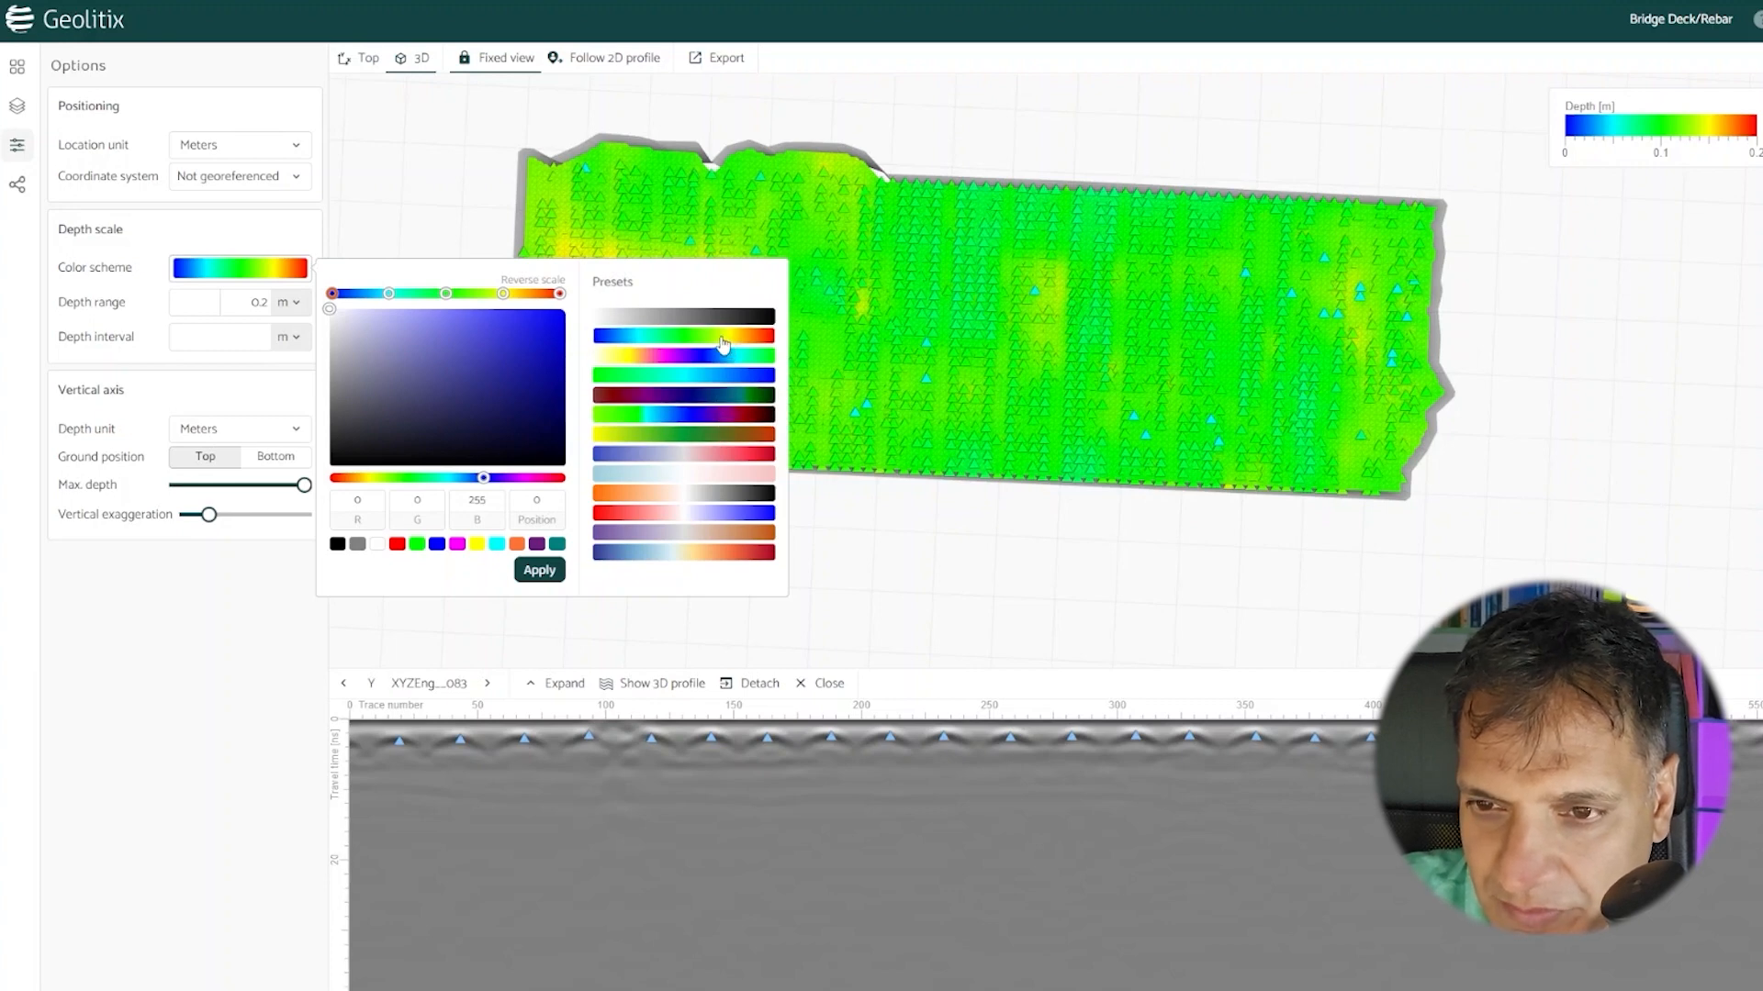
left_click(532, 280)
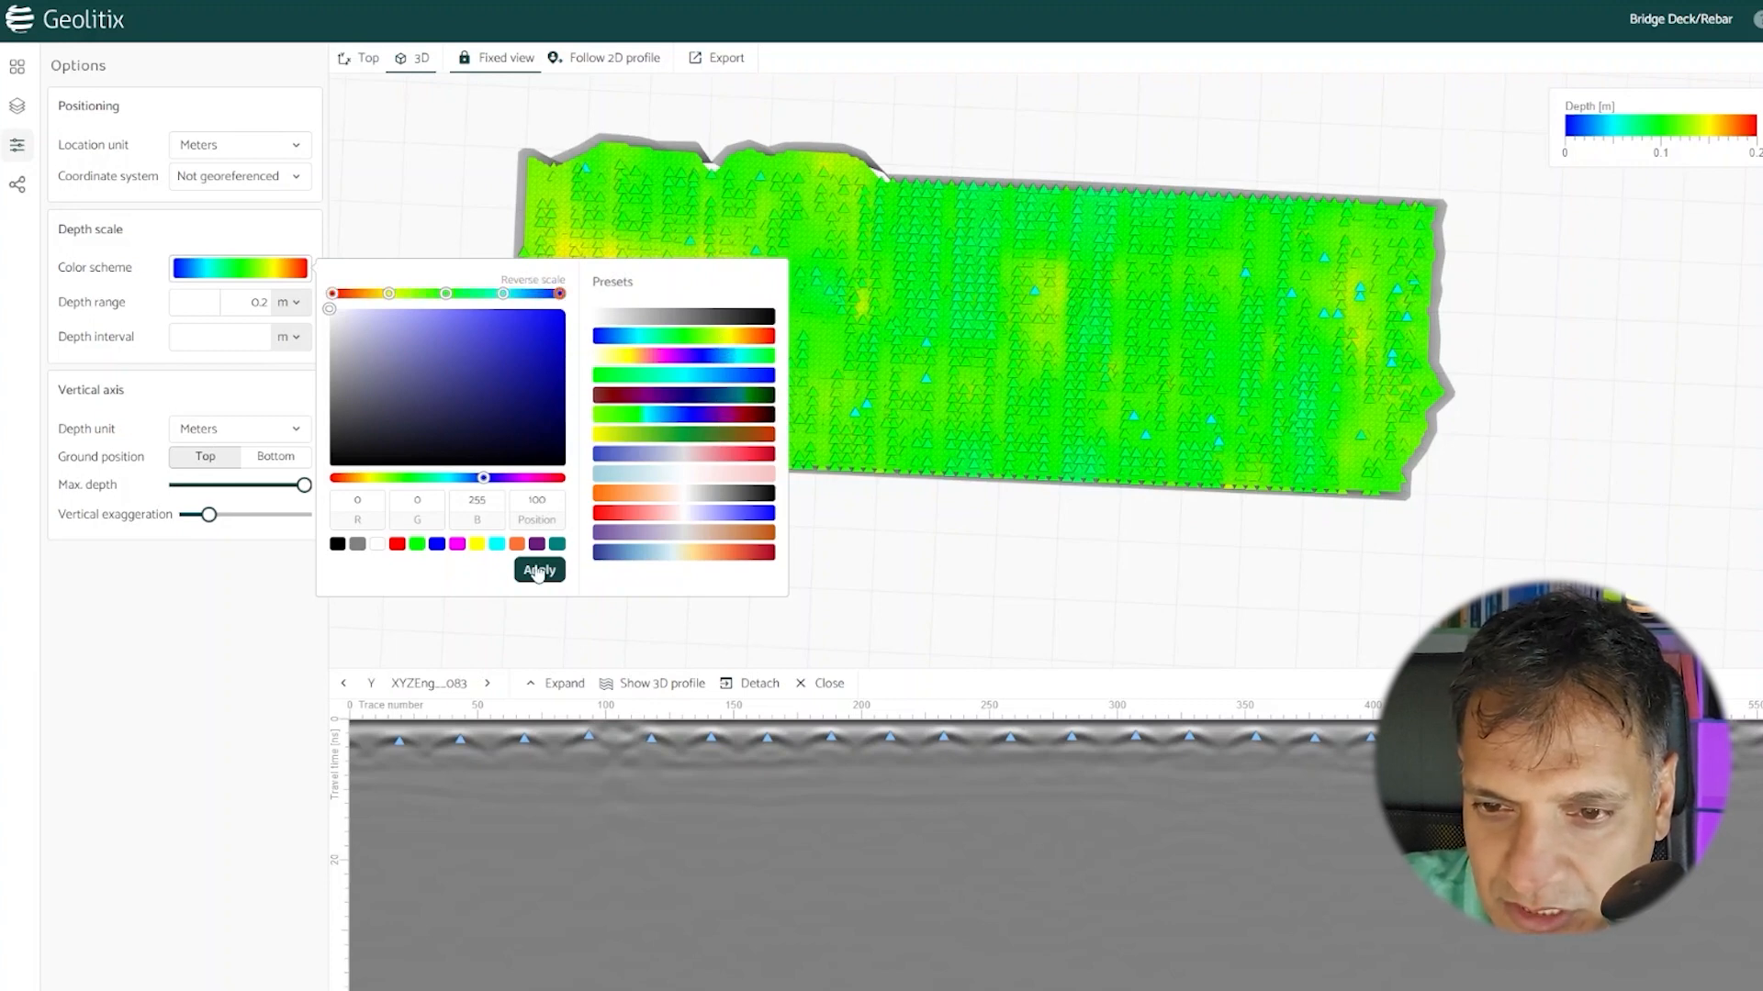
left_click(539, 570)
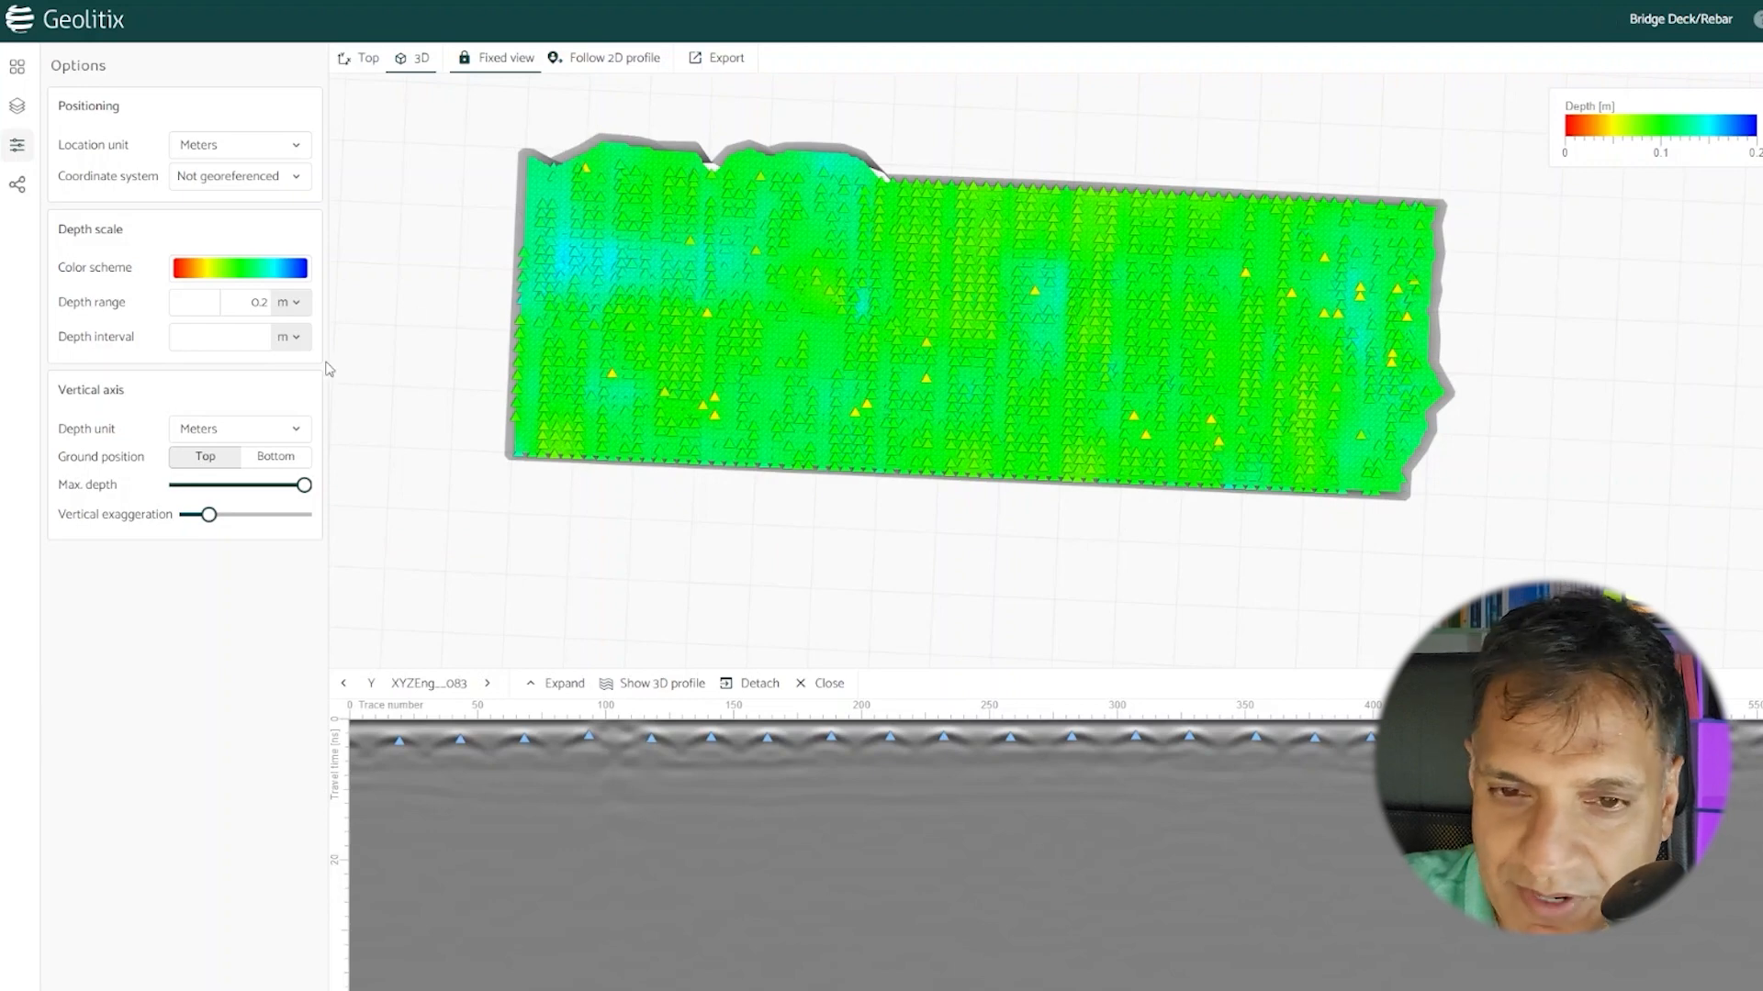
Step: Try 0.1 m as the upper limit of the depth scale's range and restore it to 0.2 m
left_click(263, 305)
type("1")
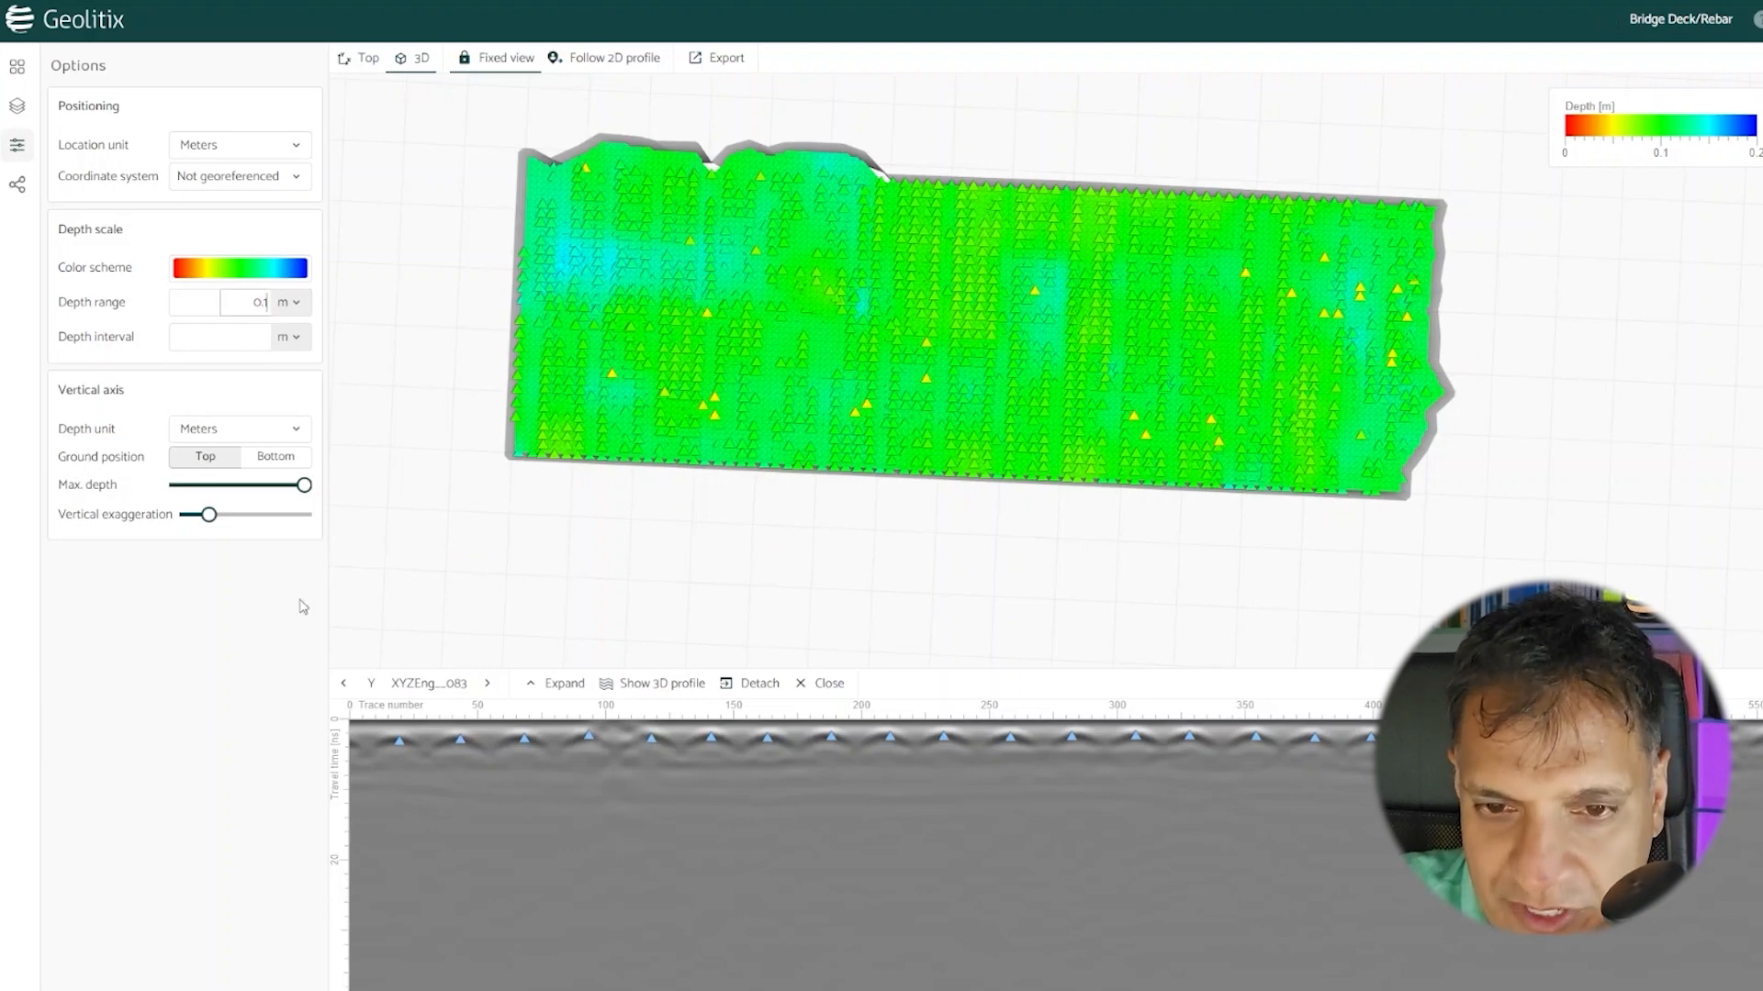
left_click(259, 607)
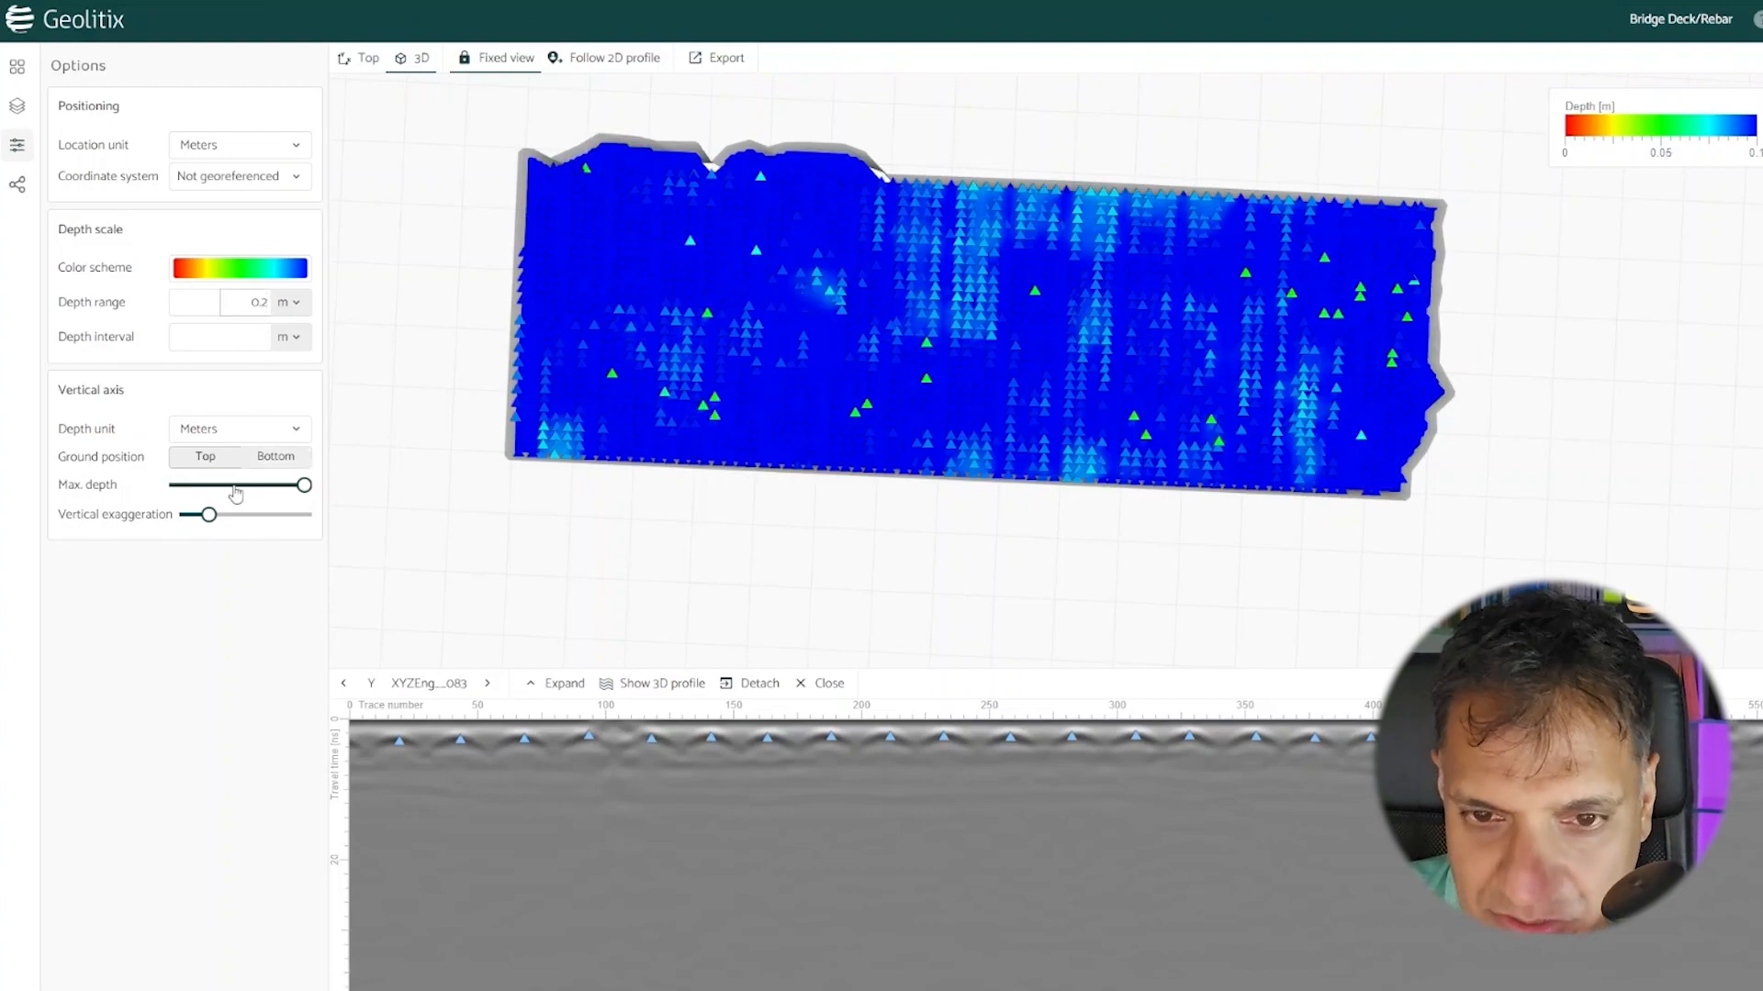
left_click(236, 608)
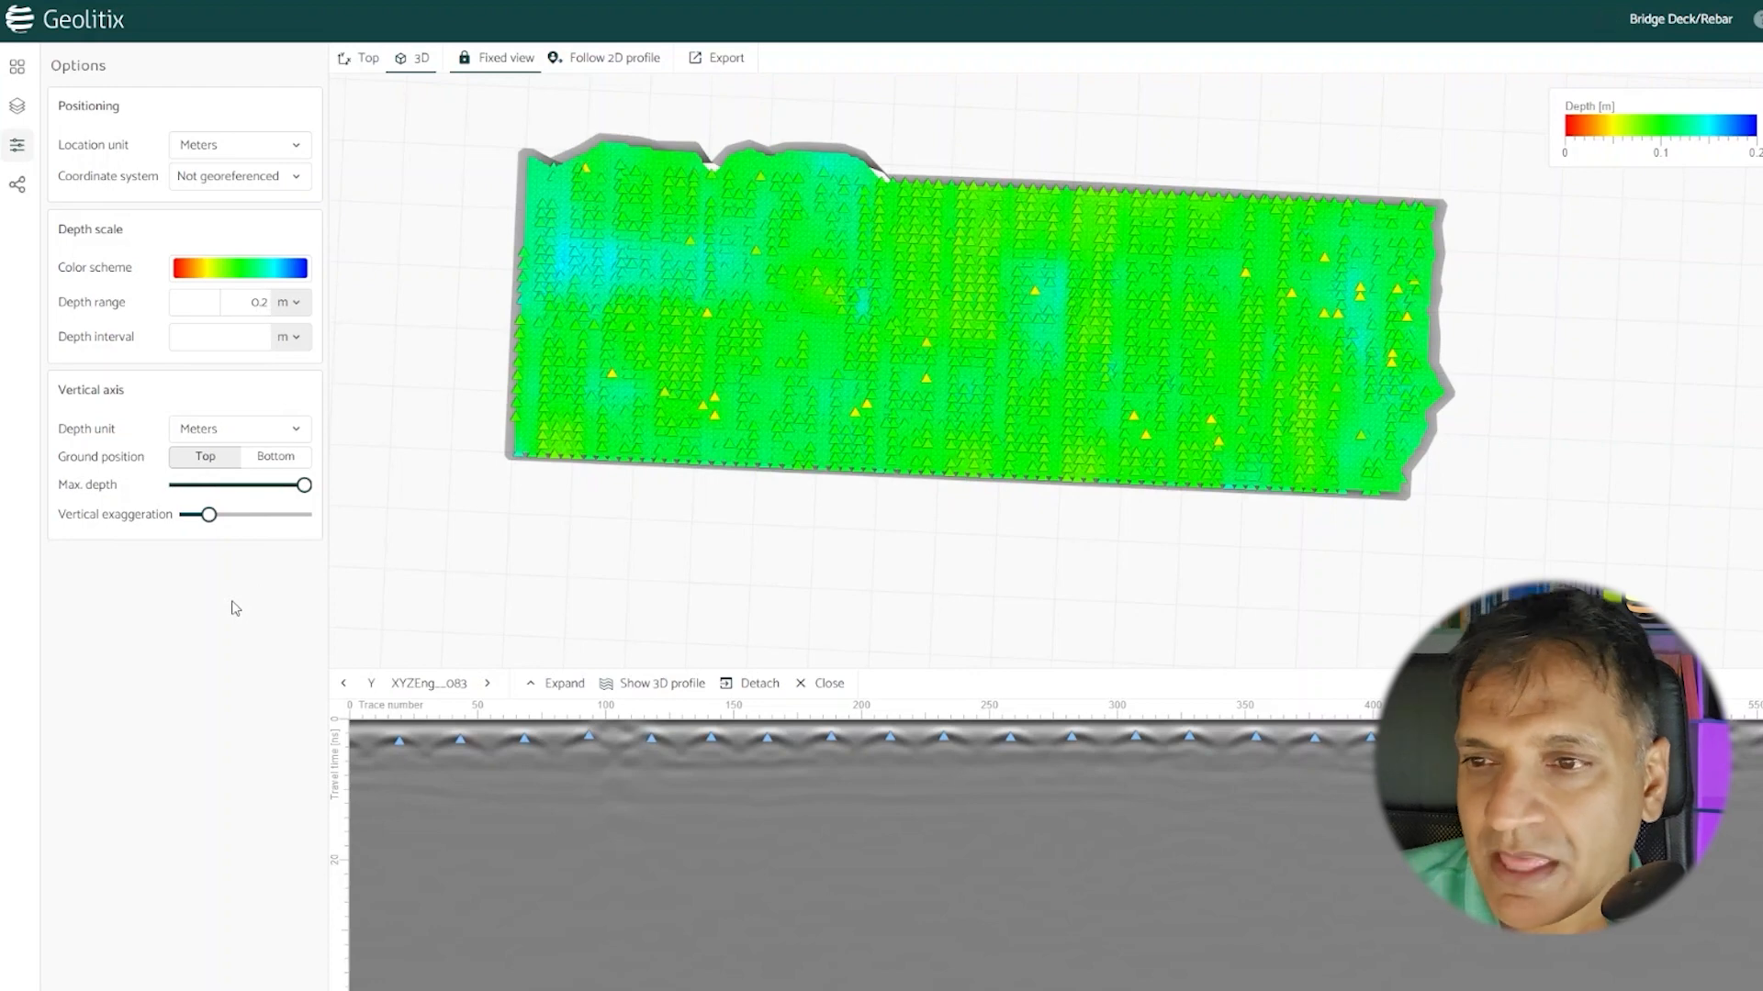
Step: Hide the point interpretation layer and add an amplitude grid layer
left_click(18, 105)
left_click(311, 125)
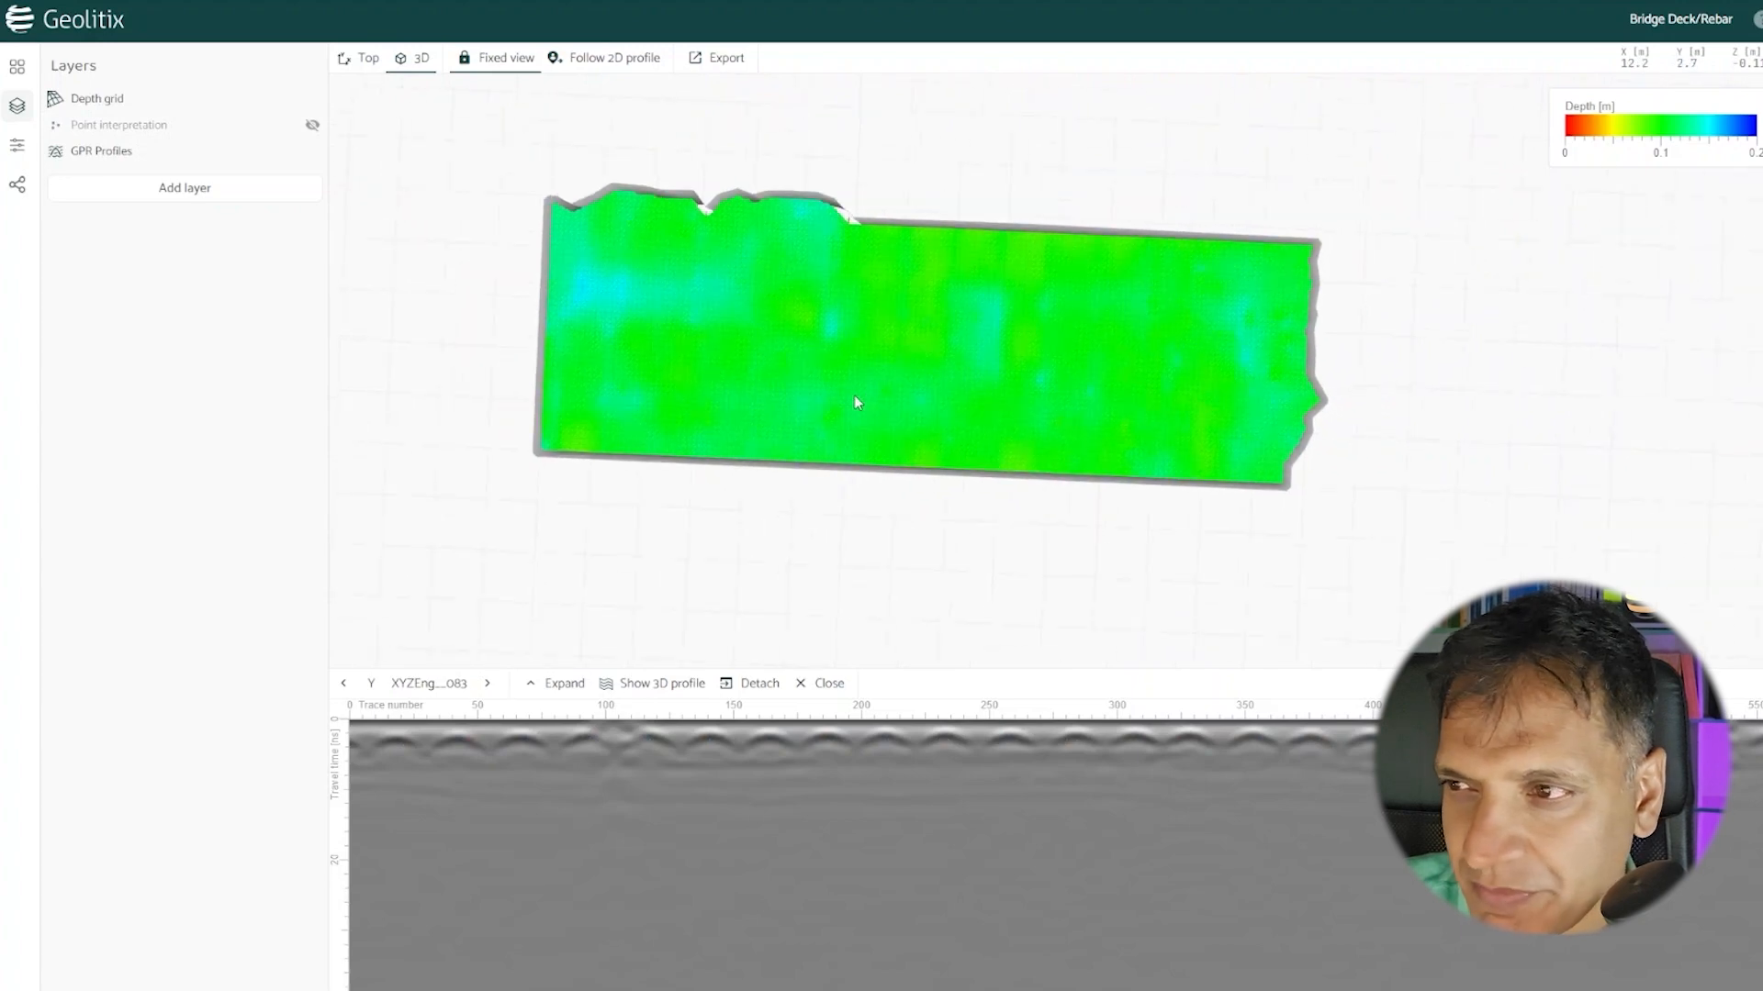
left_click(158, 189)
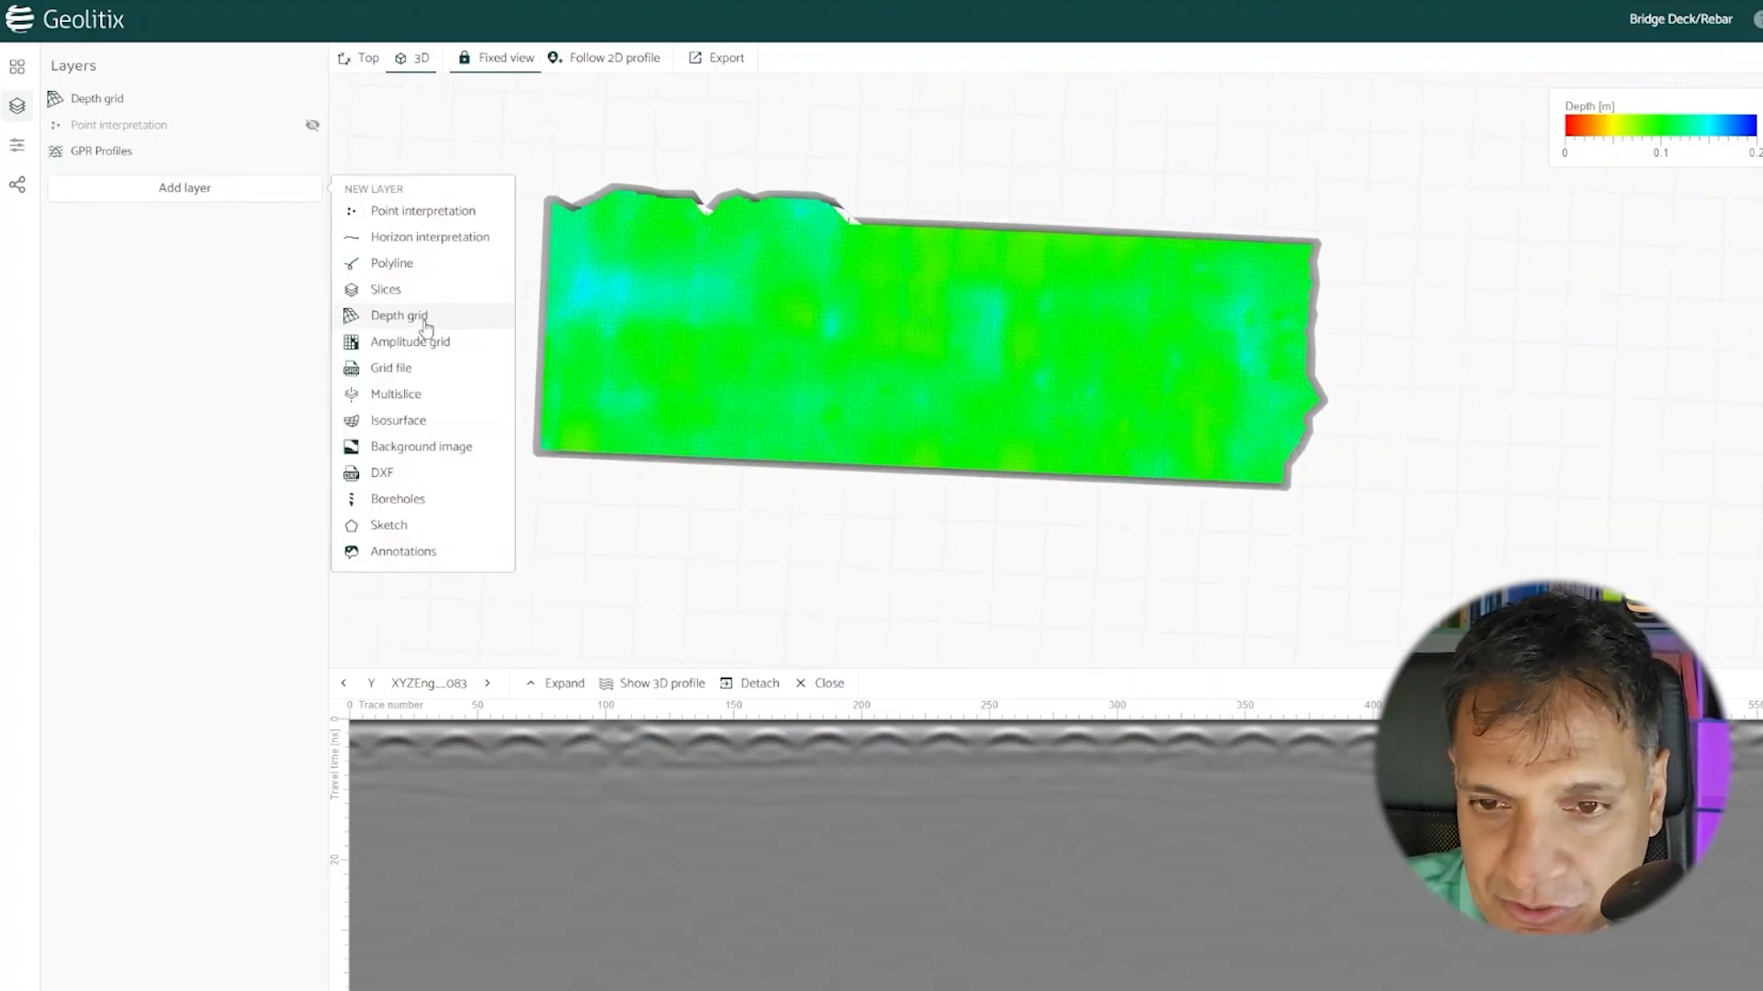
left_click(422, 342)
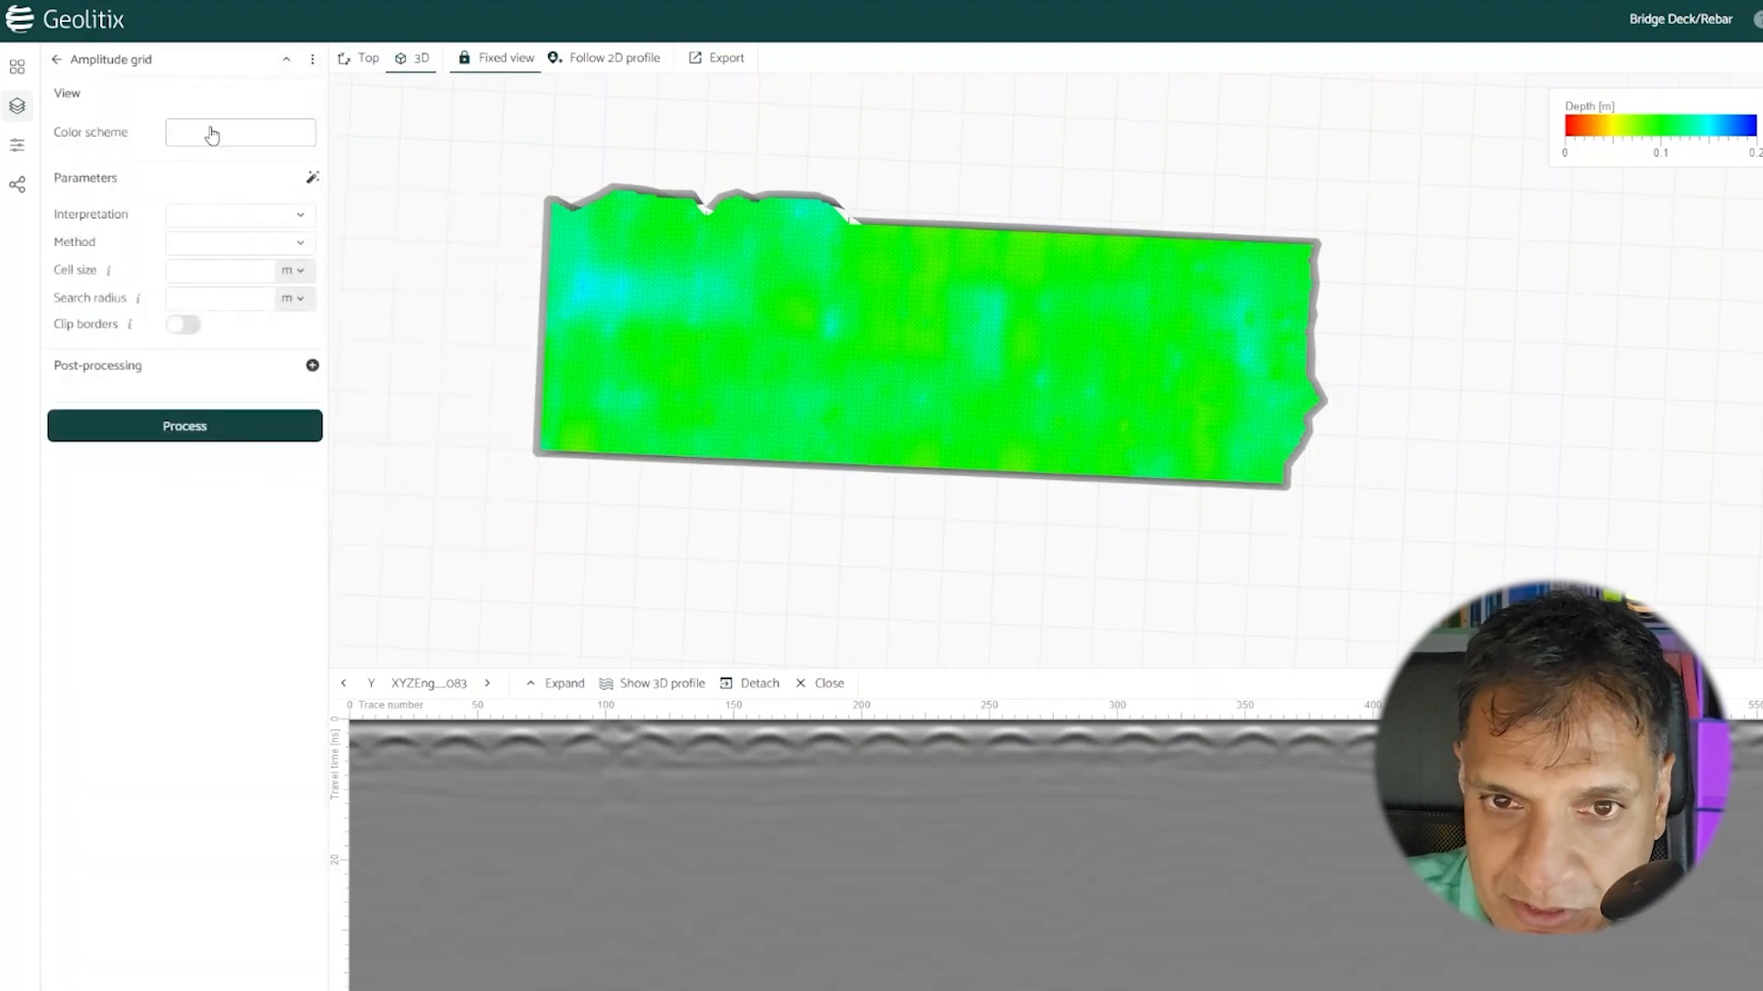
Step: Apply the yellow-magenta-blue-green preset as the amplitude grid's color scheme
left_click(244, 142)
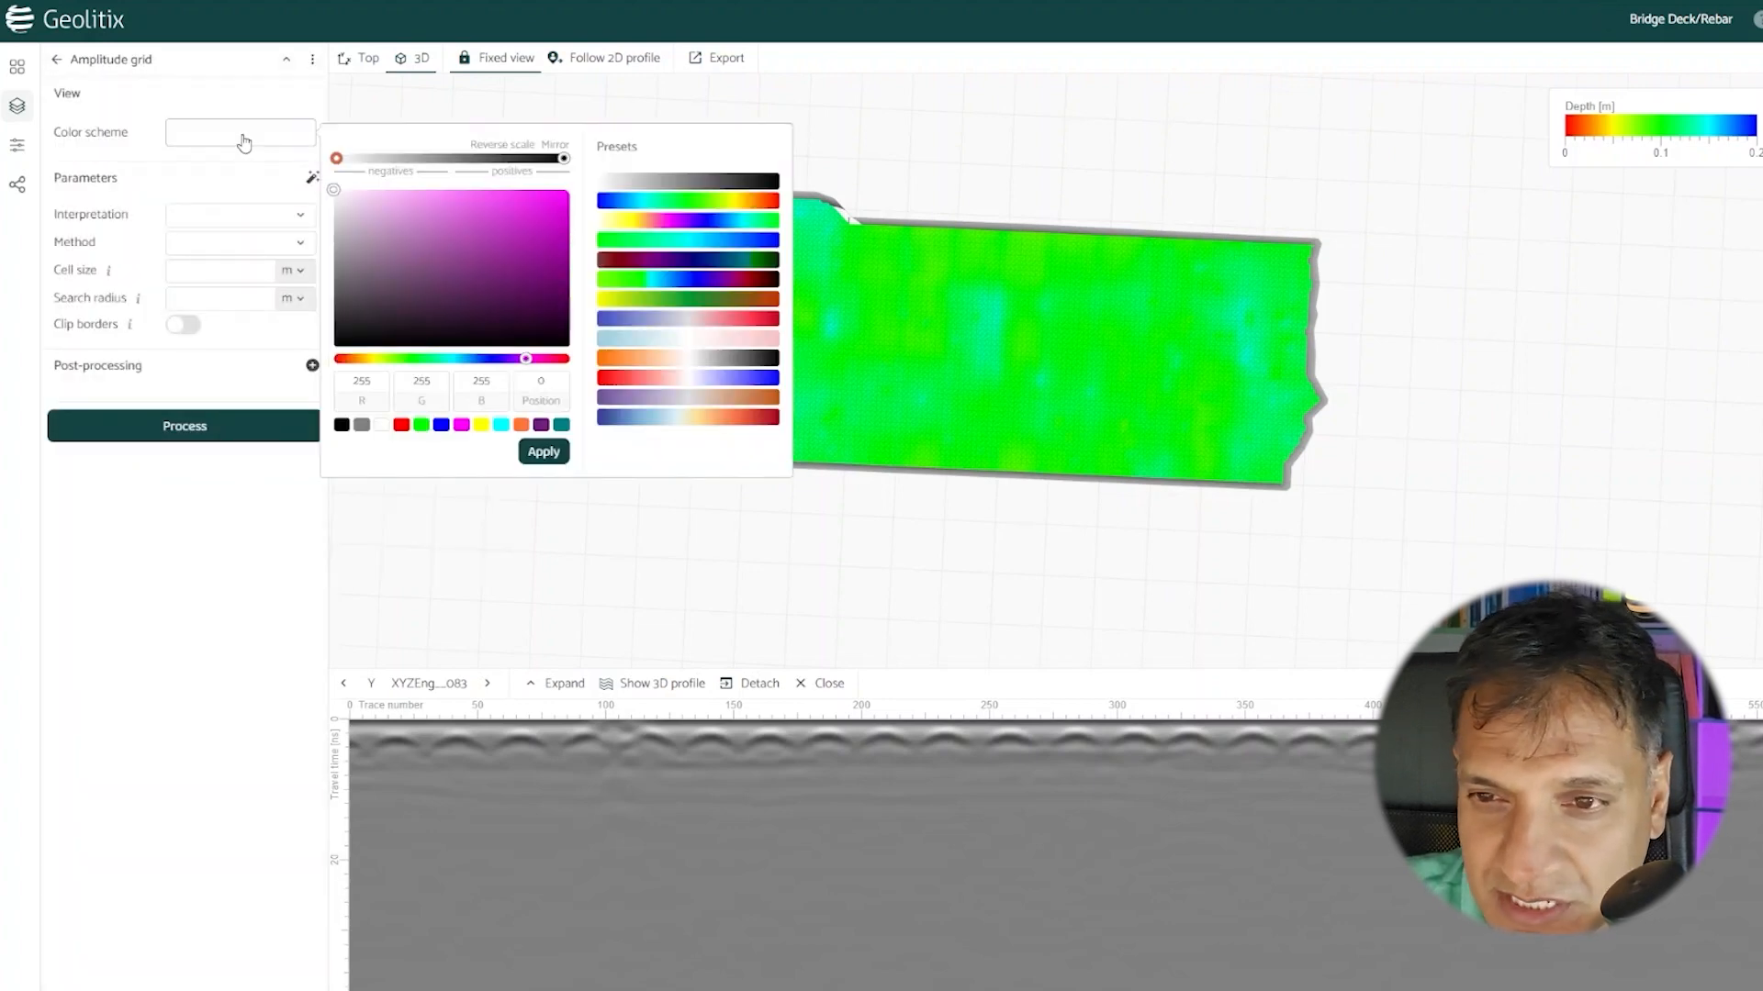
left_click(753, 229)
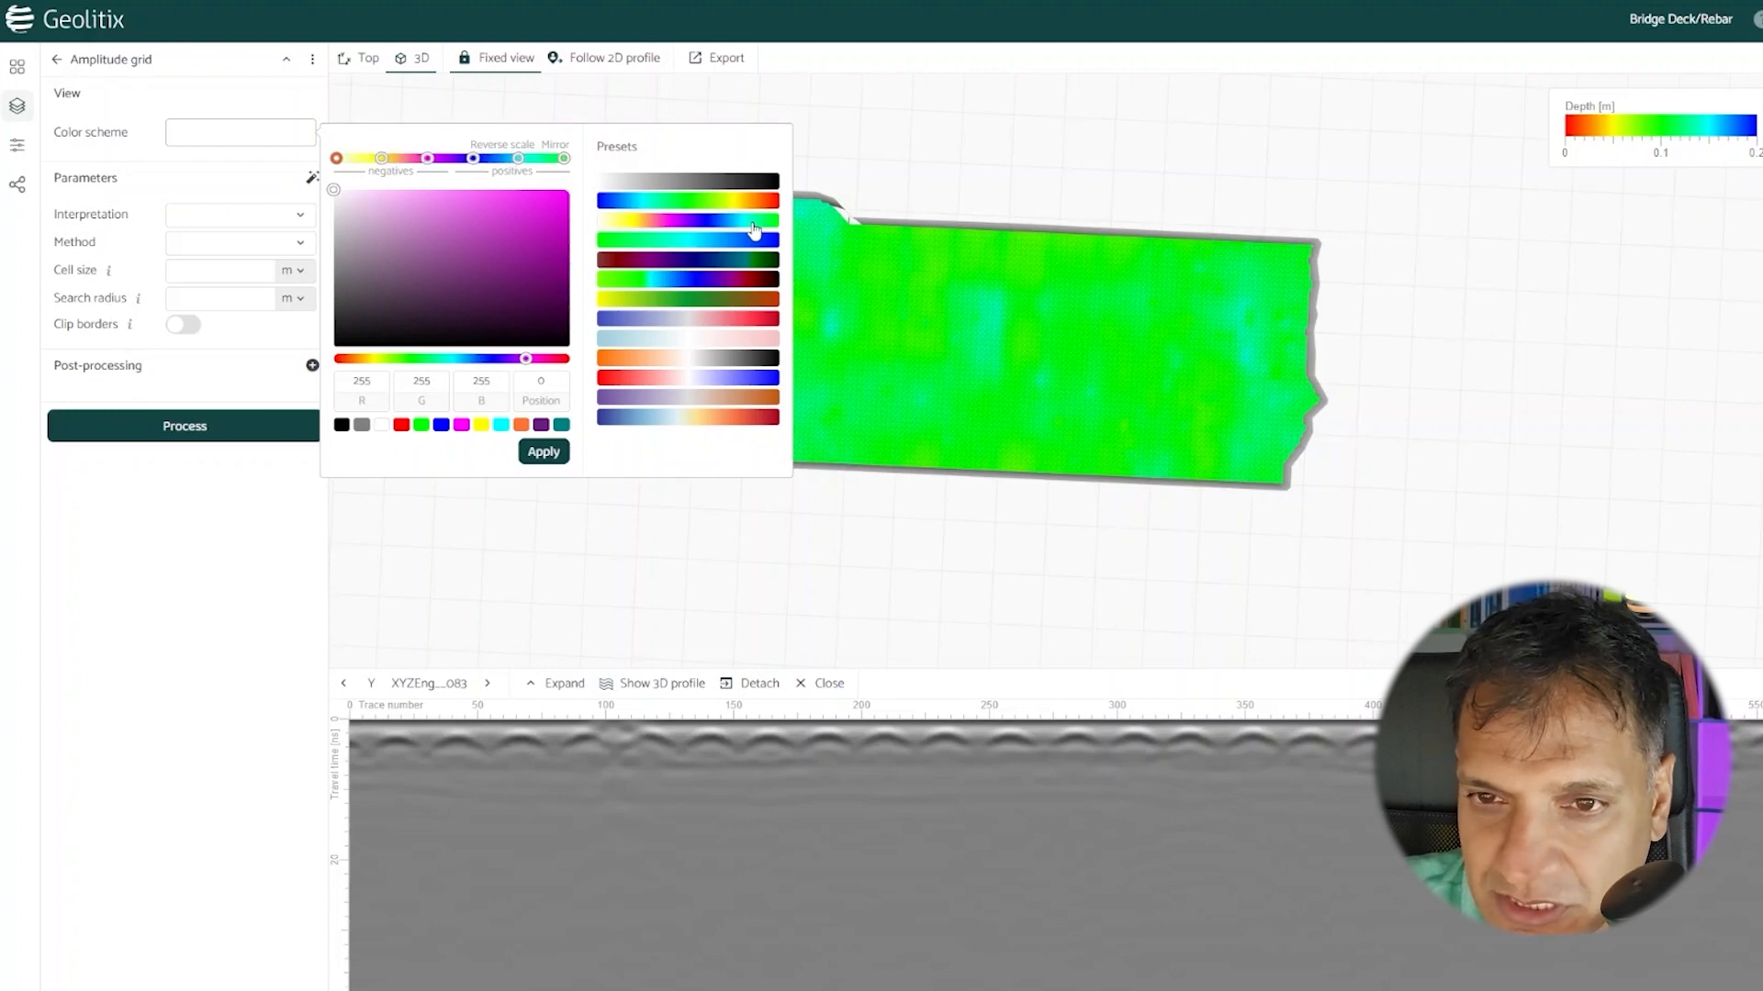
left_click(544, 451)
Step: Process the amplitude grid from the point interpretation with the automatic parameters: inverse distance weighting, 0.1 m cells, 1 m search radius, clipped borders
left_click(246, 219)
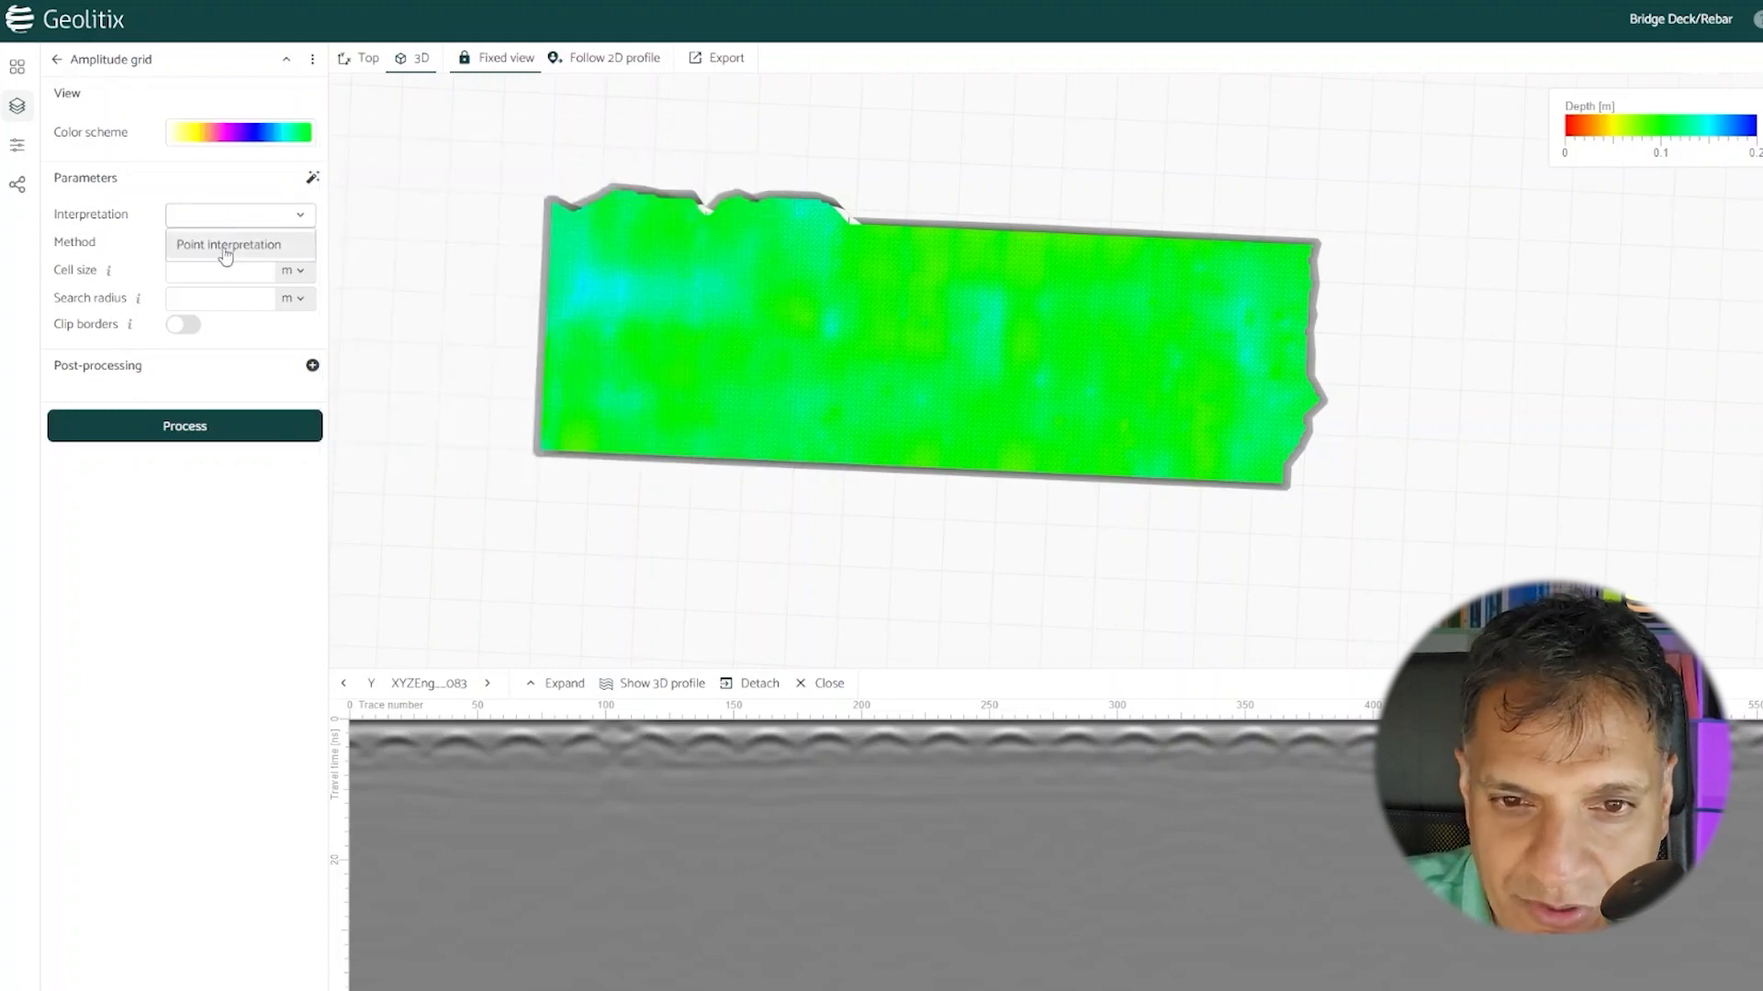
left_click(225, 255)
left_click(313, 177)
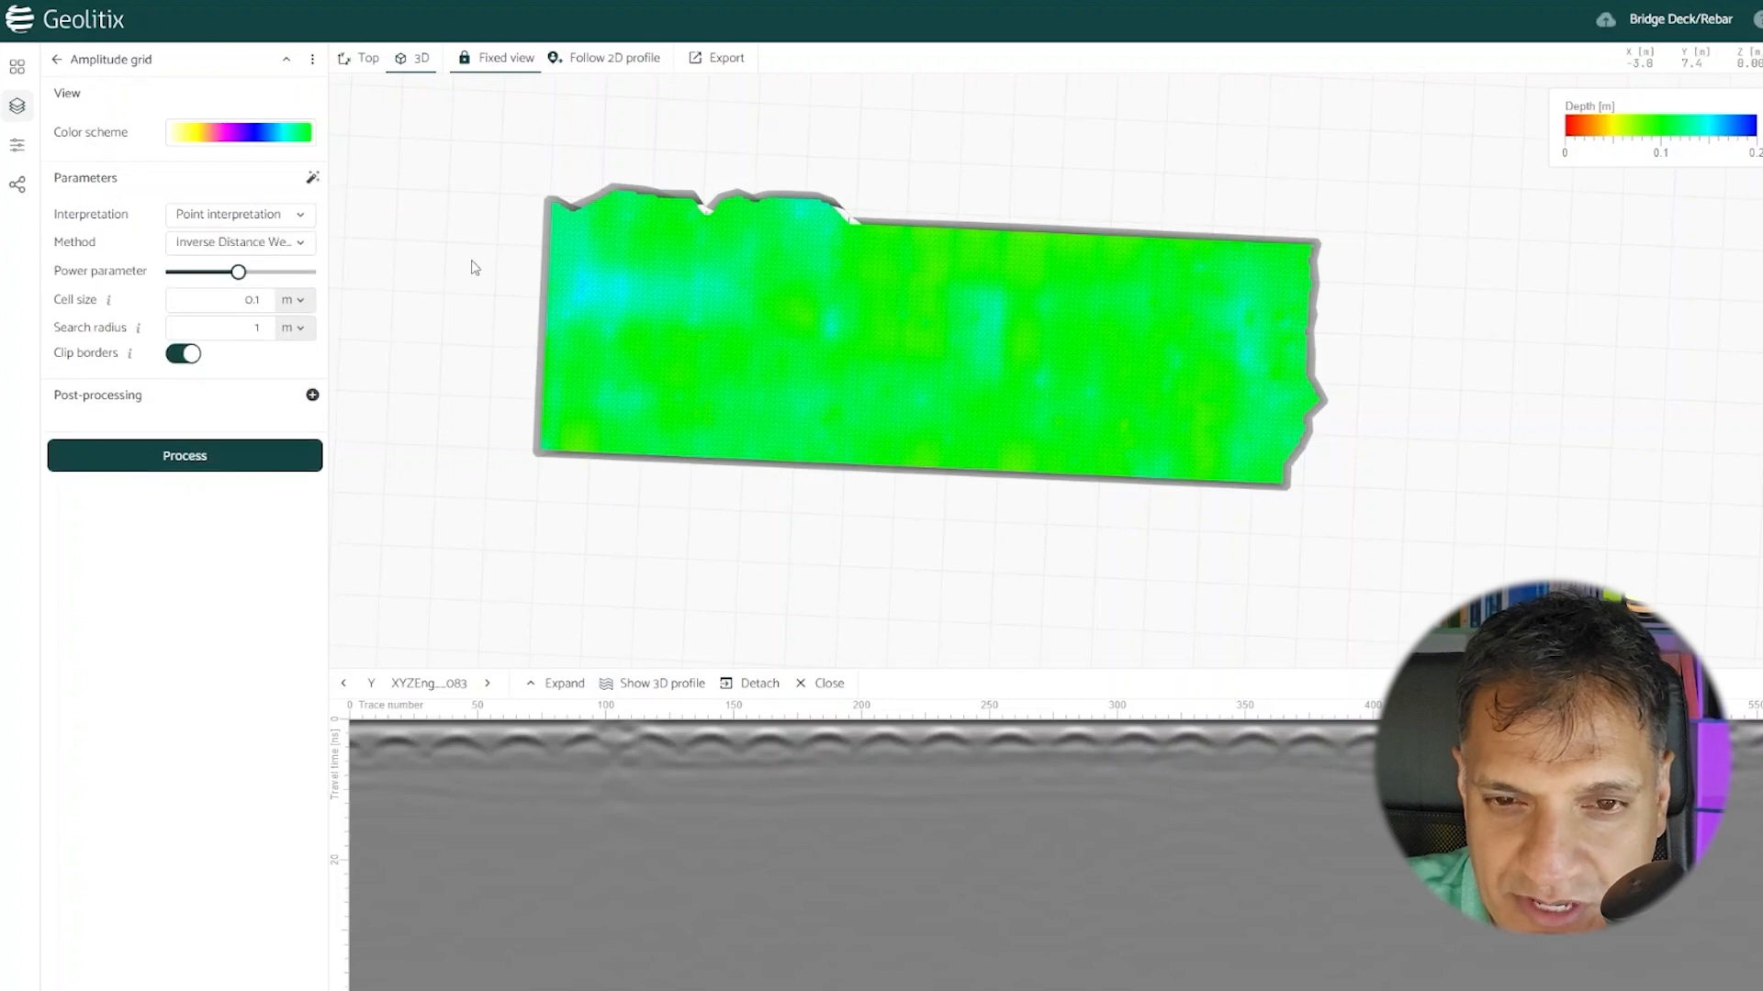
left_click(179, 454)
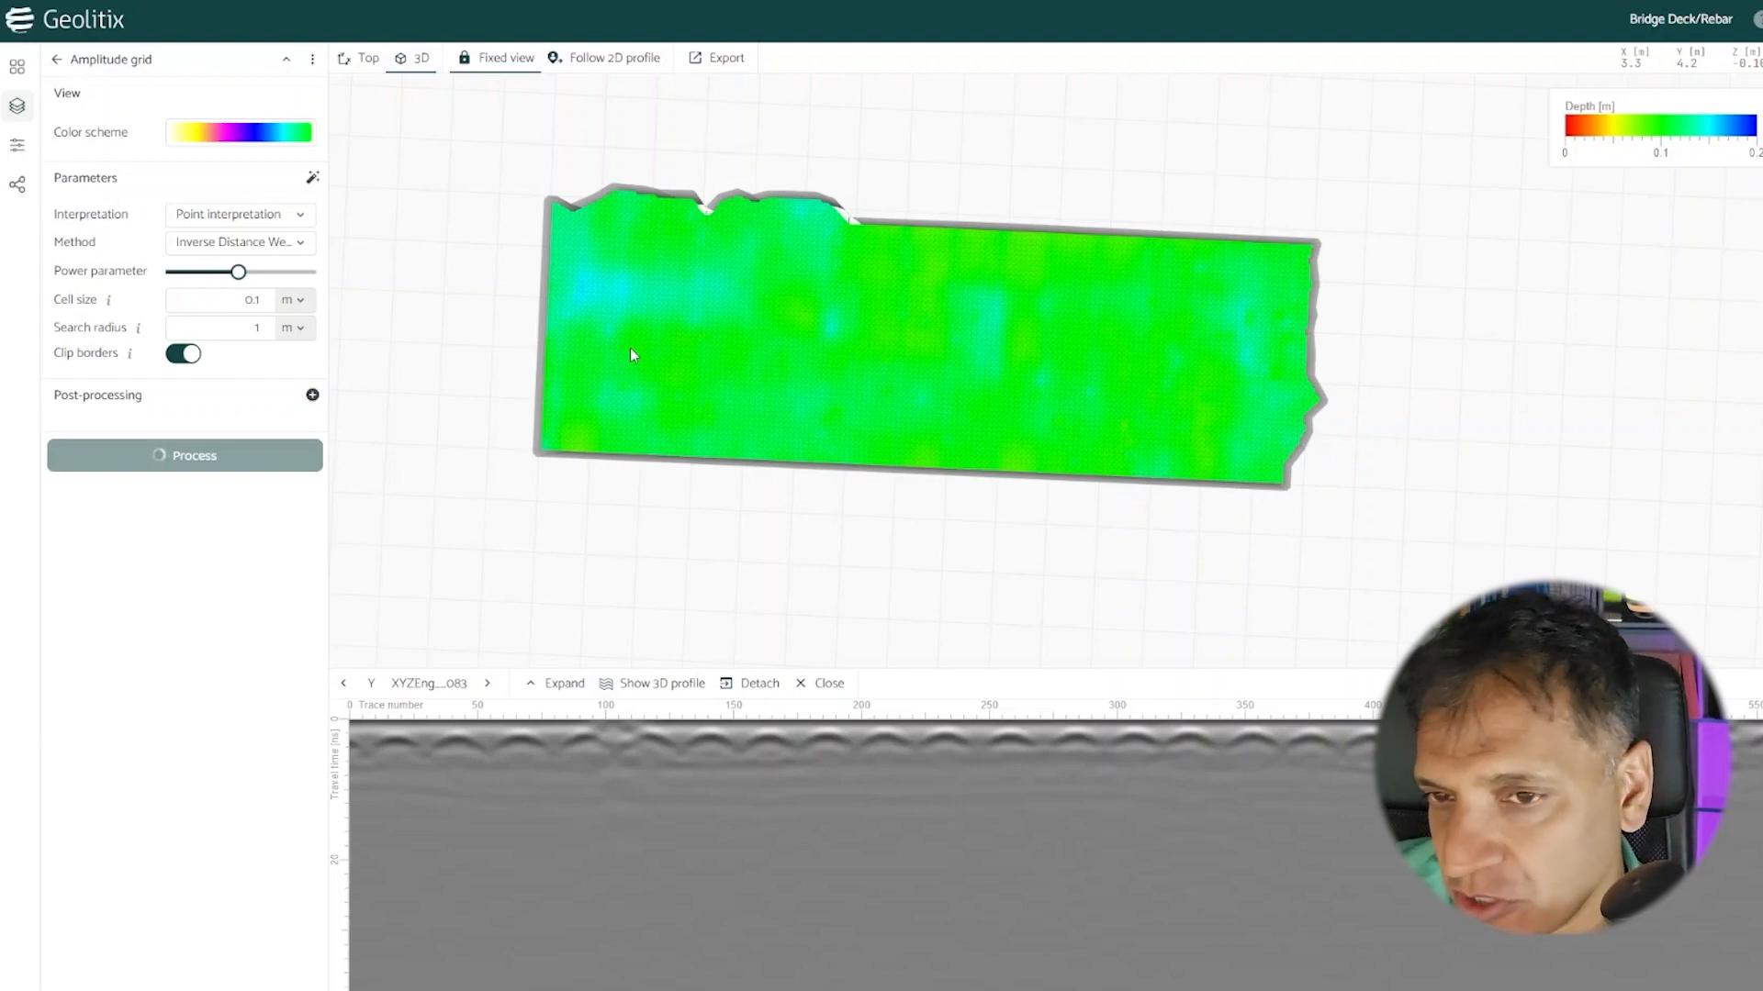
Step: Hide the depth grid layer to show the amplitude grid on its own in 3D
left_click(56, 59)
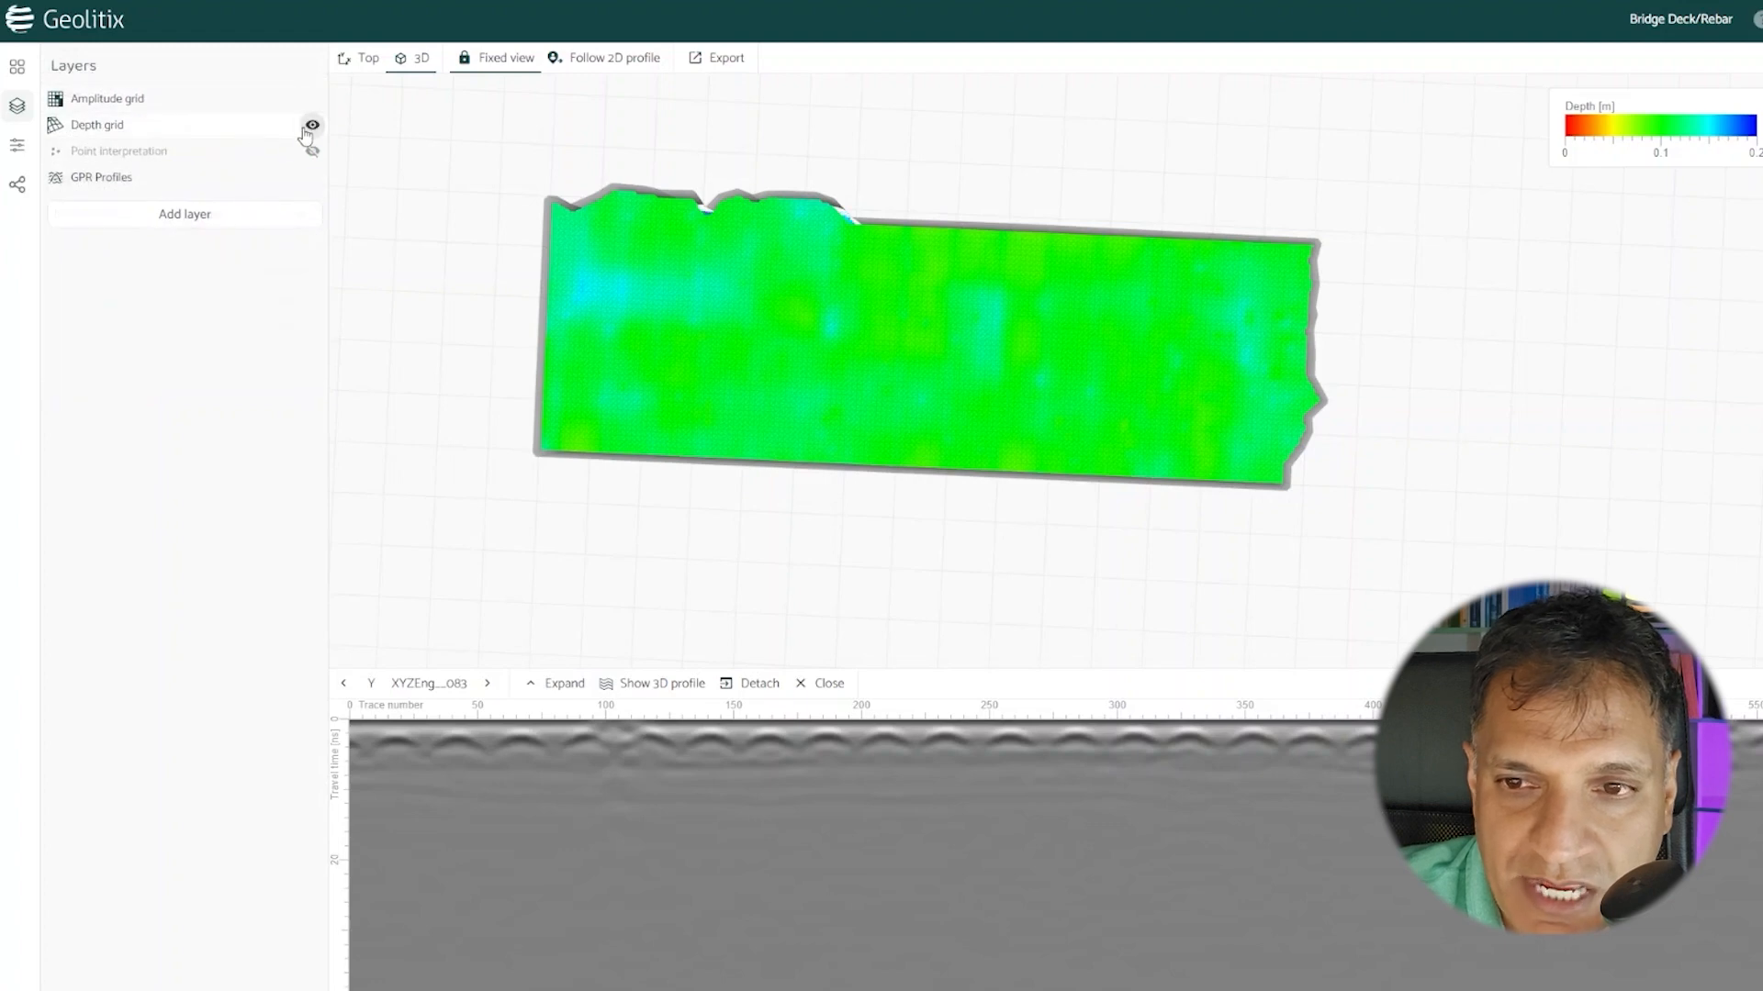
left_click(312, 125)
scroll(1002, 292, "up", 2)
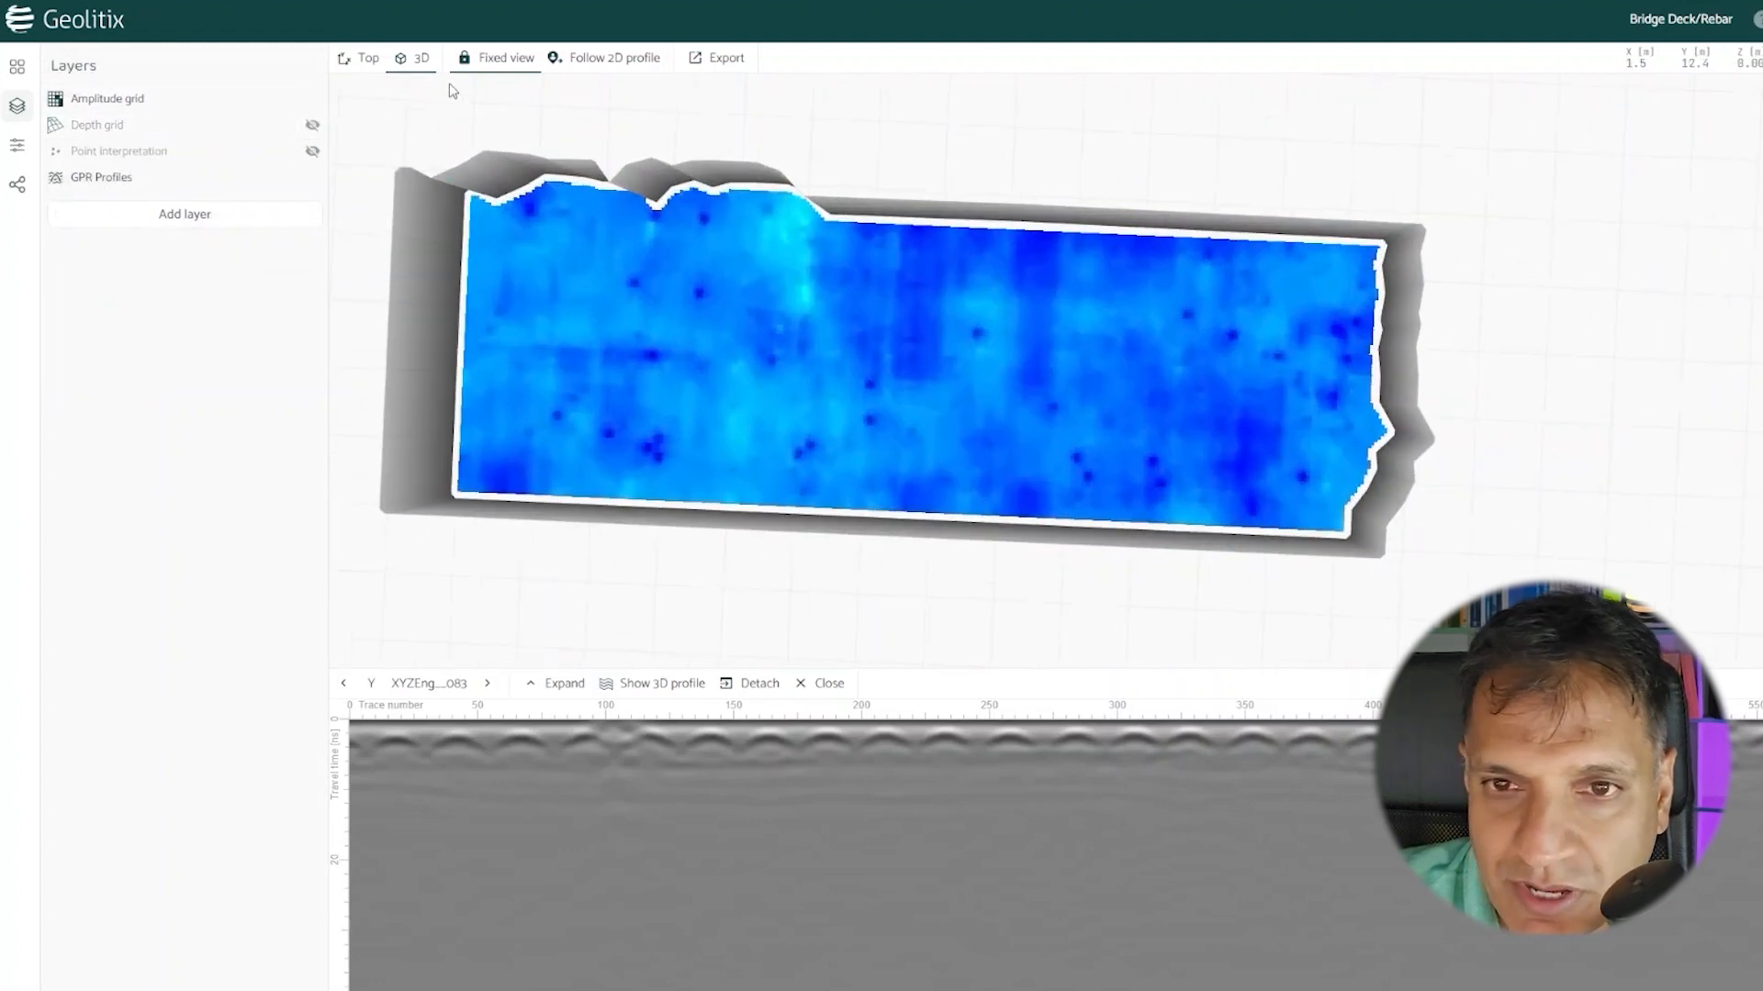
Step: Switch to the top view and process the amplitude grid with a moving average, using window width and height of 5
left_click(353, 57)
scroll(654, 395, "down", 2)
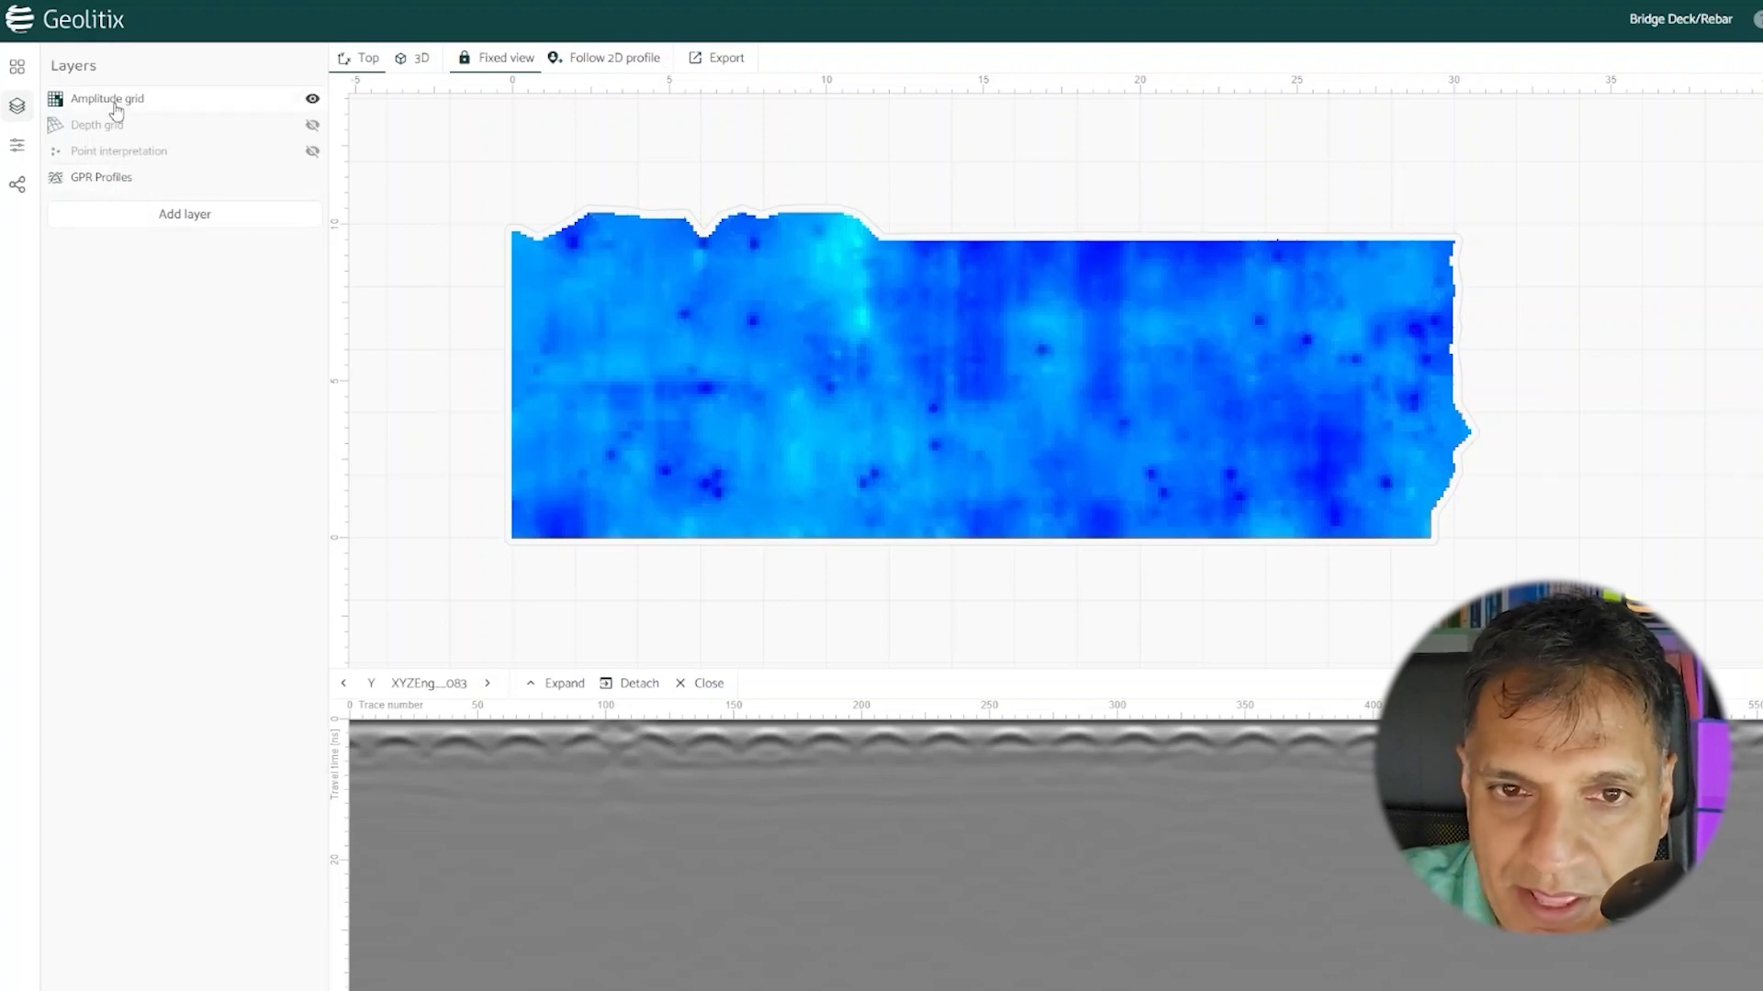
left_click(112, 101)
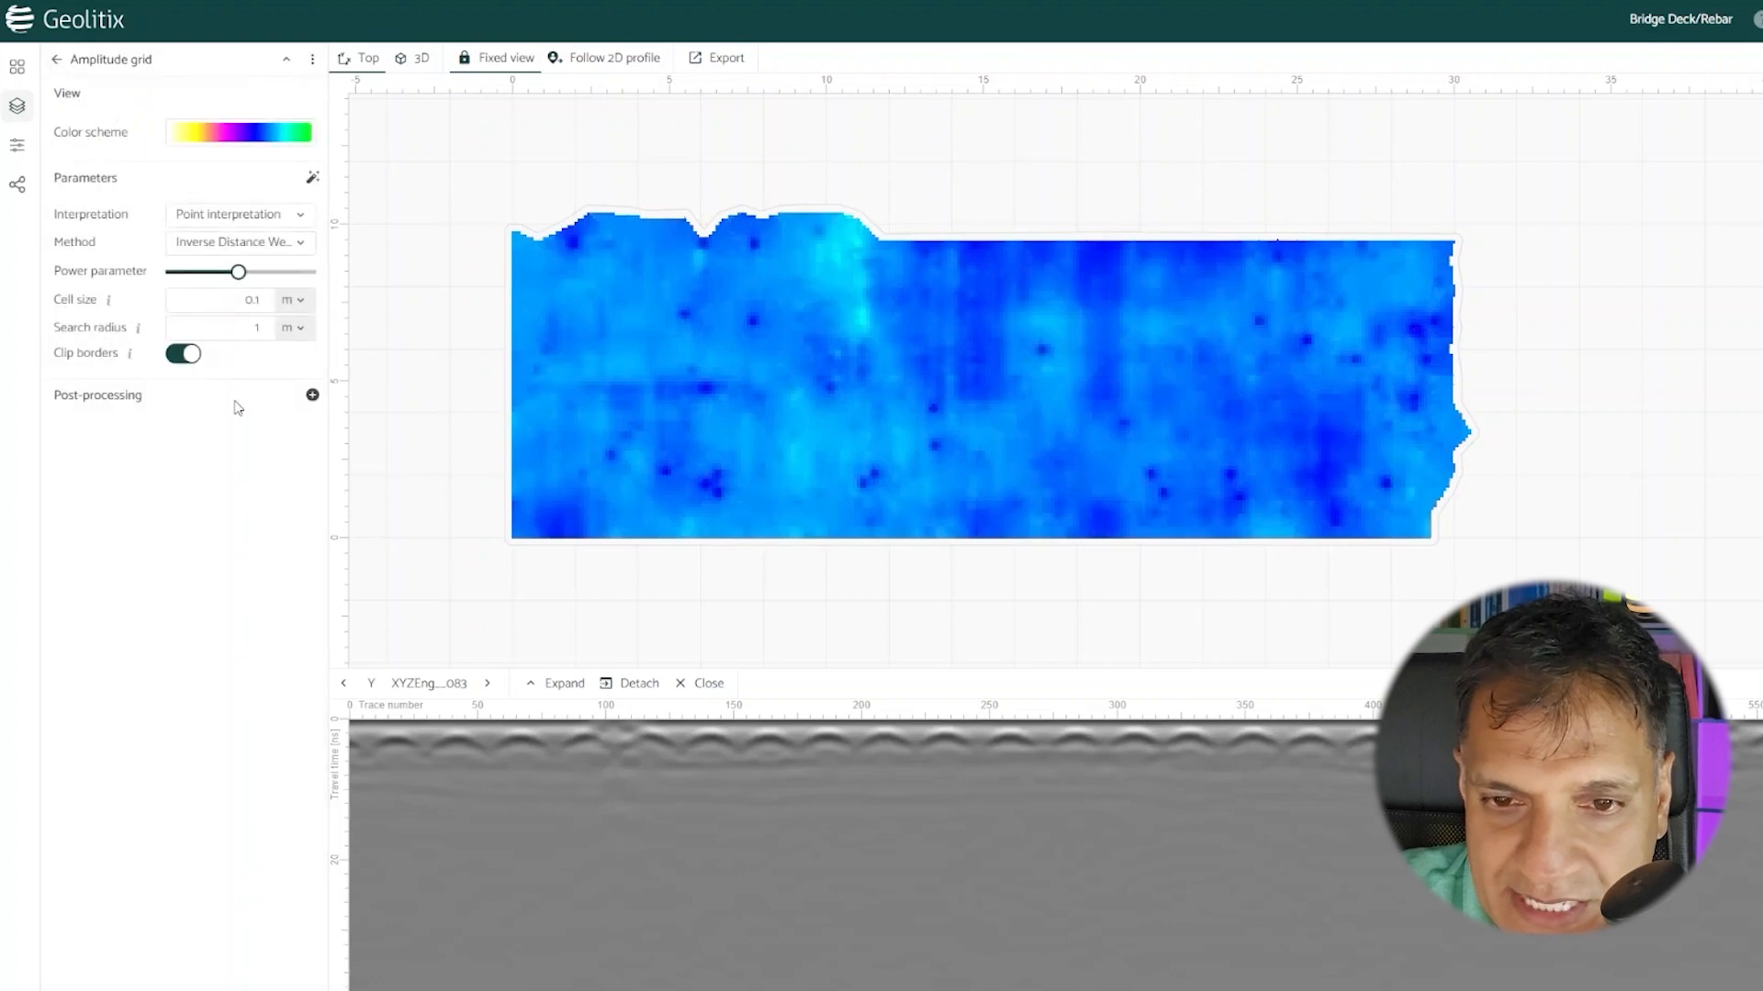
left_click(312, 395)
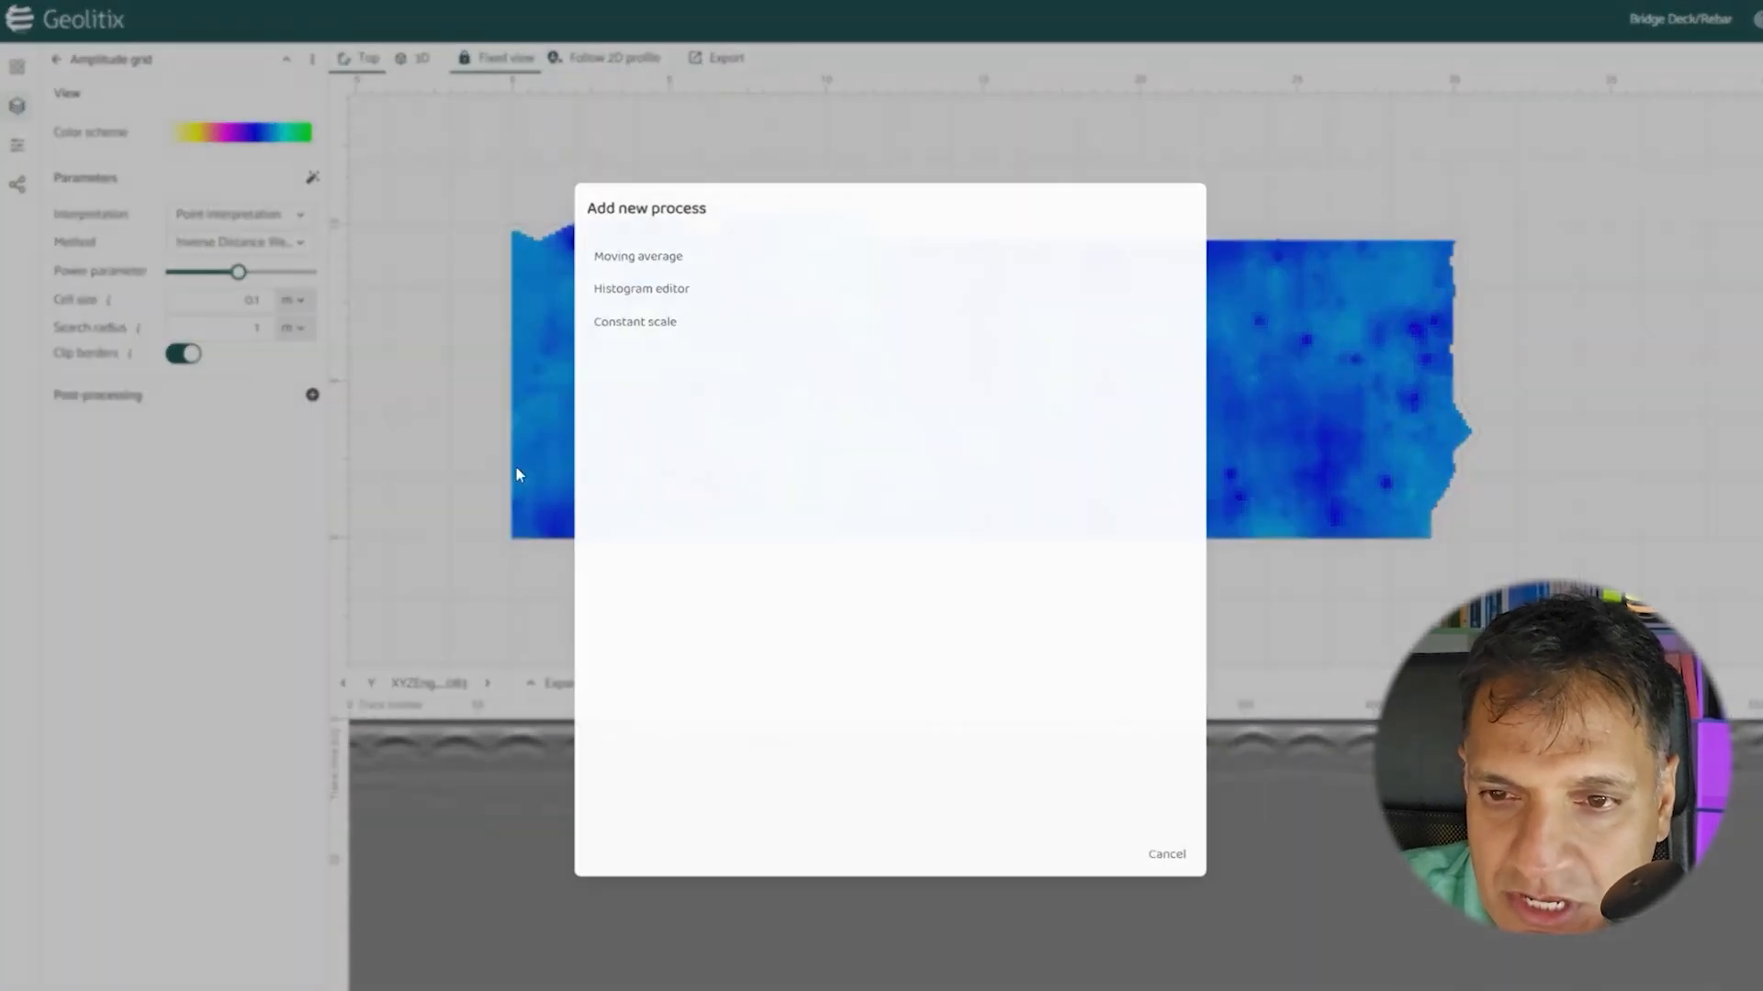
left_click(641, 267)
left_click_drag(213, 471, 239, 502)
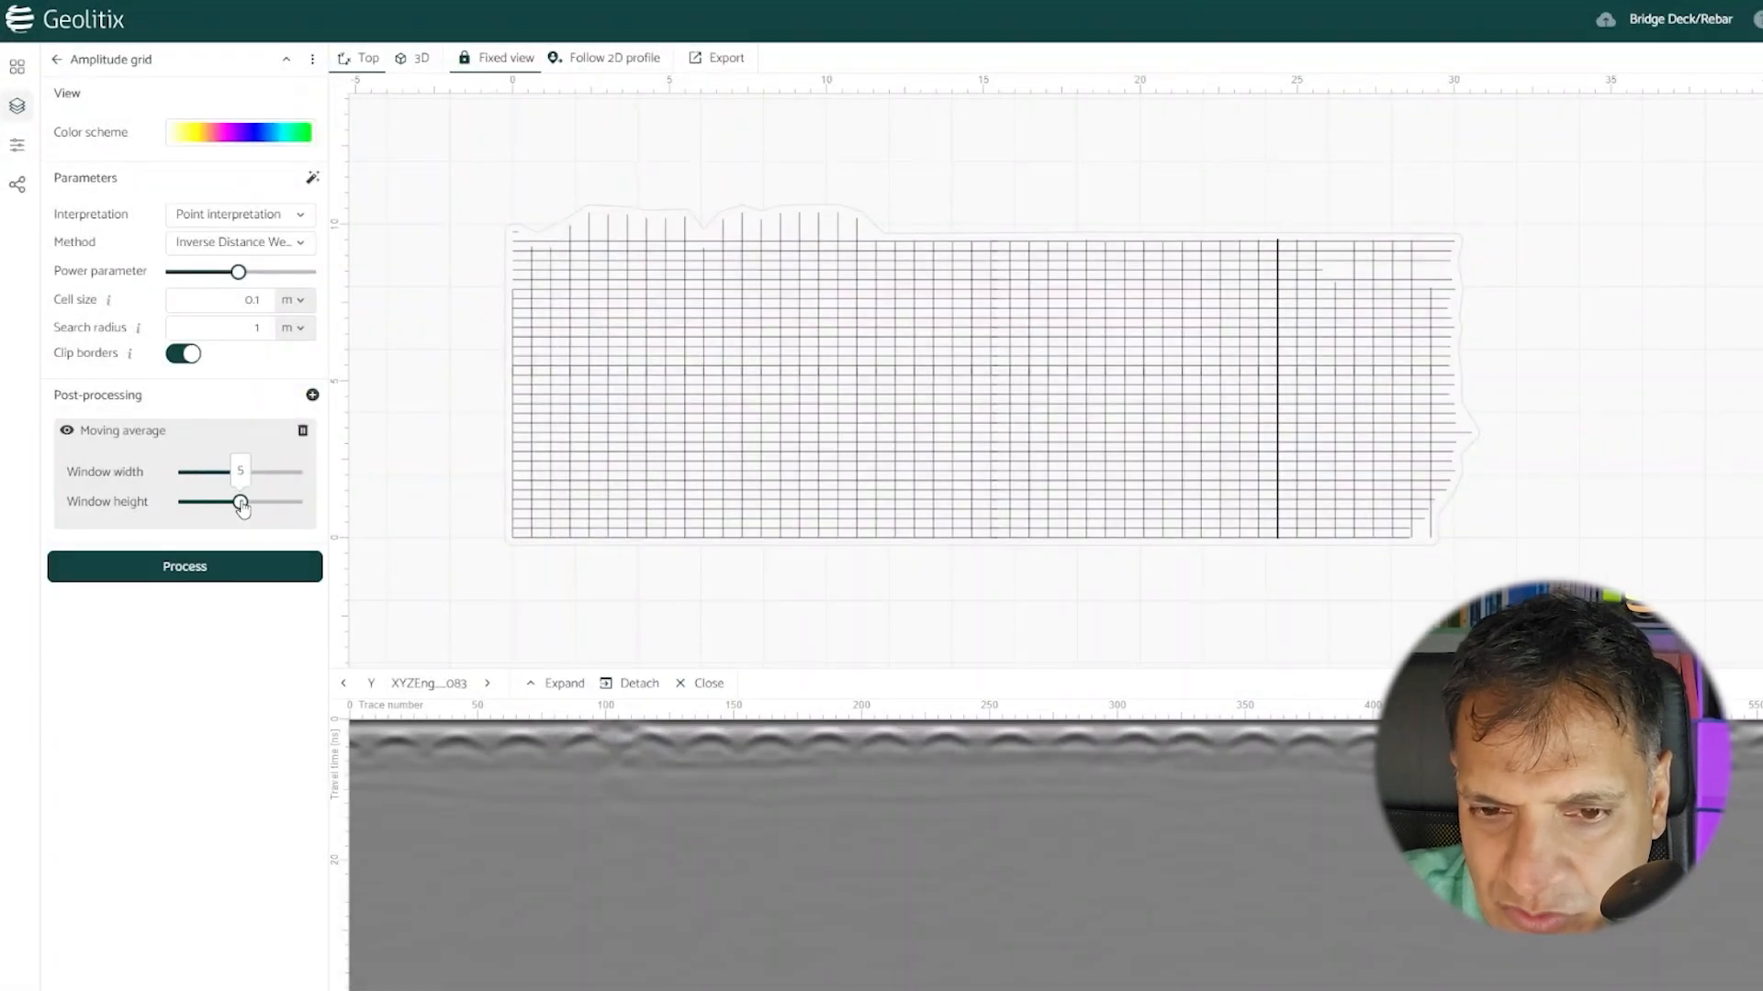
left_click(252, 576)
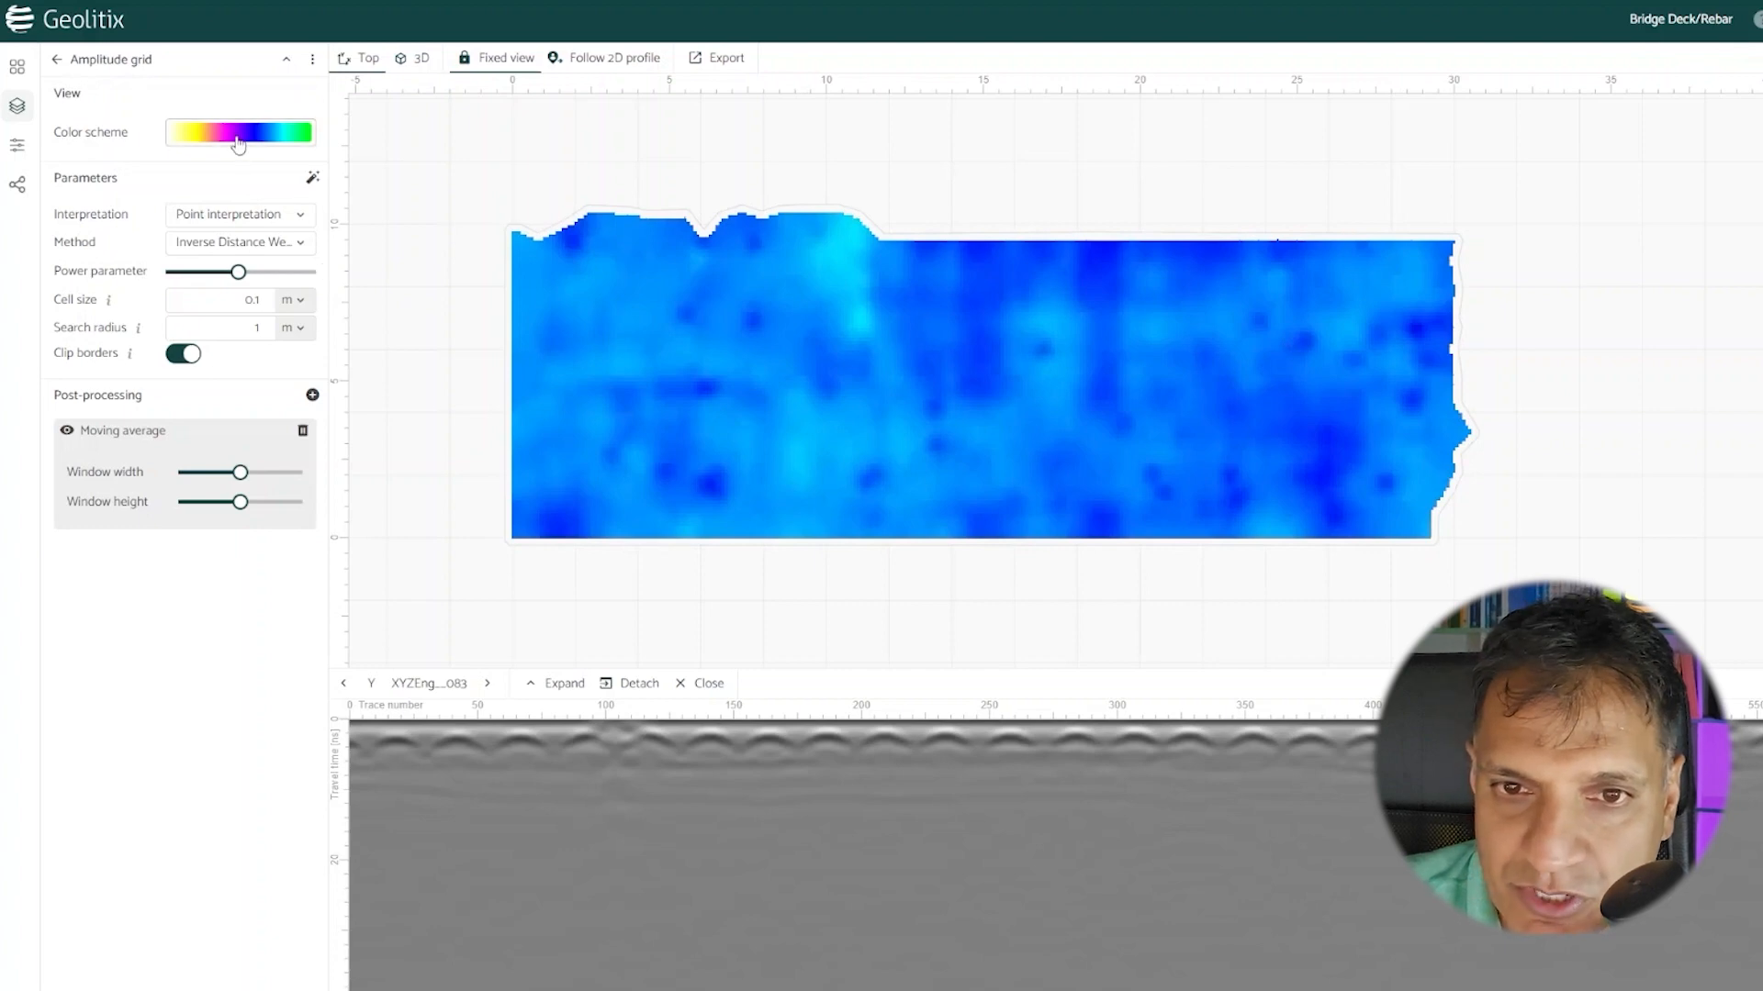
Step: Mirror the amplitude grid's color scheme and apply it
left_click(238, 133)
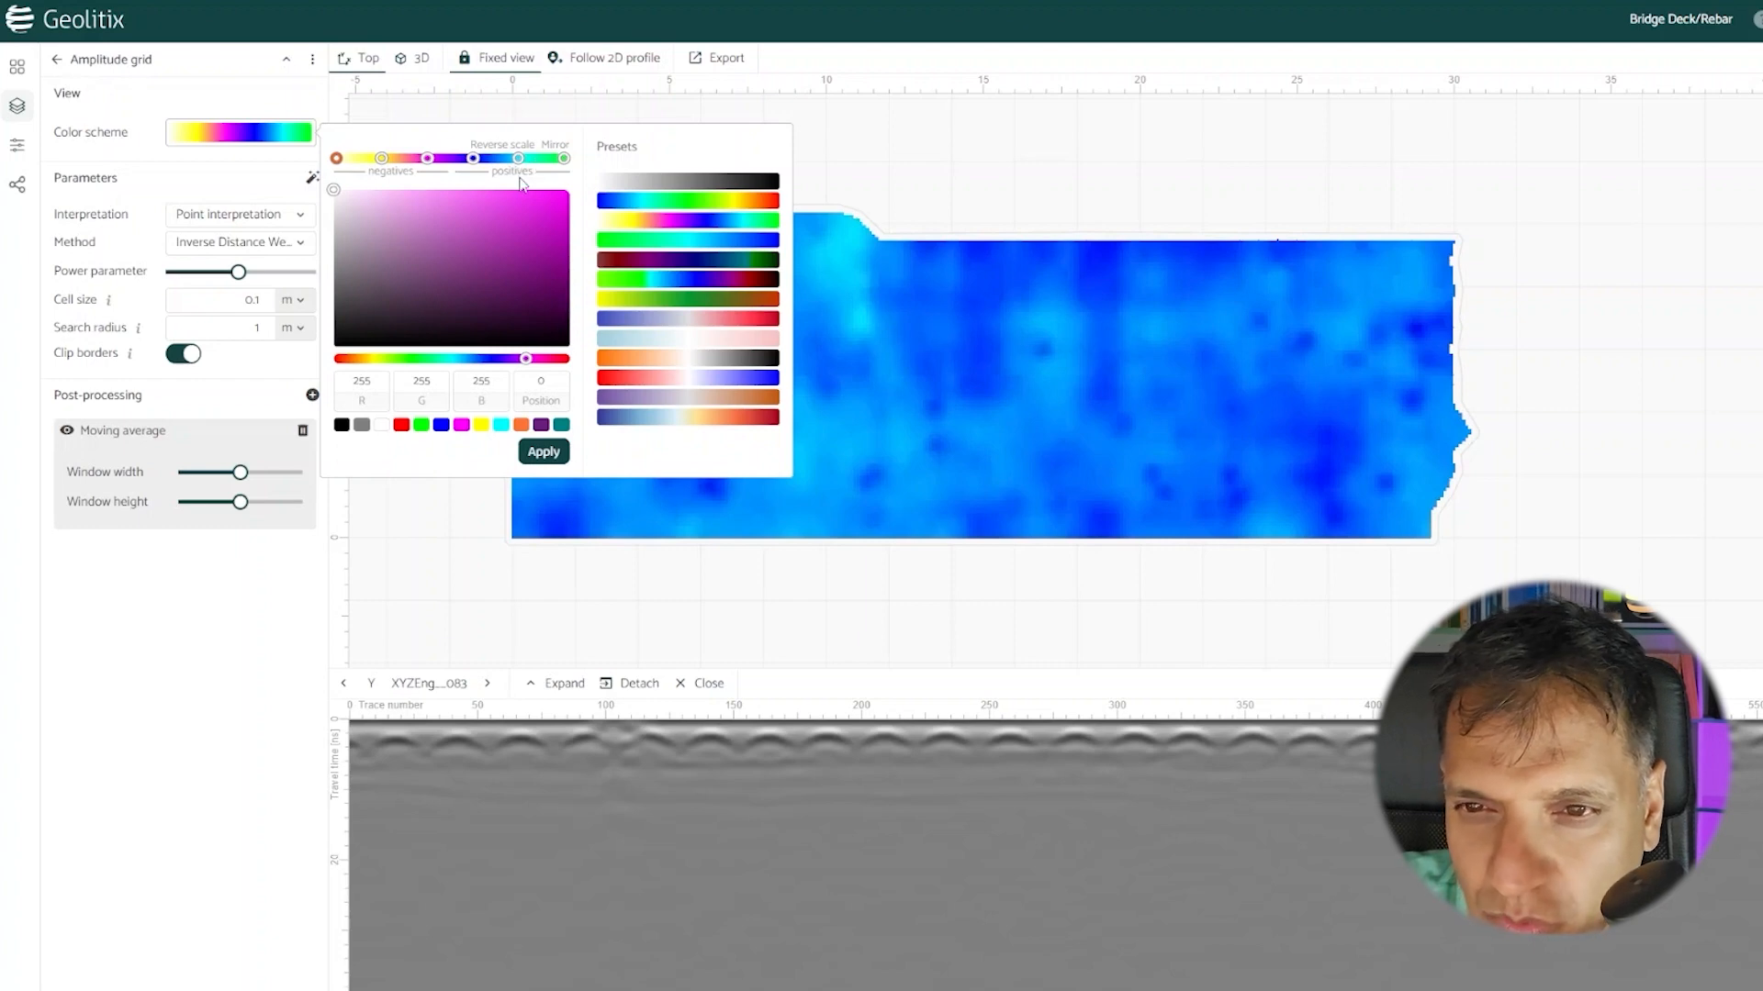
left_click(554, 153)
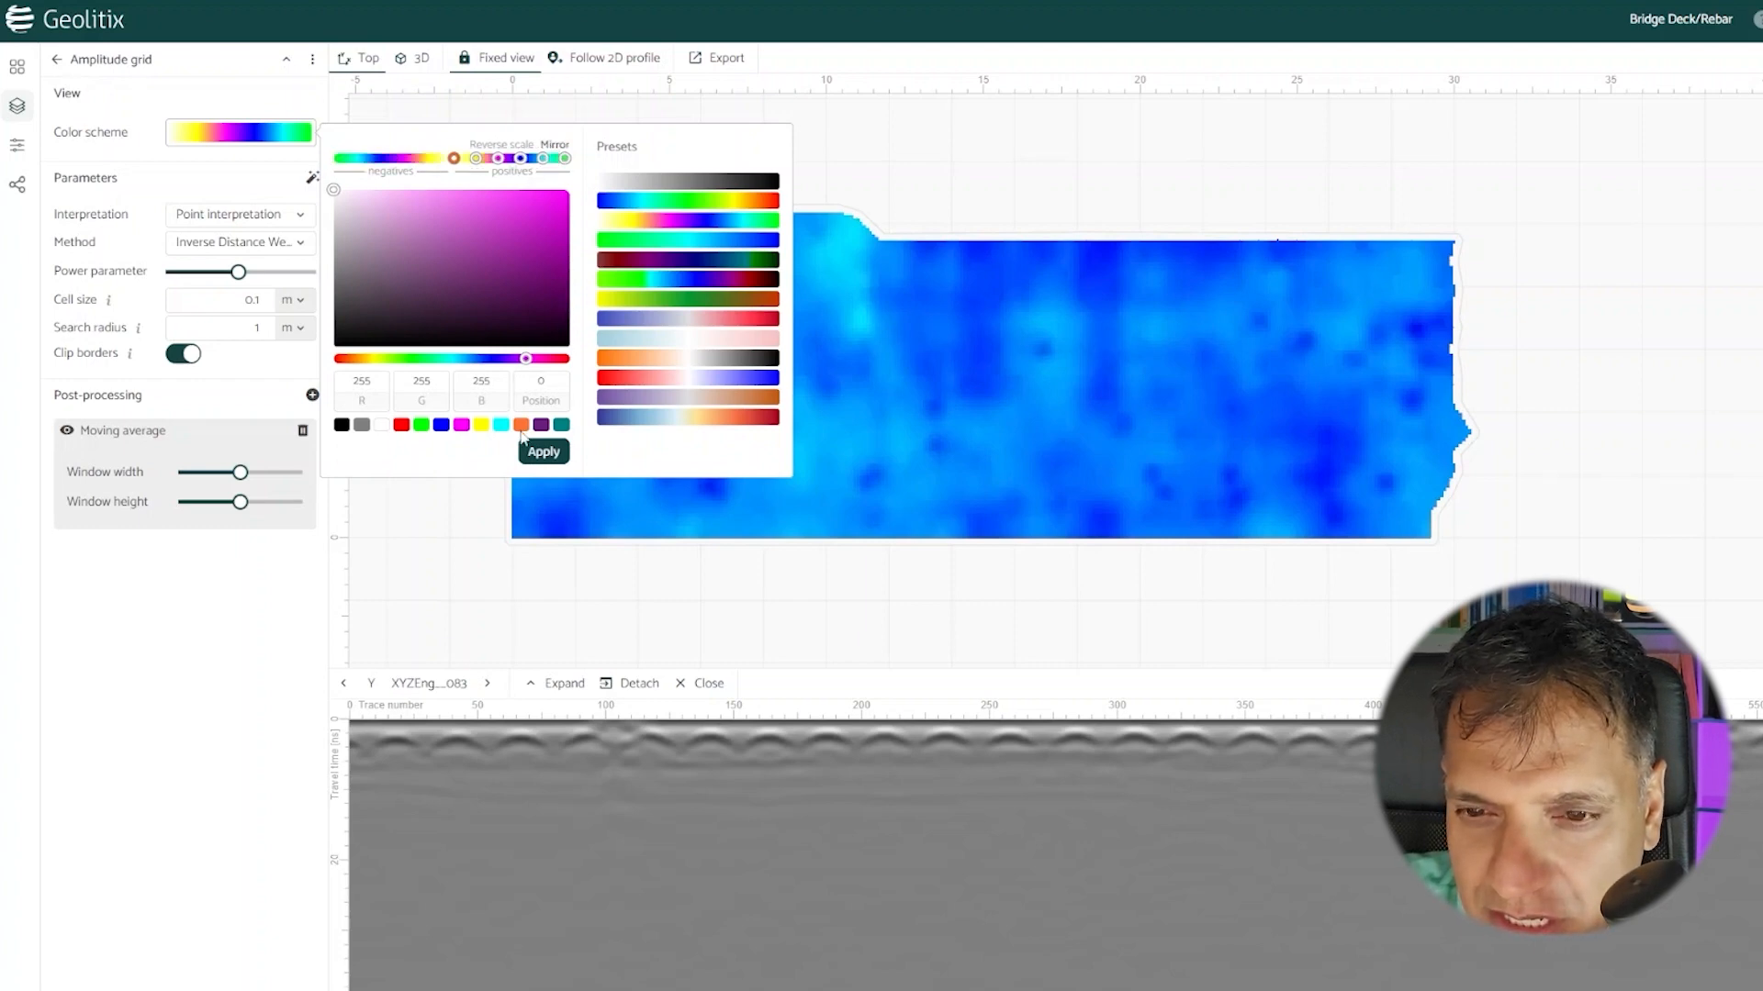
left_click(542, 451)
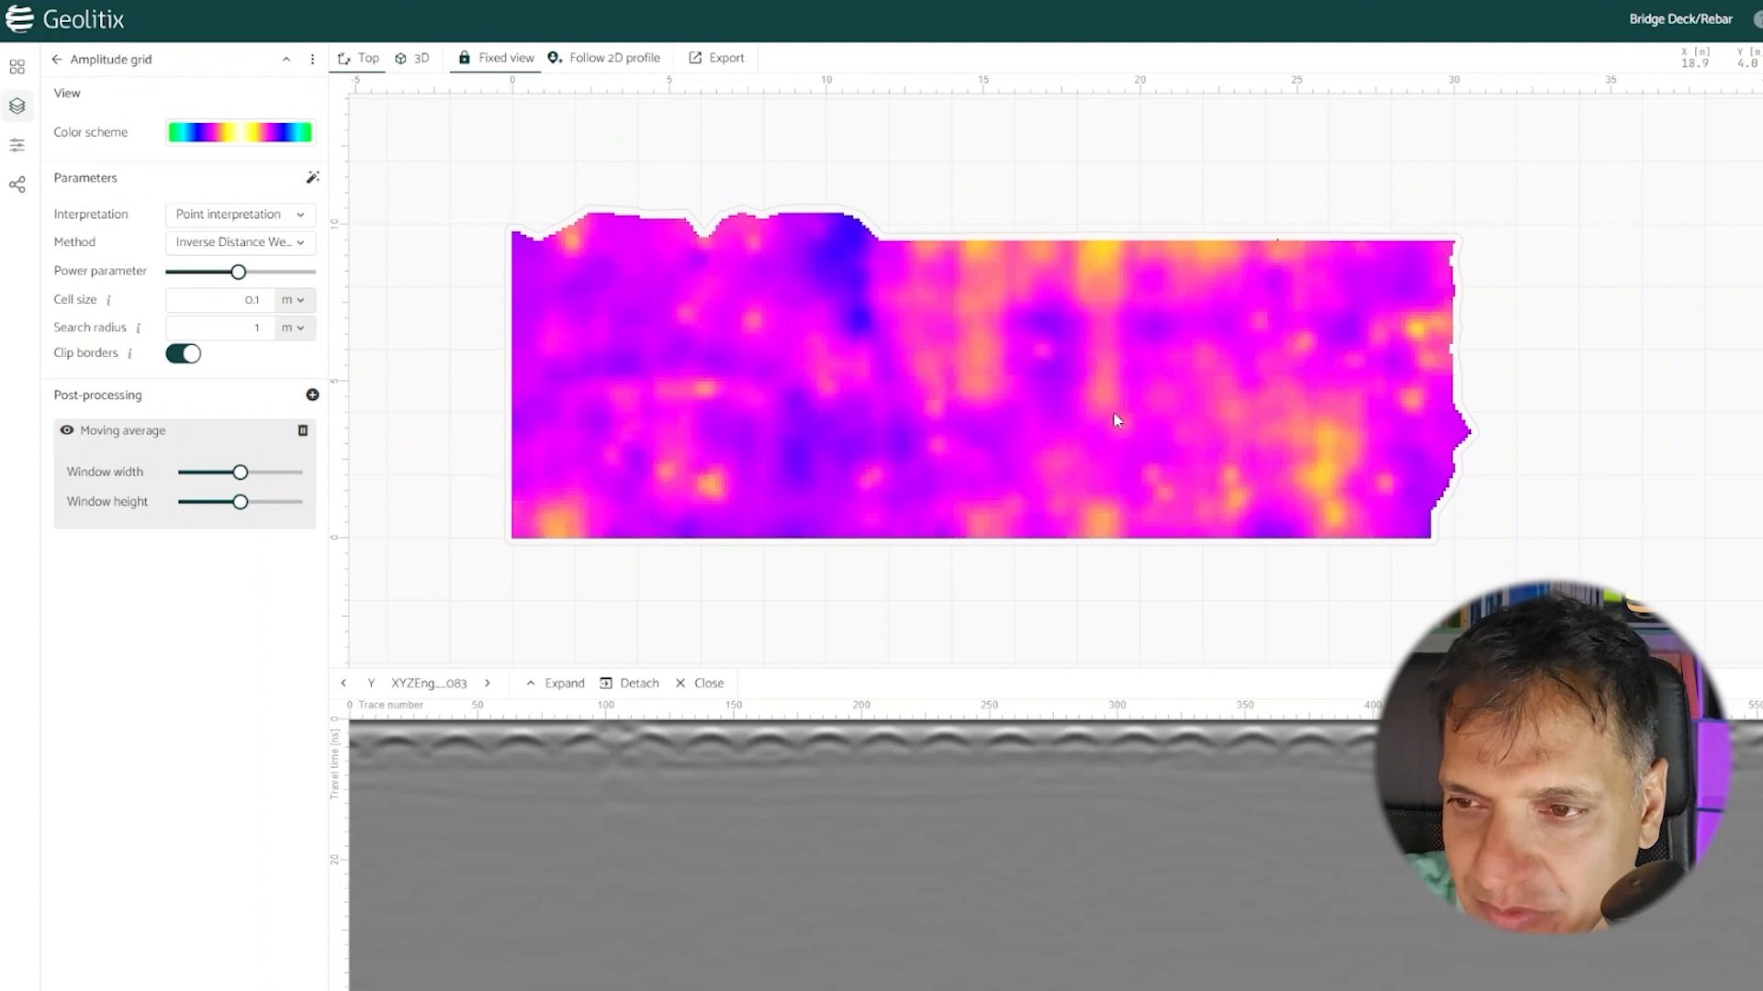